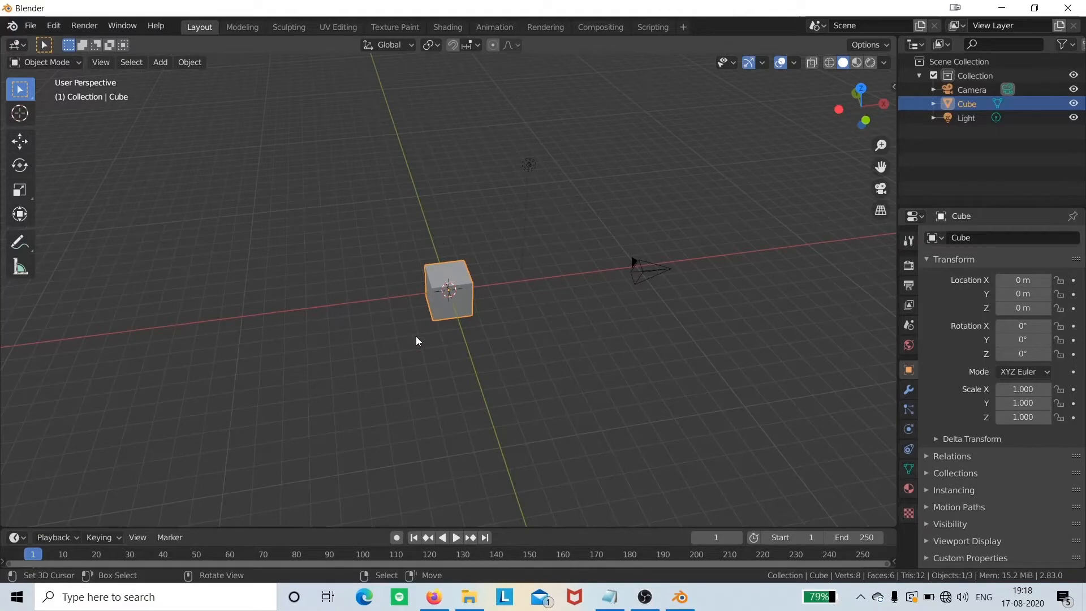
Examine the default cube from several angles and distances in the 3D viewport.
scroll(443, 357, "up", 3)
middle_click_drag(447, 358, 511, 358)
scroll(512, 359, "down", 4)
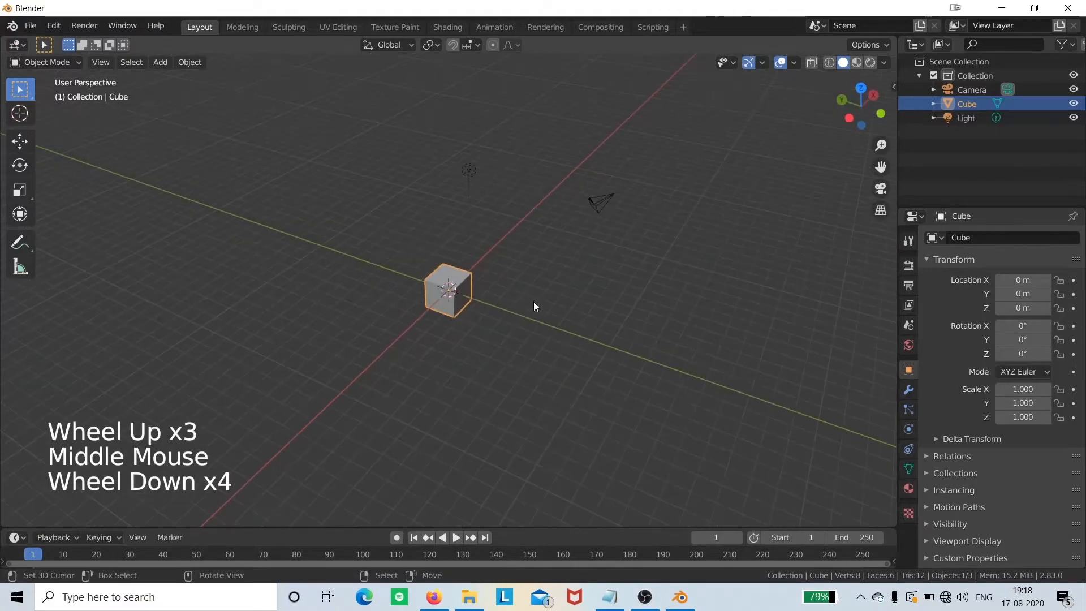
middle_click_drag(533, 305, 508, 315)
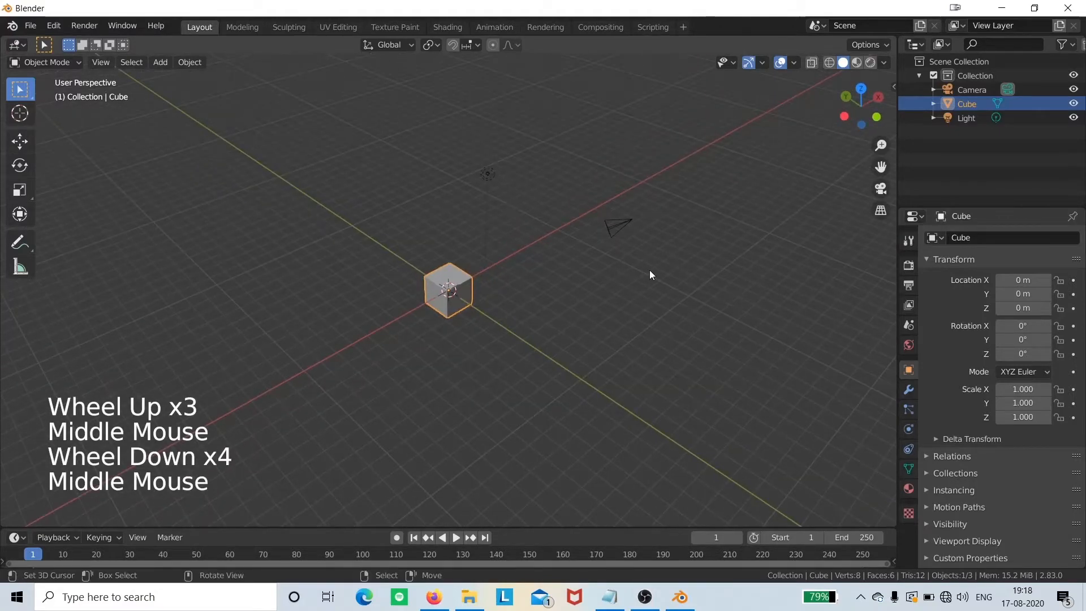
scroll(363, 242, "up", 5)
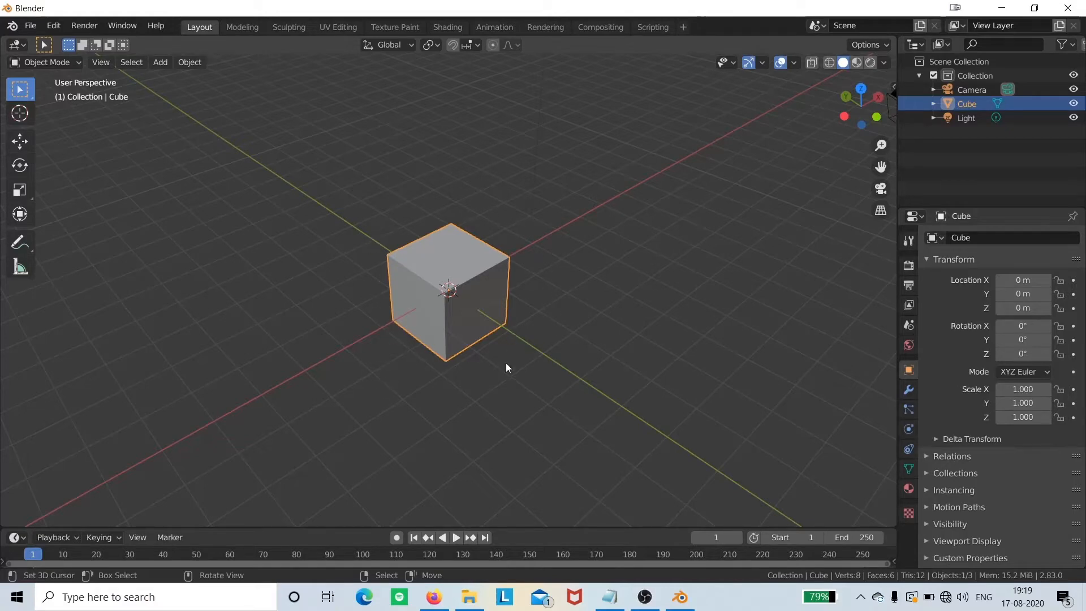
middle_click_drag(506, 365, 622, 283)
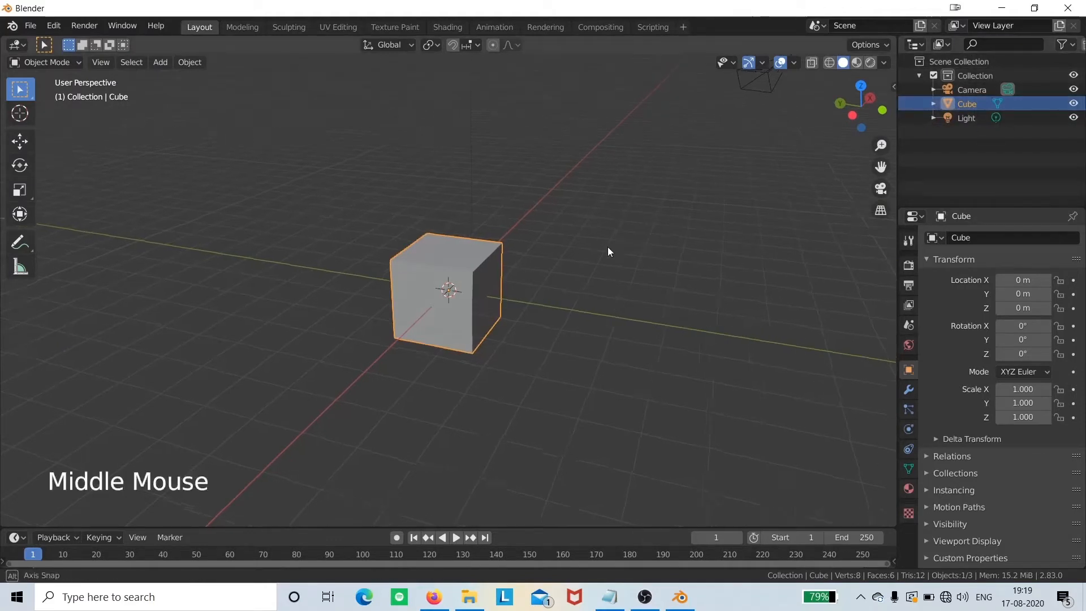
middle_click_drag(606, 253, 527, 253)
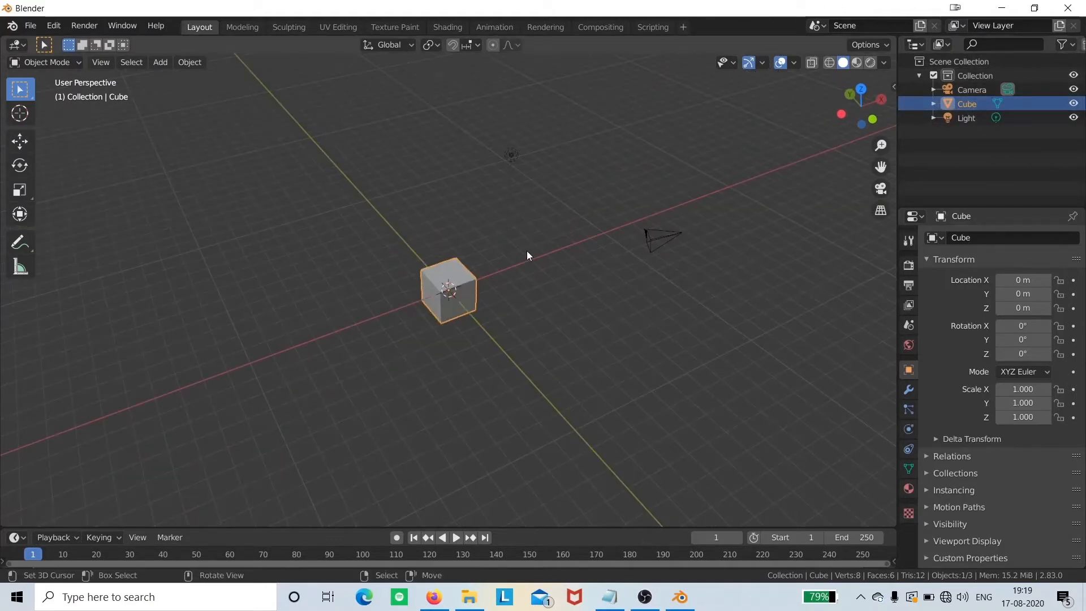
Select the light and add the cube and the camera to the selection.
right_click(512, 156)
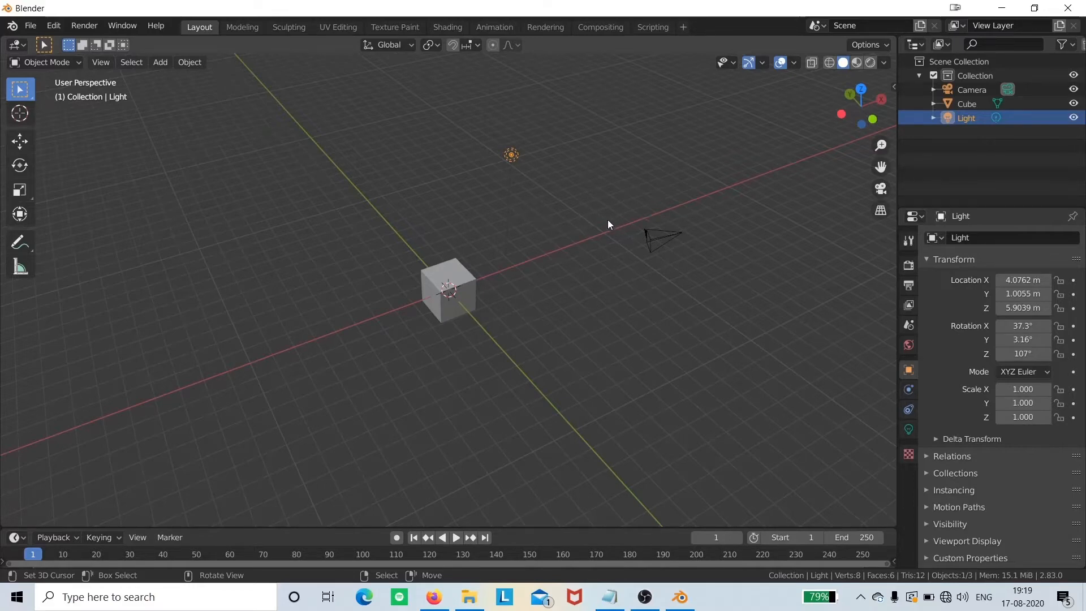
key("shift")
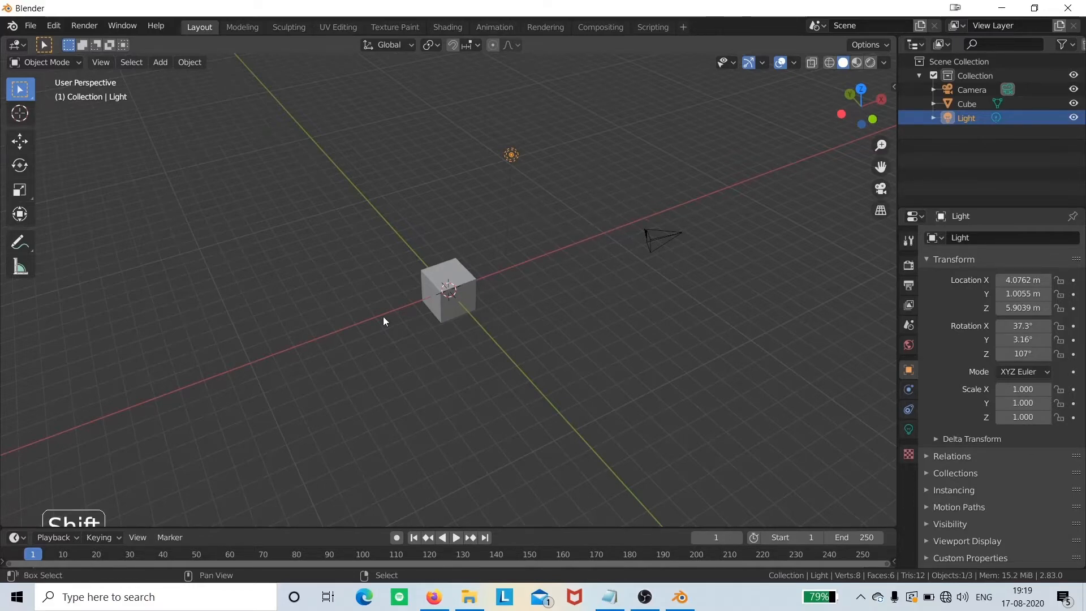
right_click(437, 273, "shift")
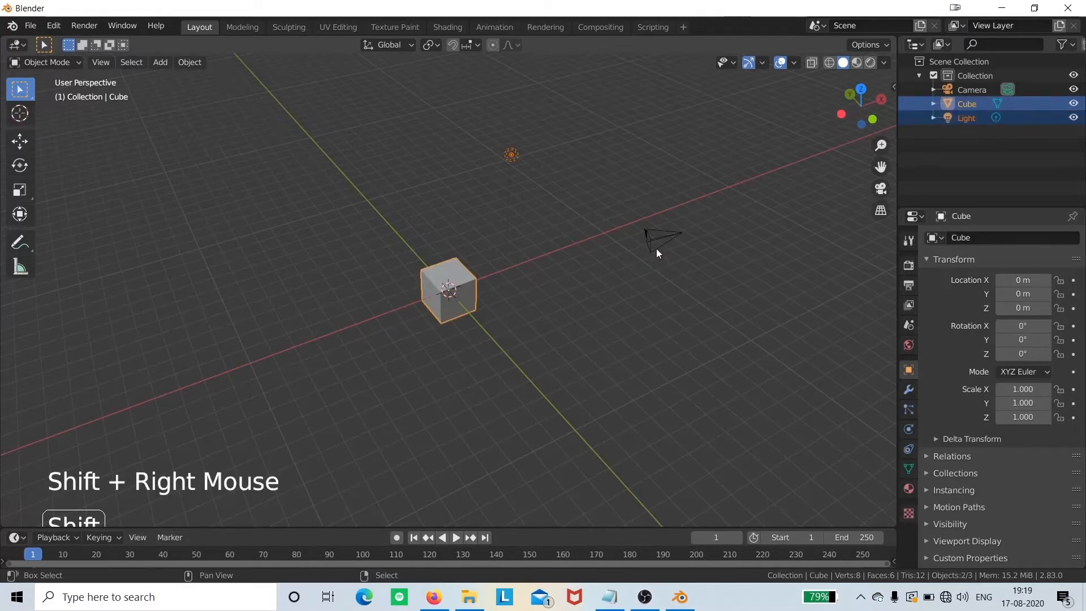
right_click(649, 233, "shift")
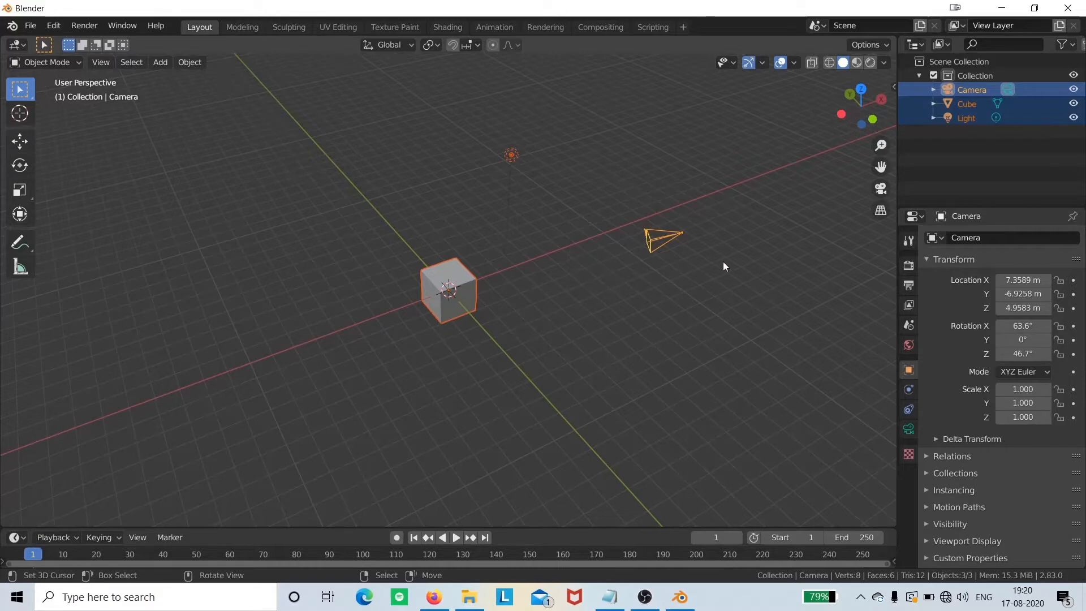
Reduce the selection to the cube alone, and switch it to the camera alone.
mouse_move(724, 266)
middle_mouse_down()
mouse_move(681, 277)
mouse_move(630, 257)
mouse_move(718, 296)
mouse_move(735, 270)
middle_mouse_up()
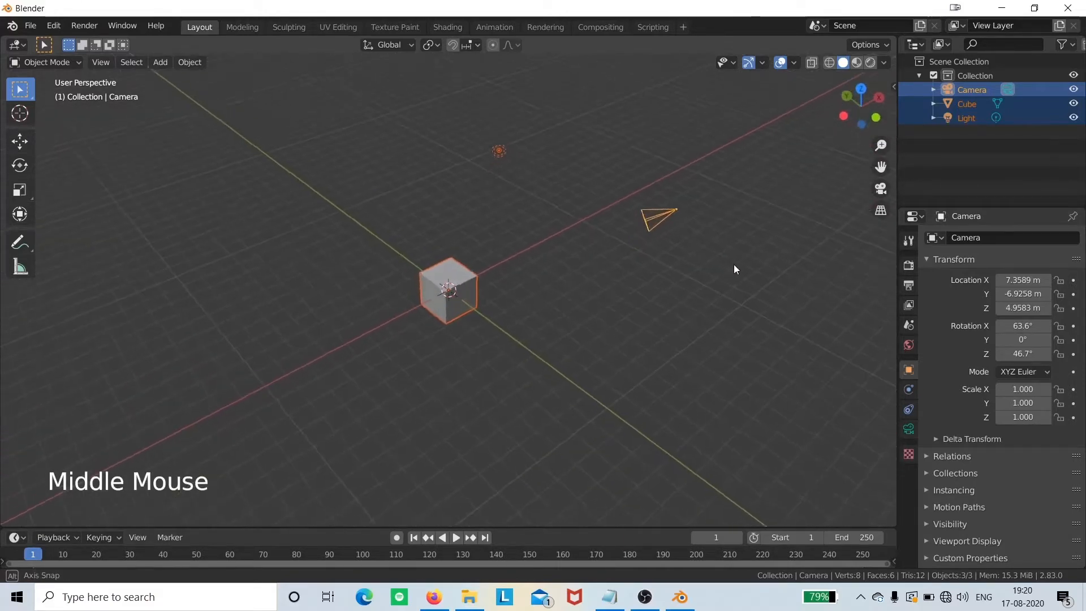
scroll(734, 264, "up", 2)
middle_click_drag(679, 247, 612, 270)
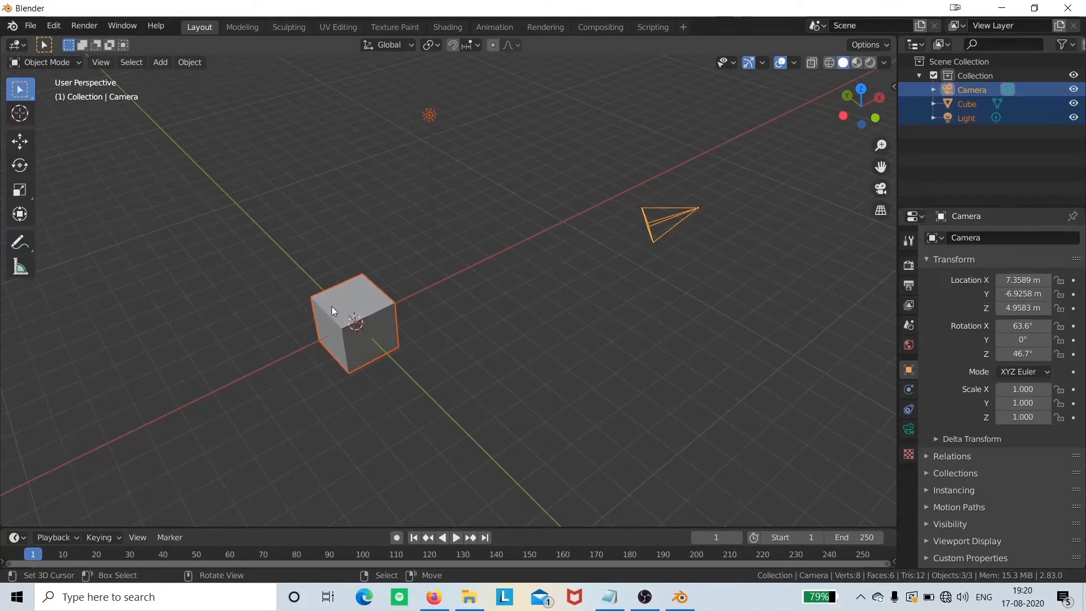
right_click(349, 299)
middle_click_drag(348, 299, 358, 417)
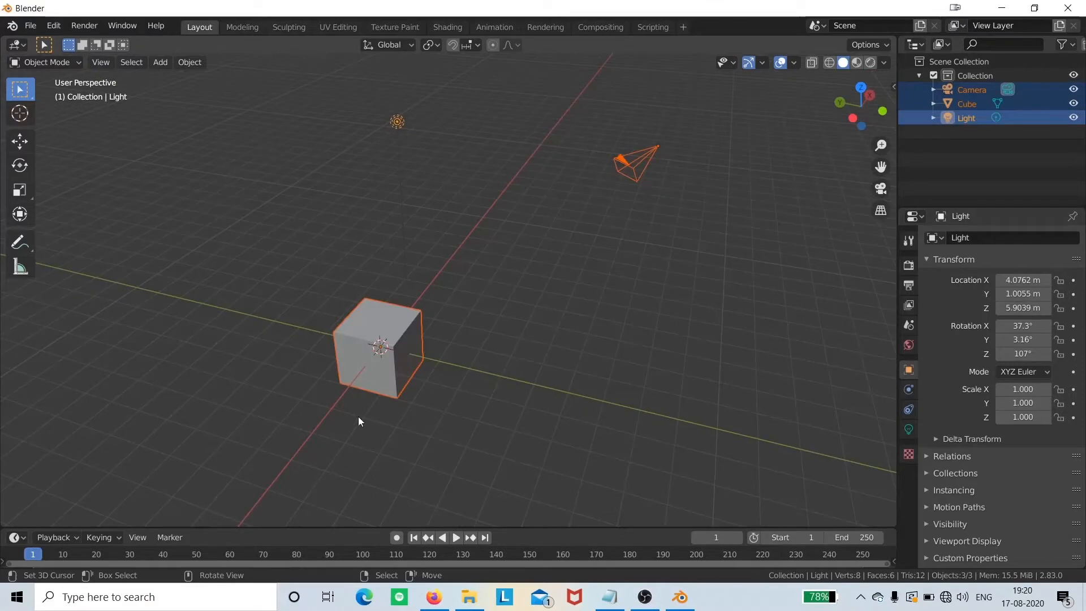
right_click(358, 344)
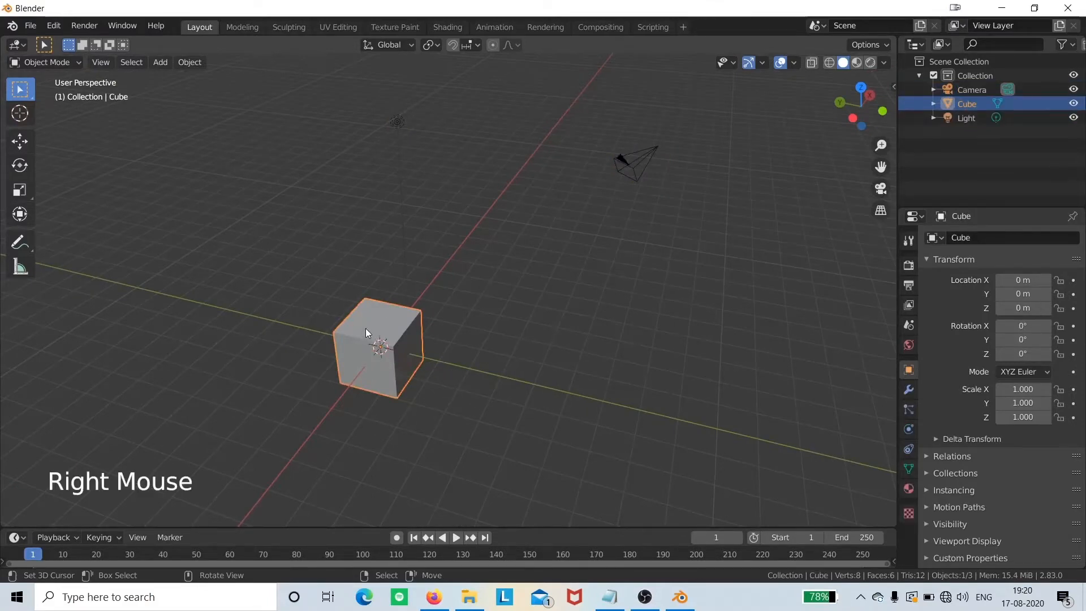
right_click(622, 161)
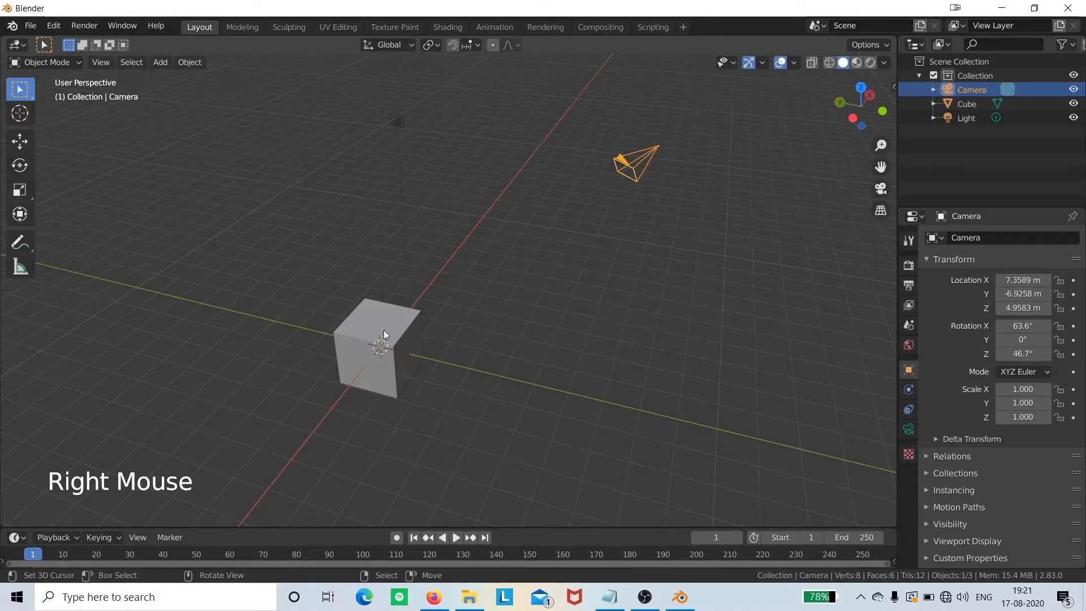
Place the 3D cursor in empty space away from the cube and check its position from other angles.
left_click(732, 247)
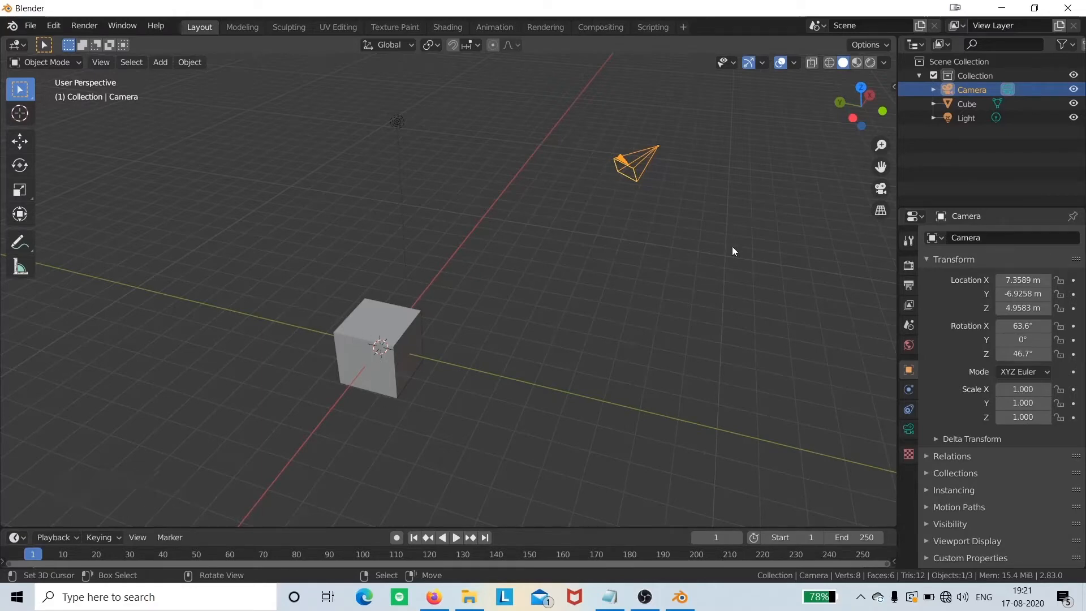
left_click(470, 189)
left_click(190, 222)
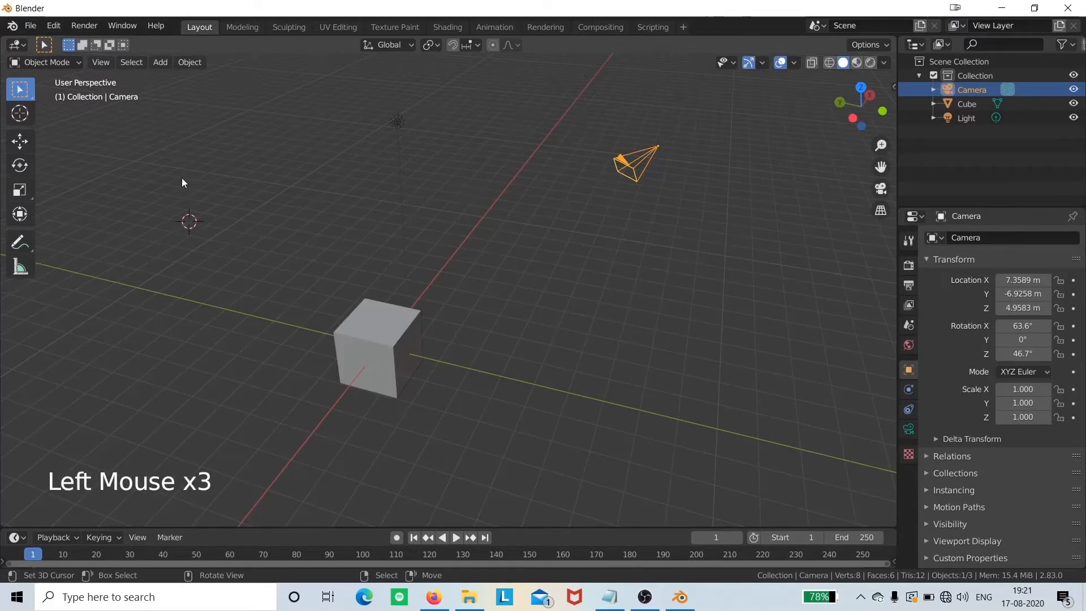
middle_click_drag(220, 343, 370, 324)
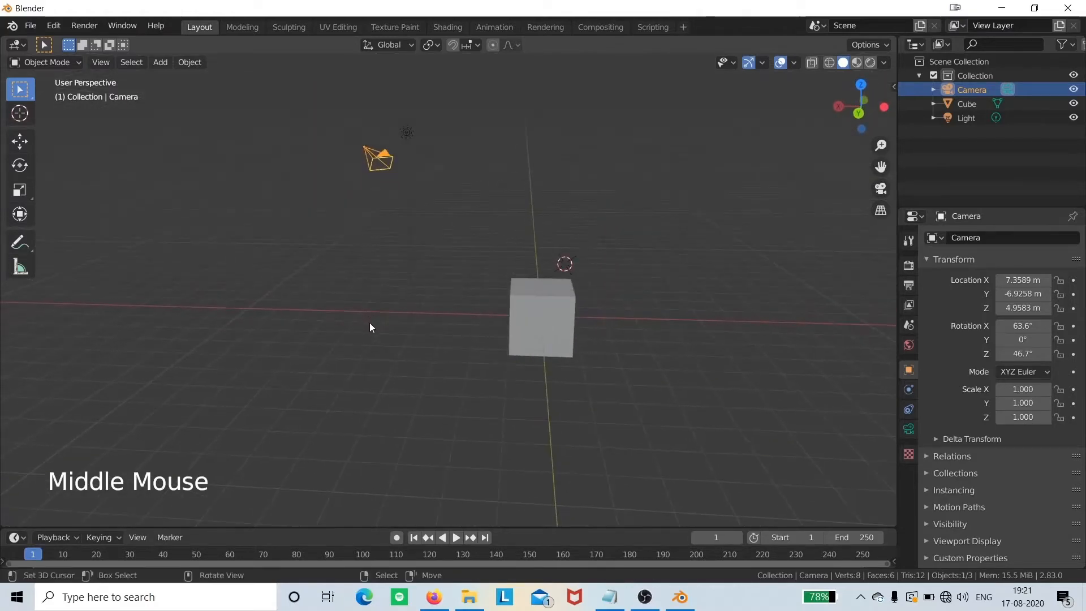
middle_click_drag(576, 312, 406, 334)
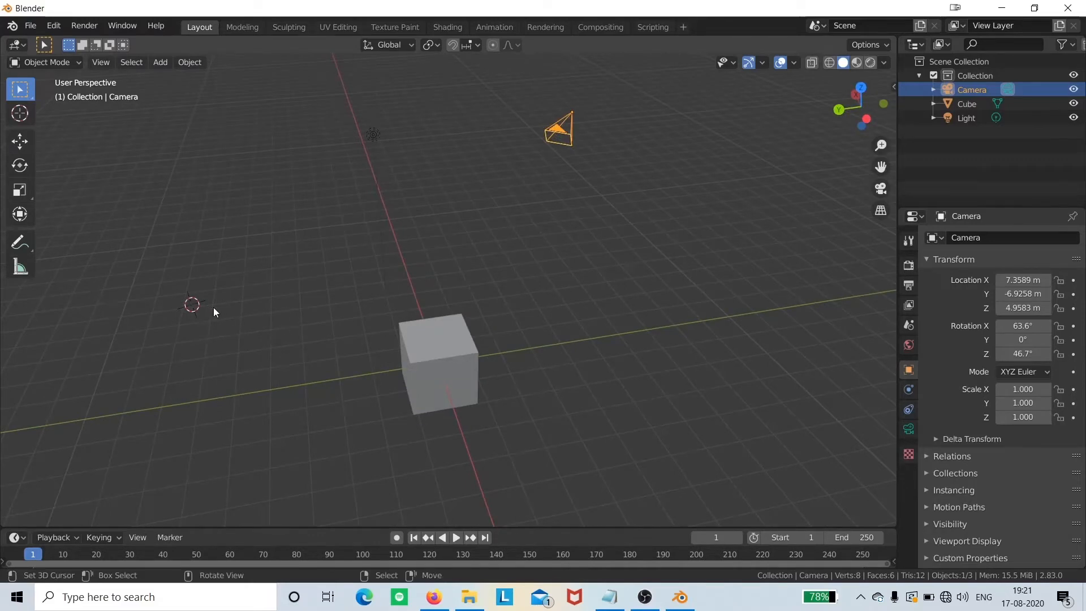
Select only the cube and centre the viewport on it.
right_click(438, 337)
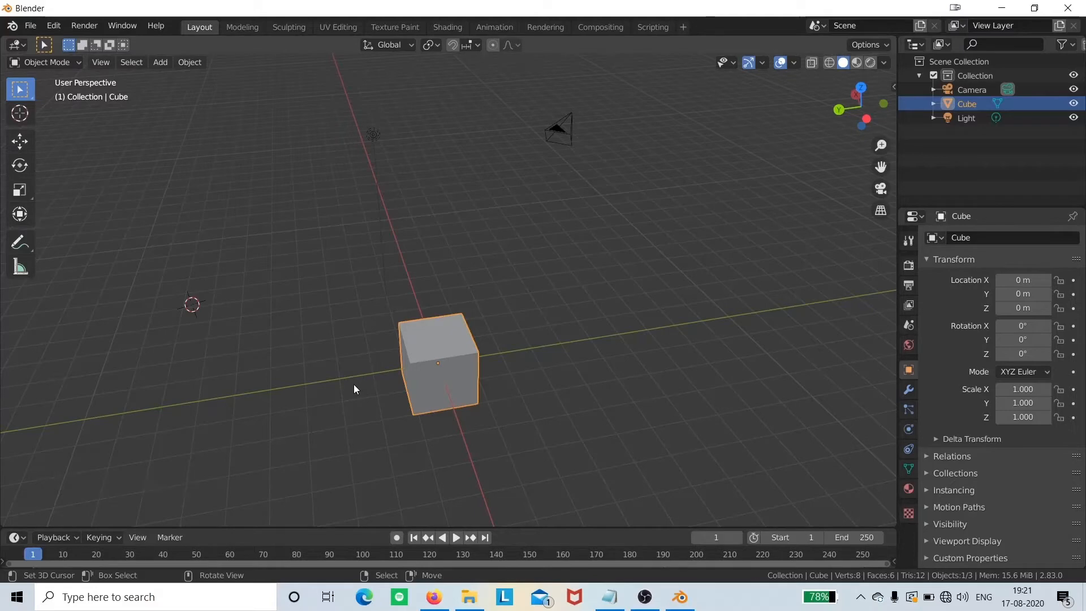
middle_click_drag(351, 377, 591, 354)
mouse_move(470, 324)
middle_mouse_down()
mouse_move(486, 365)
mouse_move(513, 317)
mouse_move(561, 327)
mouse_move(450, 332)
middle_mouse_up()
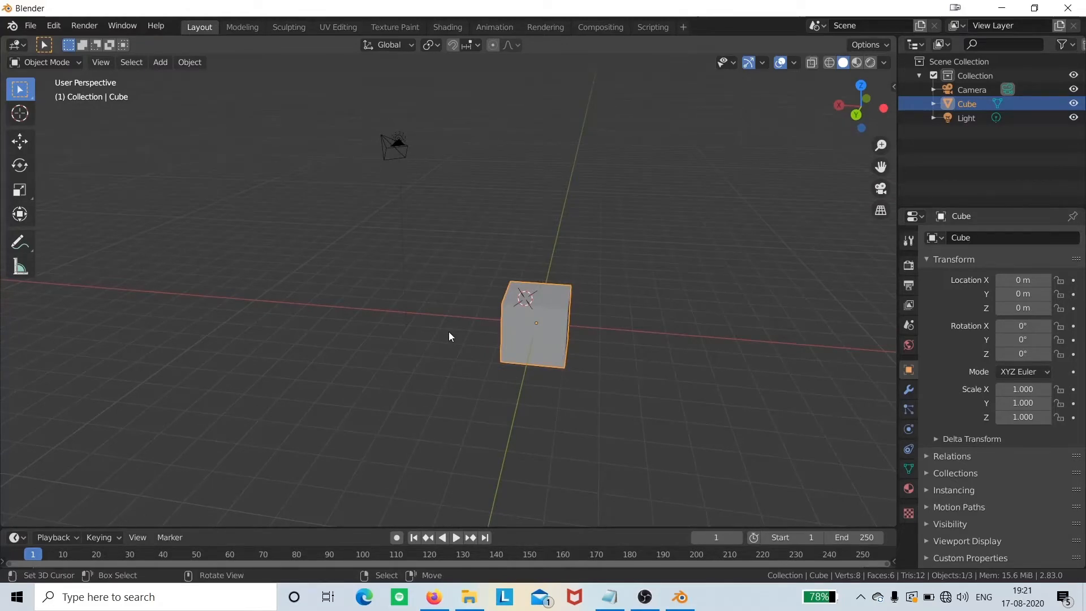
key("KP_Decimal")
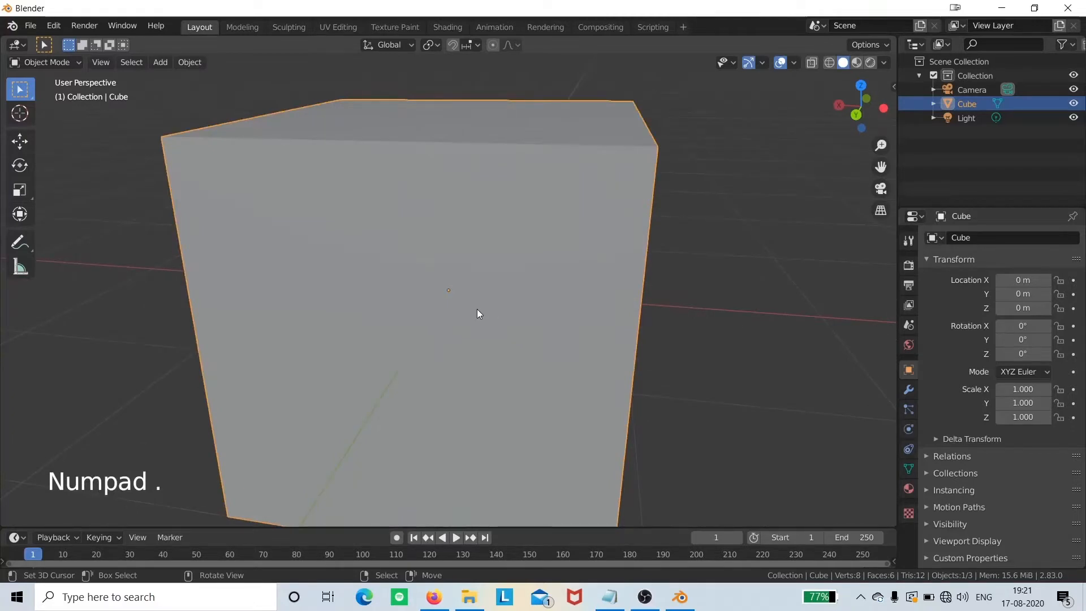
scroll(477, 309, "down", 3)
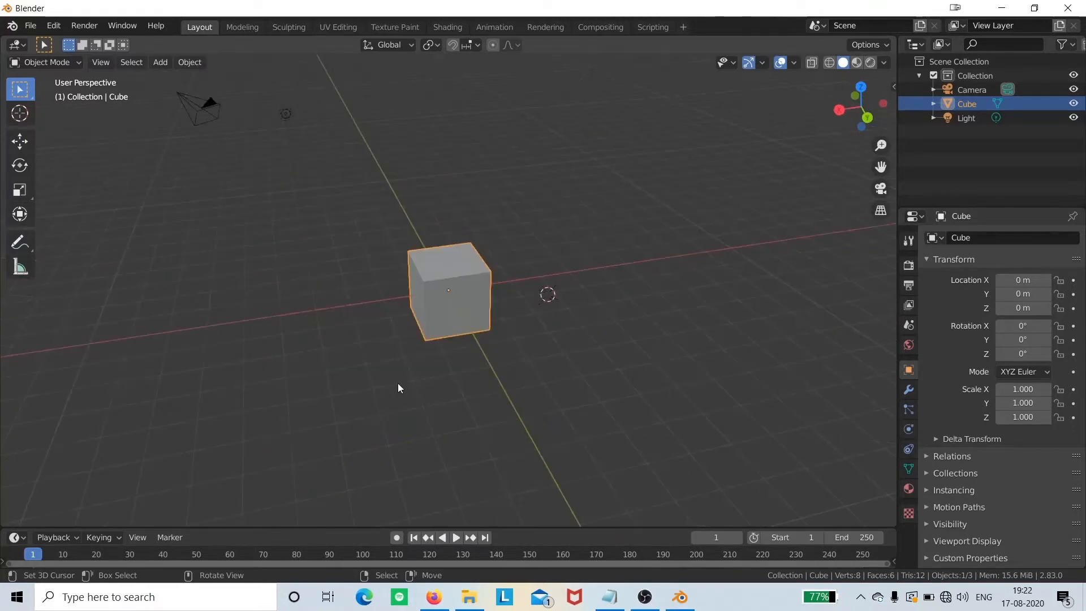
Apply Frame Selected to the cube and inspect it from several sides.
left_click(106, 63)
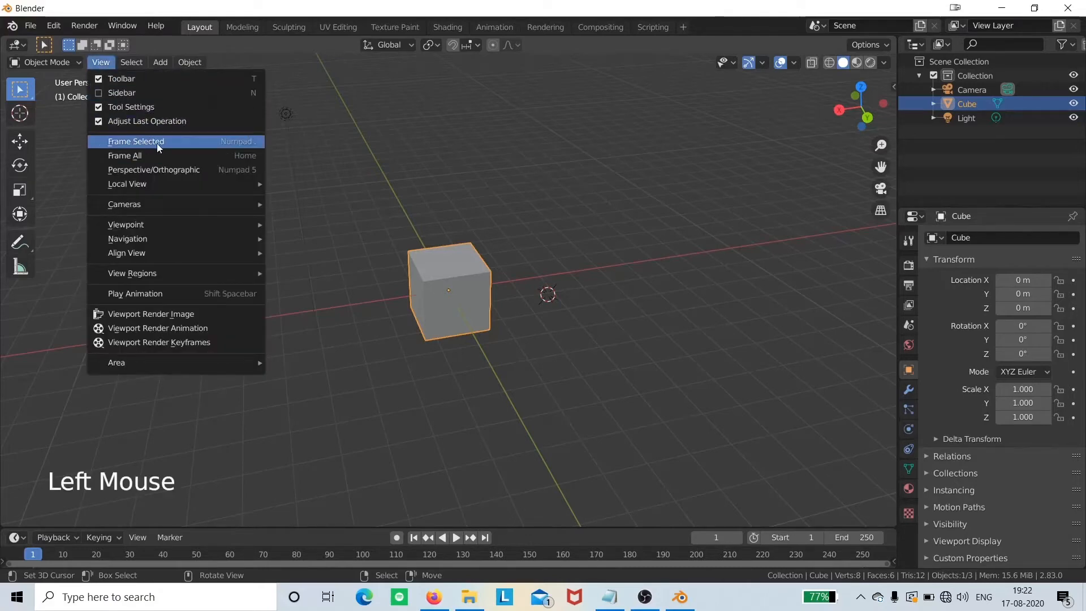
left_click(247, 145)
scroll(316, 200, "down", 2)
scroll(316, 201, "down", 1)
middle_click_drag(315, 200, 546, 233)
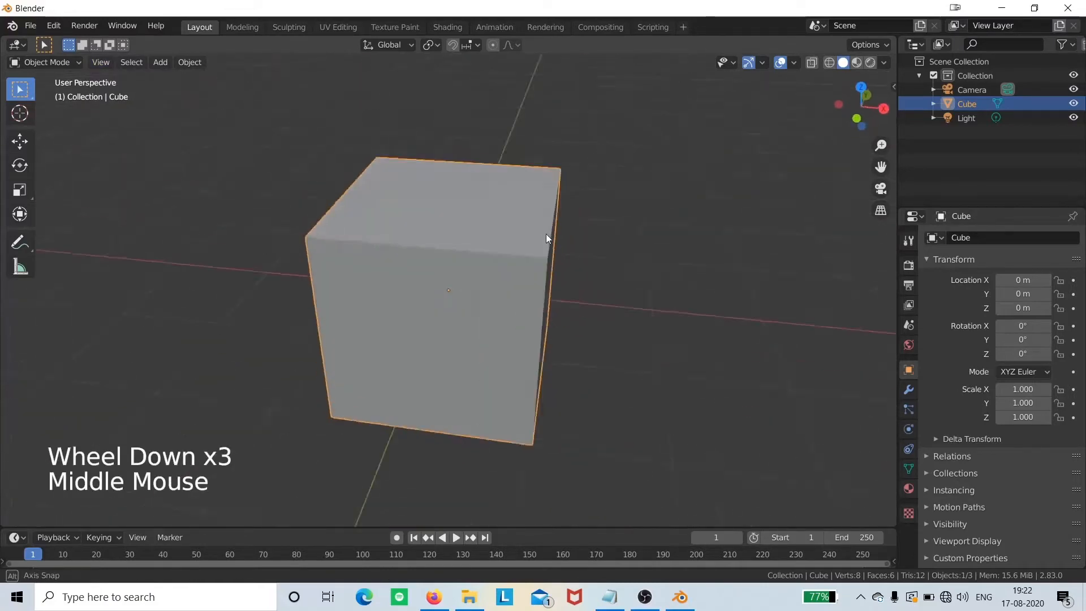
scroll(548, 234, "down", 2)
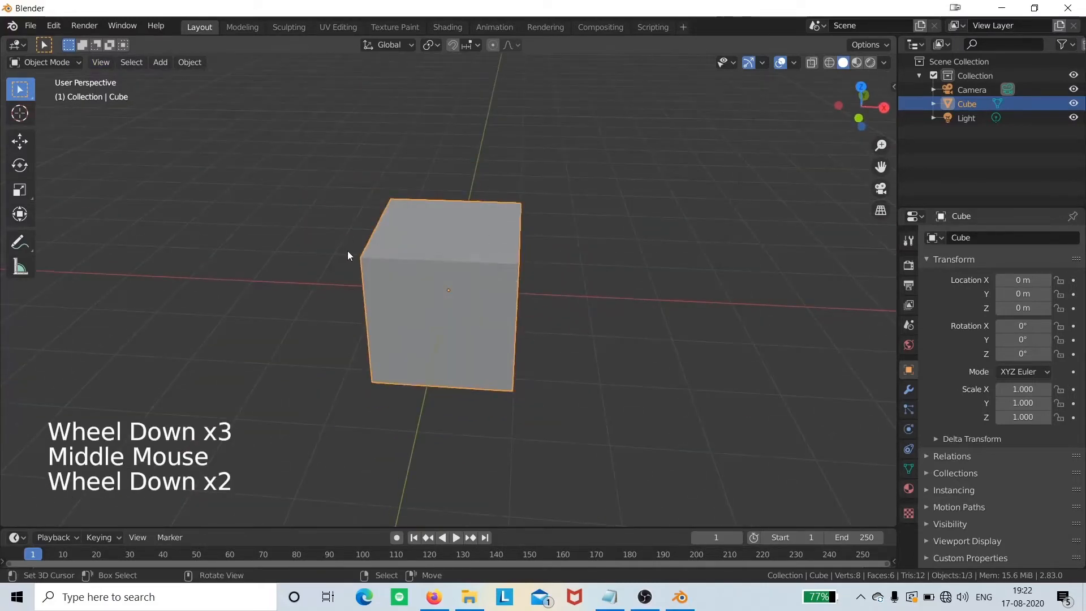
middle_click_drag(347, 250, 654, 250)
scroll(376, 265, "down", 2)
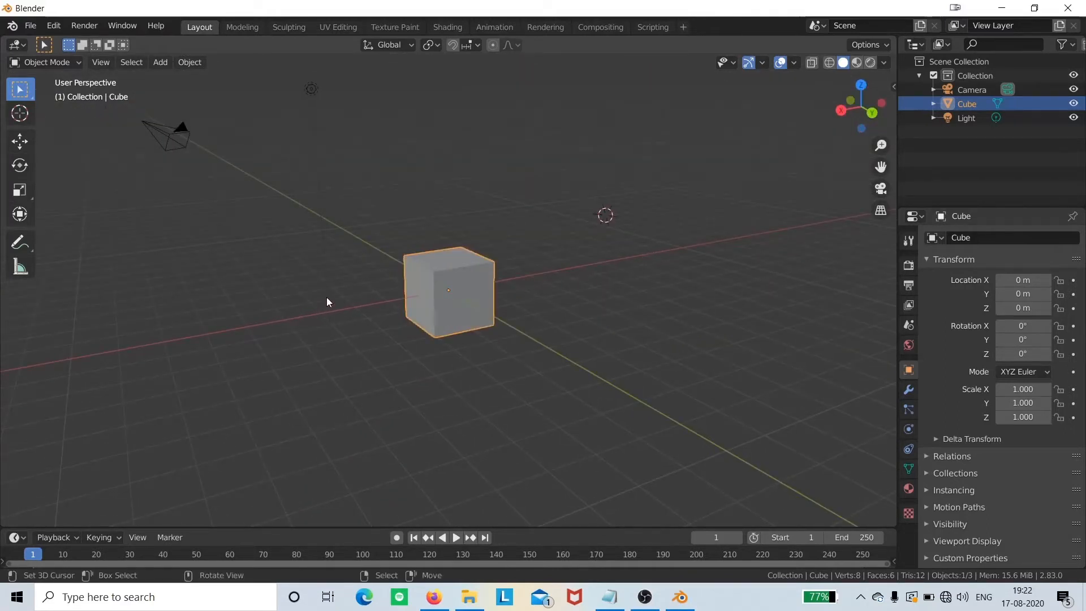
Shift the view away from the cube and refocus it on the selected cube.
middle_click_drag(316, 288, 278, 369, "shift")
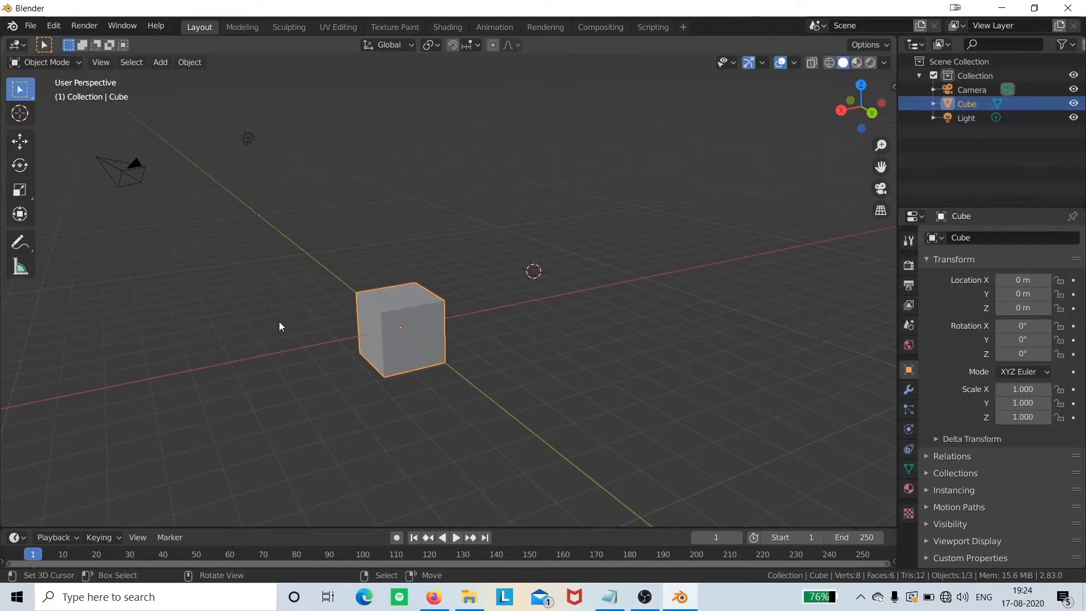
middle_click_drag(298, 328, 530, 349)
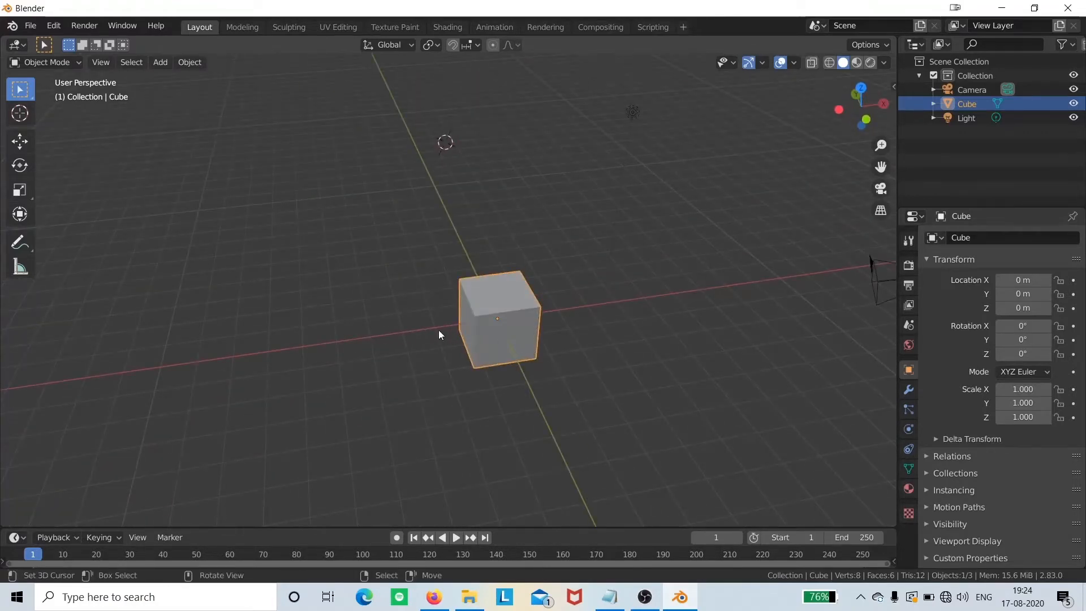
key("KP_Decimal")
scroll(493, 333, "down", 9)
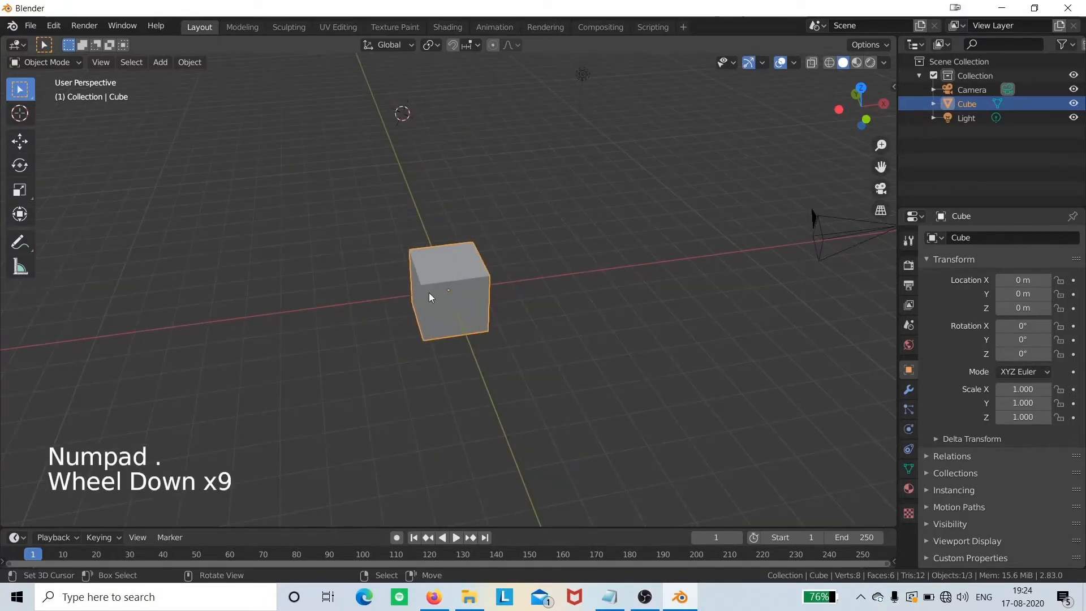
Display the cube's item transform properties in the viewport sidebar.
middle_click_drag(423, 293, 468, 299)
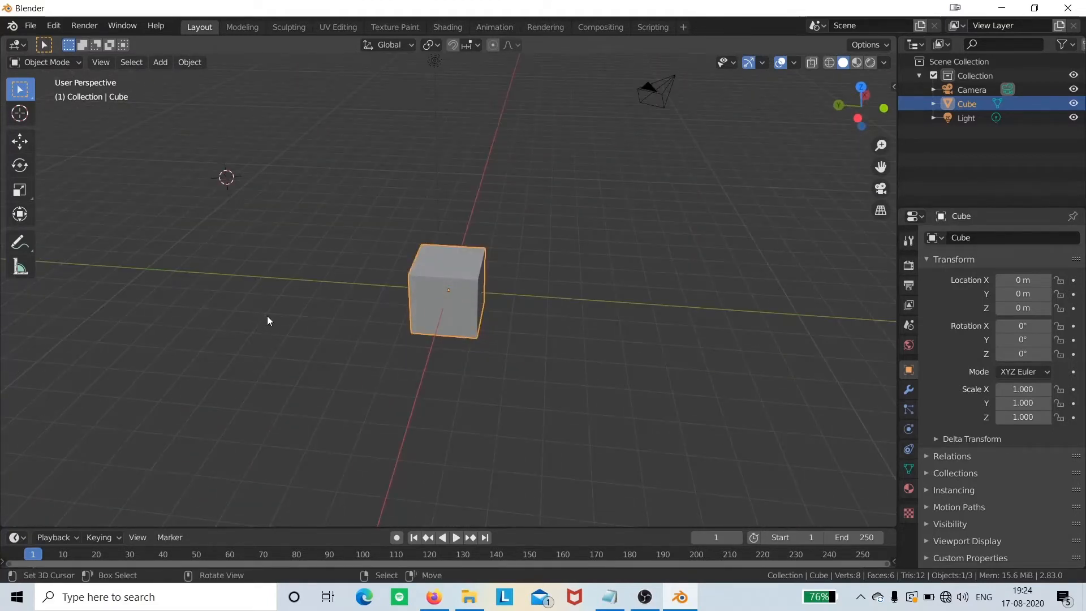
key("shift")
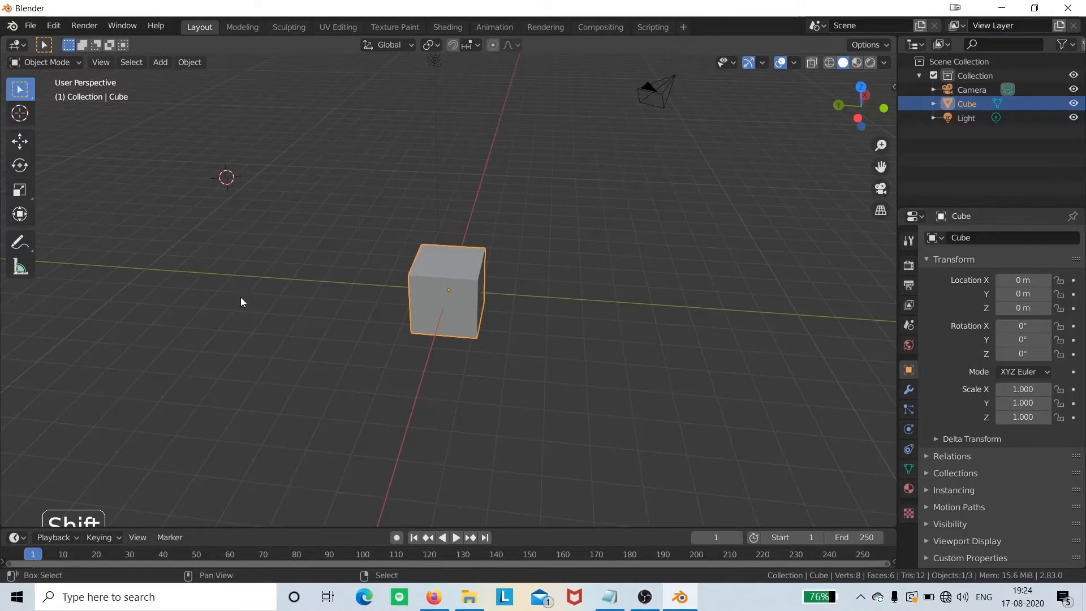
mouse_move(269, 333)
middle_mouse_down("shift")
mouse_move(476, 316)
mouse_move(431, 240)
mouse_move(432, 266)
mouse_move(197, 330)
mouse_move(453, 336)
mouse_move(249, 320)
mouse_move(446, 315)
mouse_move(255, 344)
mouse_move(274, 341)
middle_mouse_up("shift")
middle_click_drag(327, 359, 254, 308, "shift")
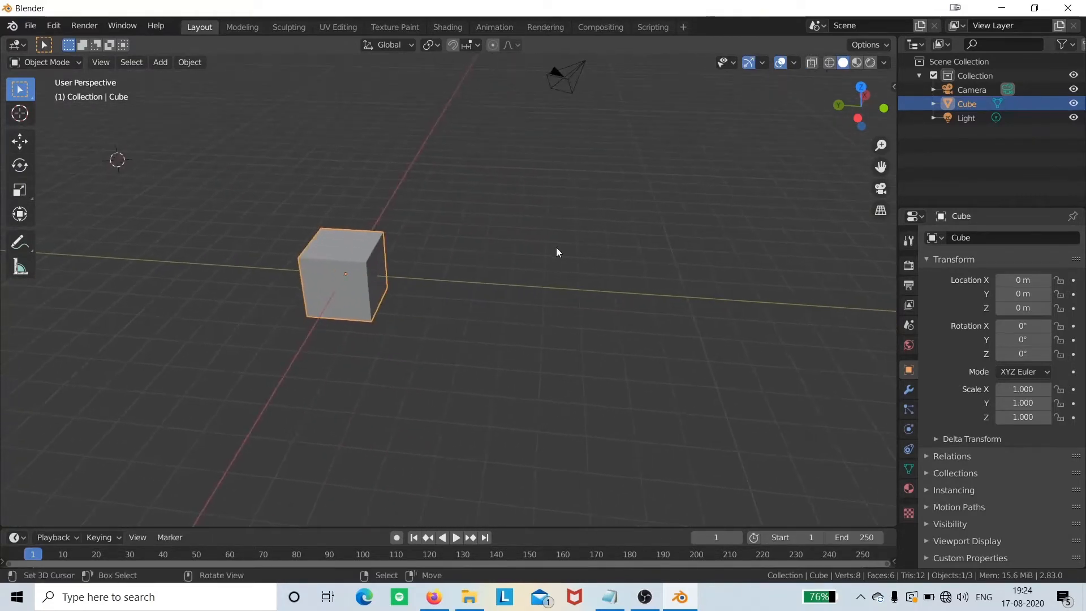
middle_click_drag(558, 253, 537, 315, "shift")
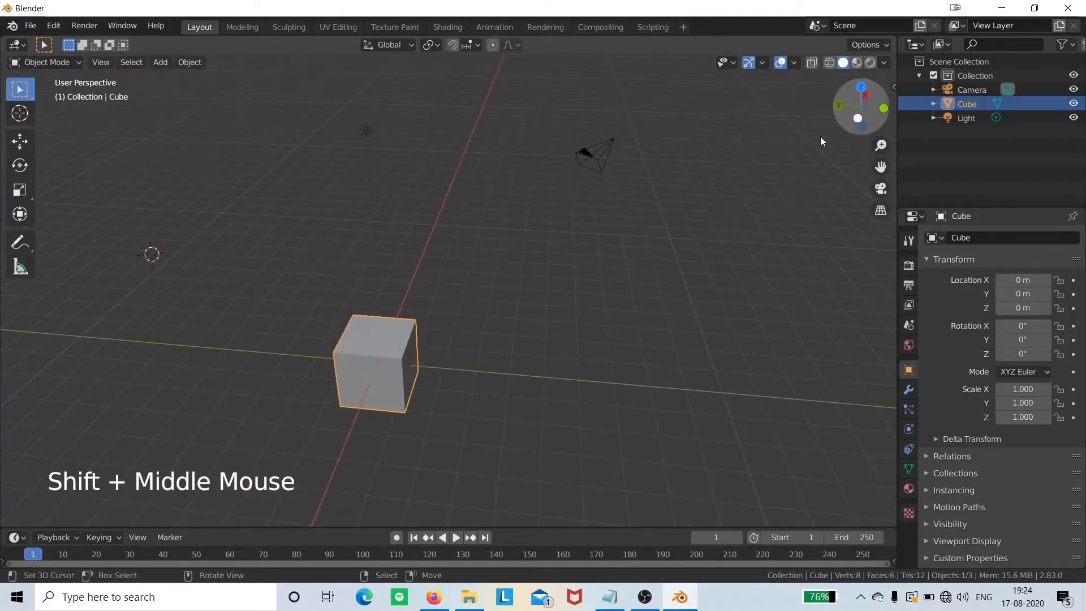
left_click(894, 87)
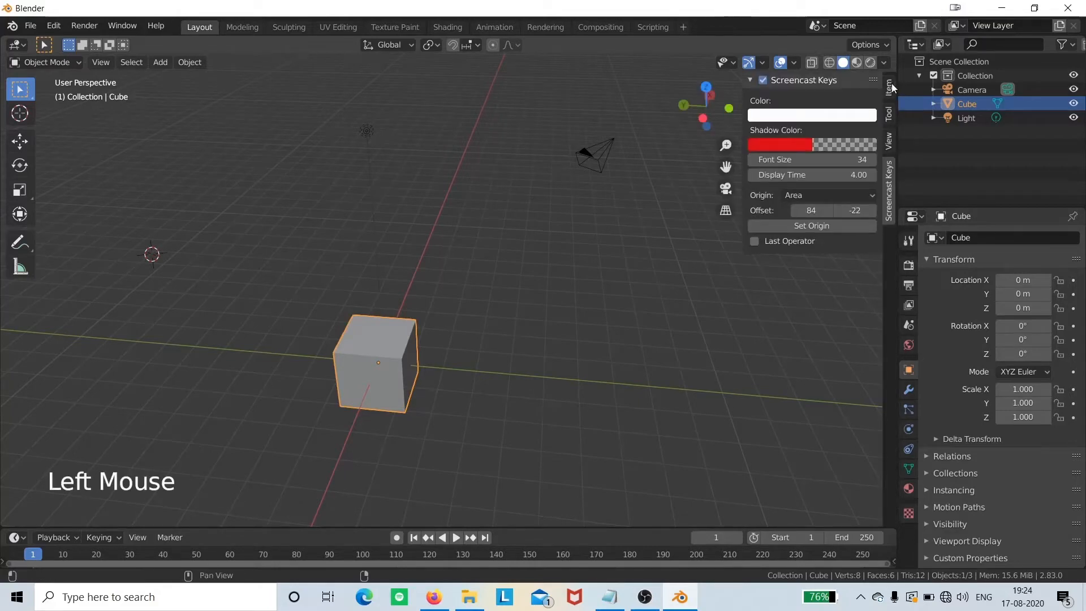
left_click(890, 87)
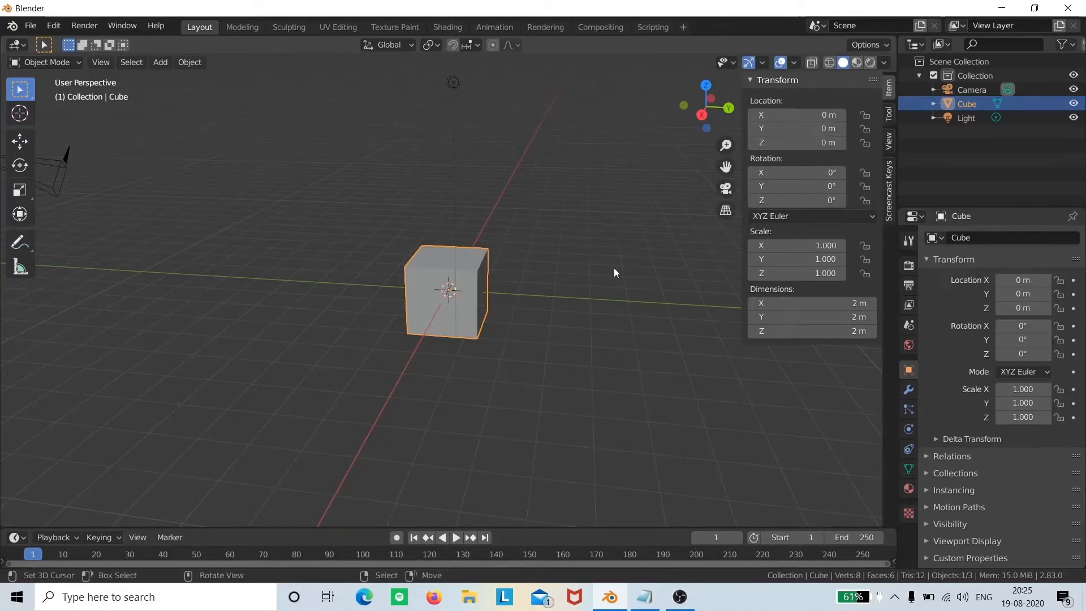
Set the cube's X location to 32 m.
middle_click_drag(615, 272, 583, 322)
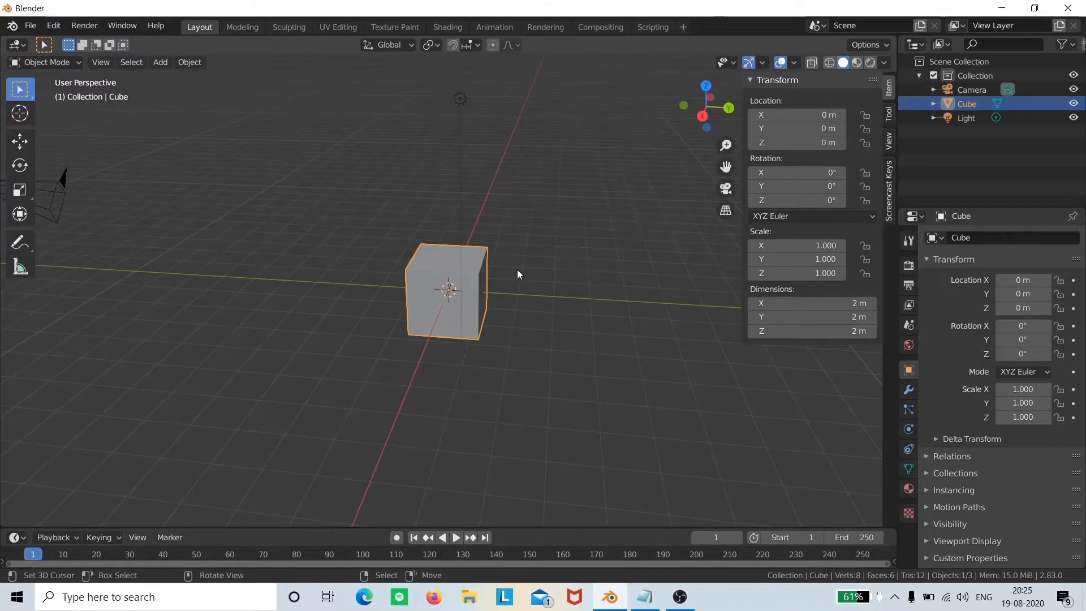
middle_click_drag(640, 261, 647, 249)
middle_click_drag(612, 283, 590, 285)
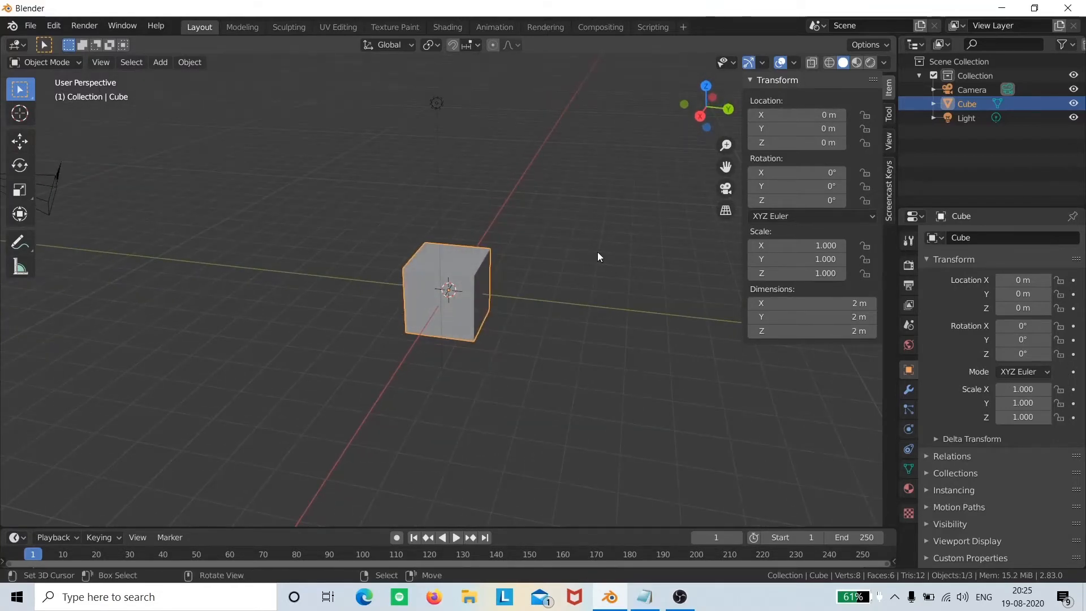
mouse_move(794, 116)
left_mouse_down()
mouse_move(860, 116)
mouse_move(749, 115)
mouse_move(790, 114)
left_mouse_up()
left_click(798, 114)
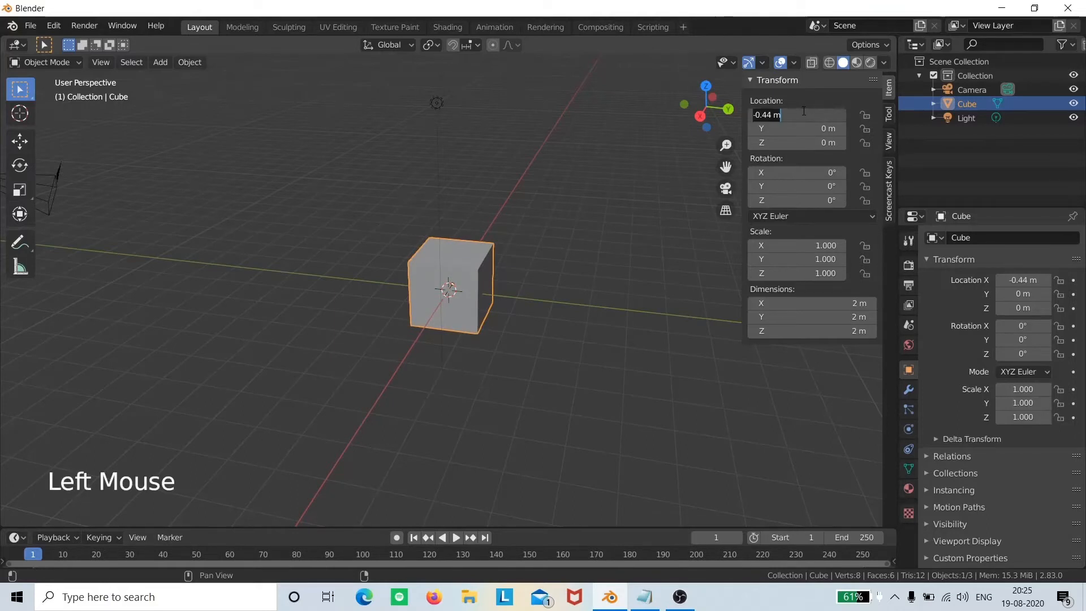
key("Return")
scroll(570, 247, "down", 14)
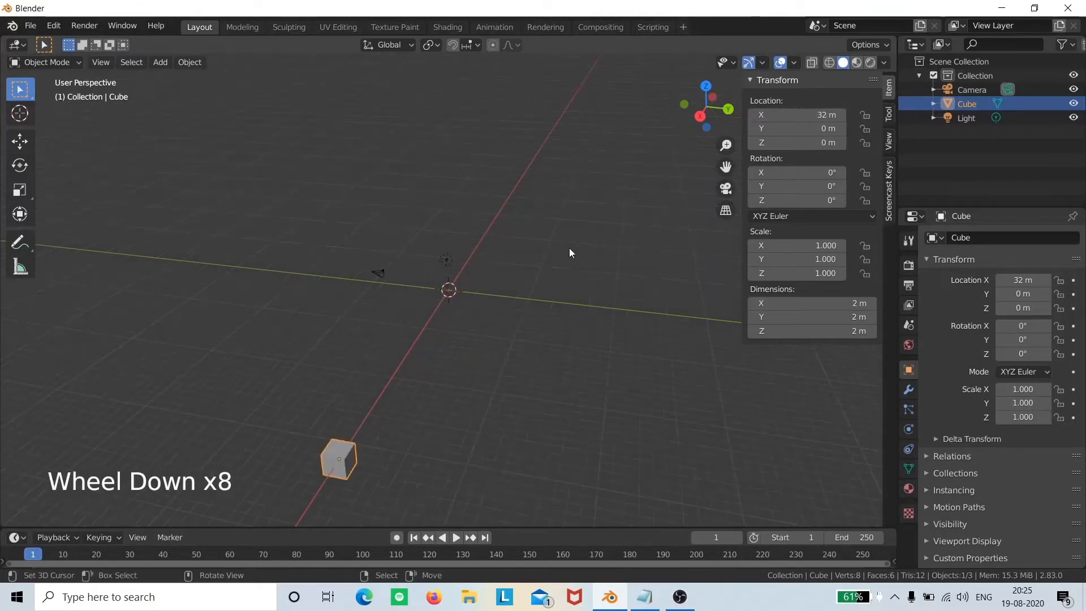
Move the cube along the global X axis back near the origin, to an X location of about -2.37 m.
scroll(433, 348, "up", 4)
middle_click_drag(422, 353, 345, 414)
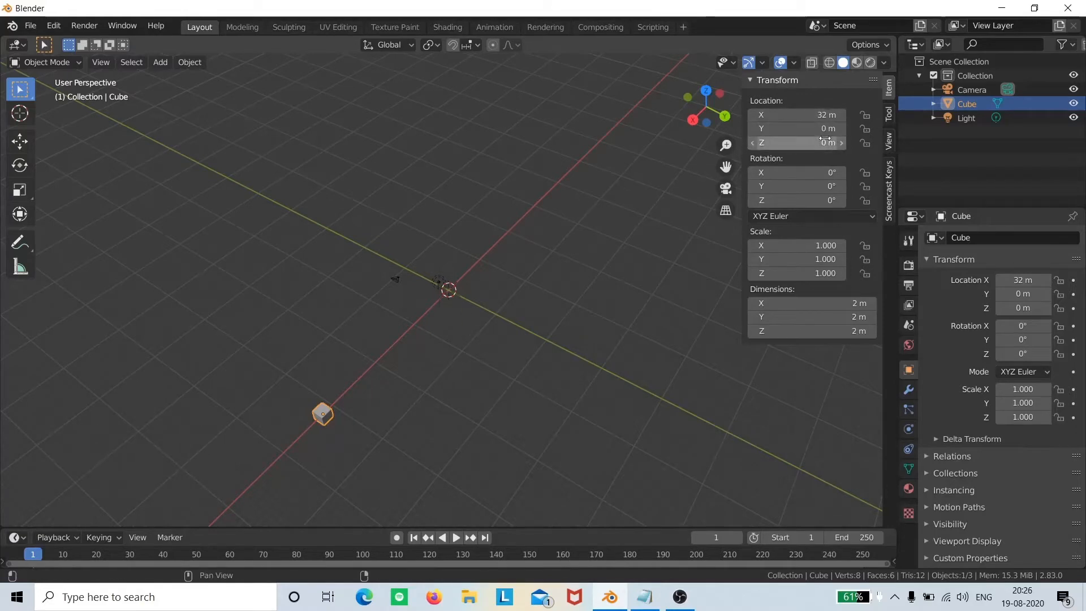
middle_click_drag(547, 303, 520, 363)
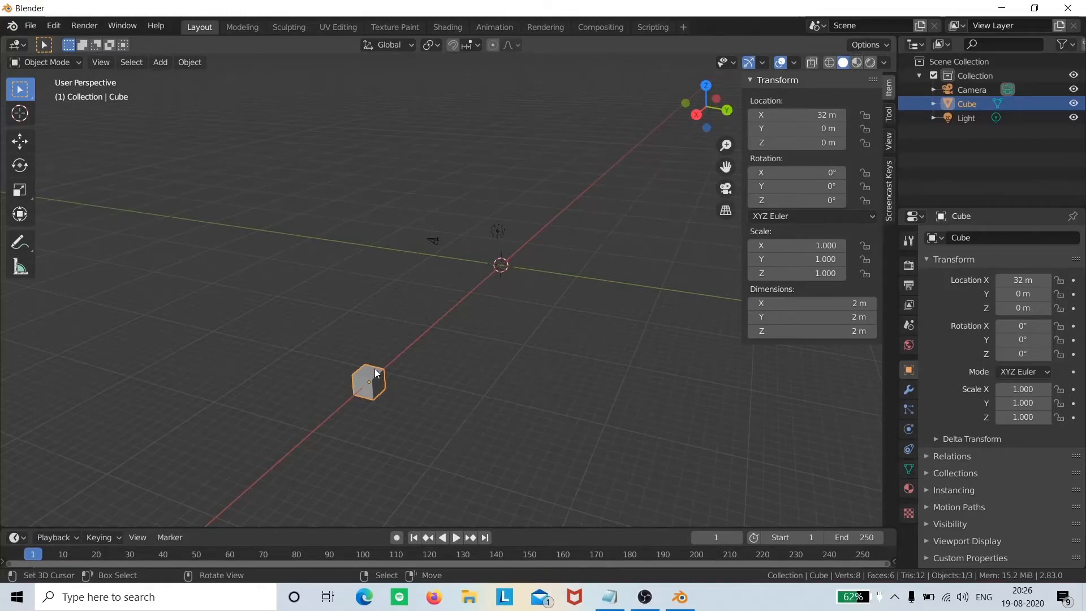
key("g")
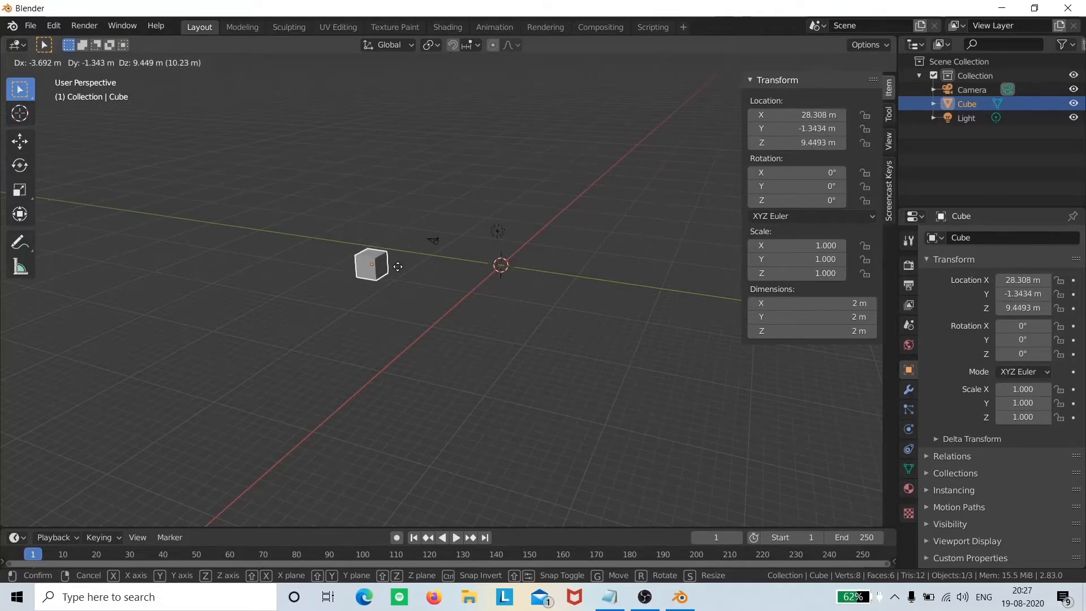
key("x")
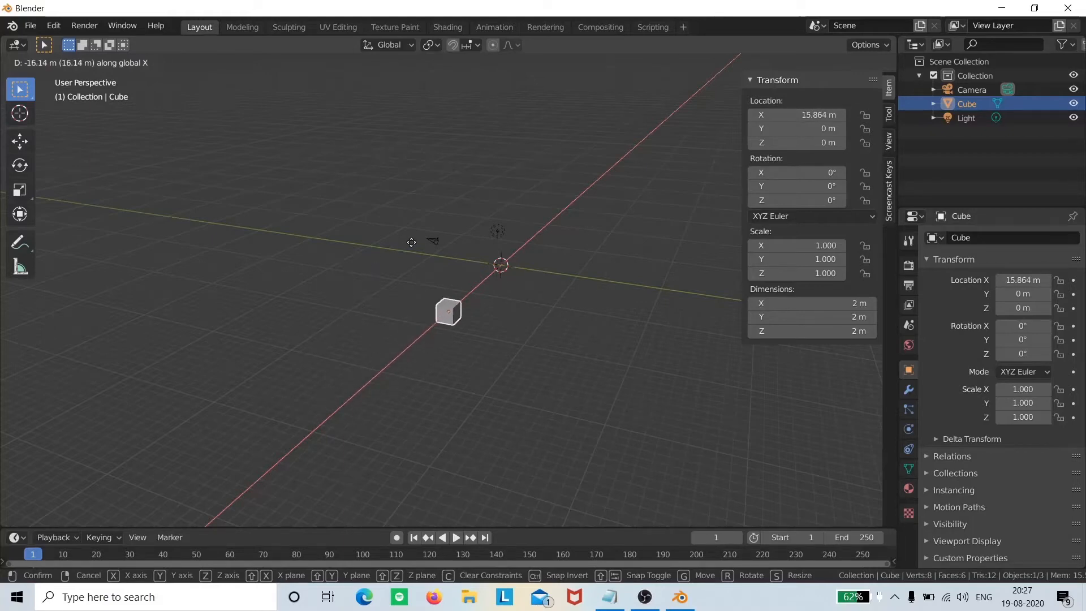
left_click(485, 207)
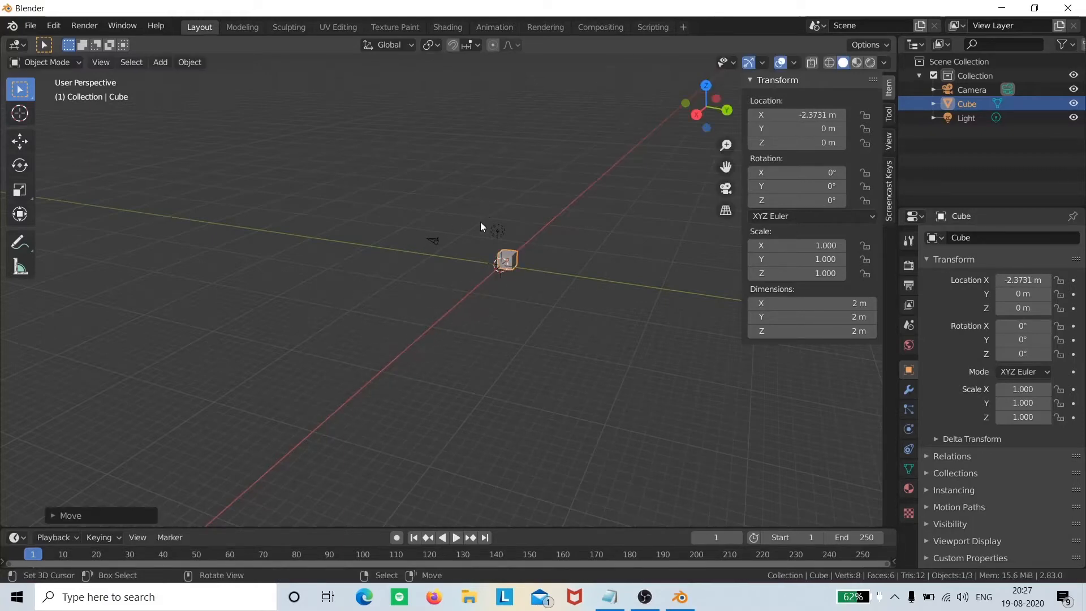
Move the cube along the global Y axis to a Y location of about 16.25 m.
scroll(519, 311, "up", 4)
middle_click_drag(601, 219, 383, 384, "shift")
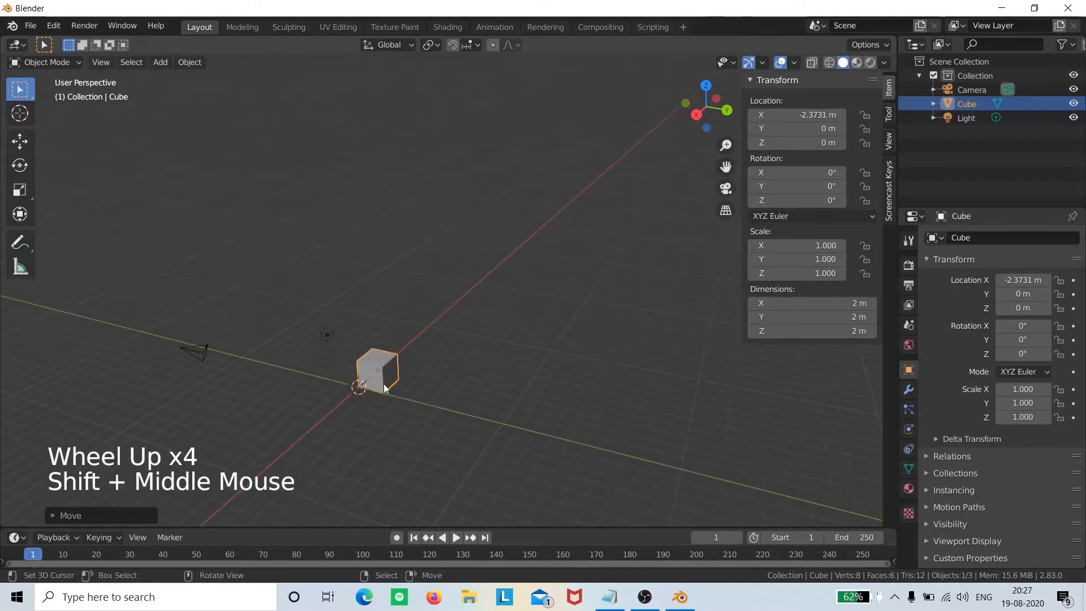
scroll(384, 384, "up", 1)
key("g")
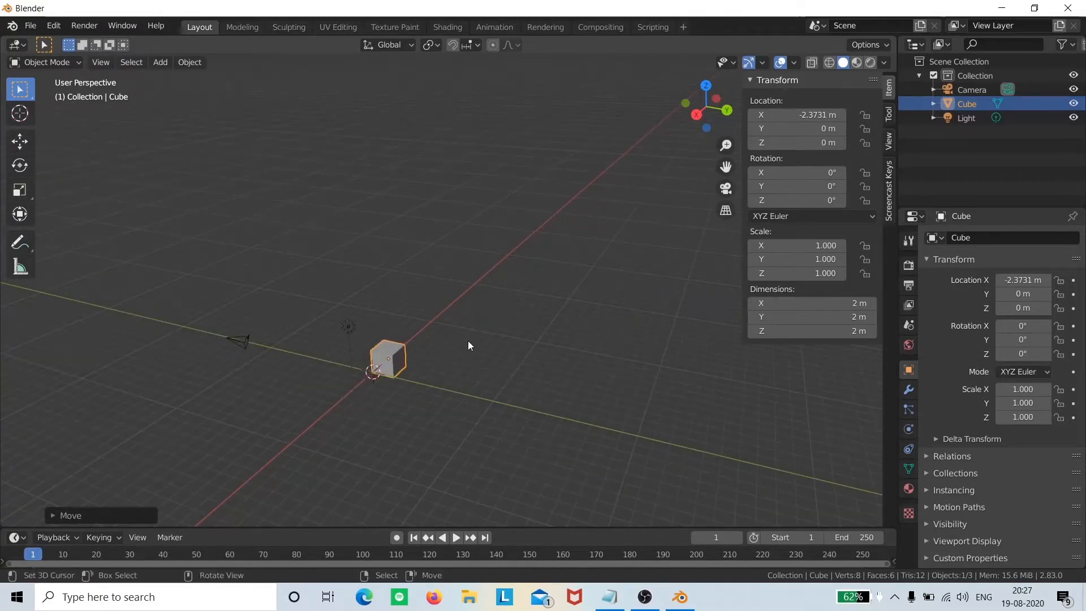
key("g")
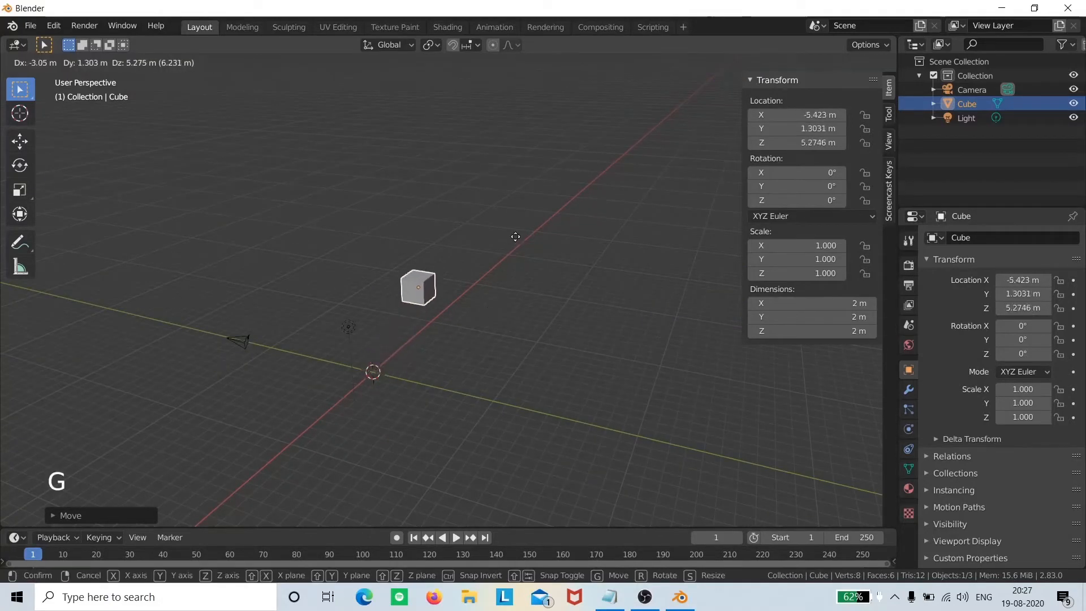
key("y")
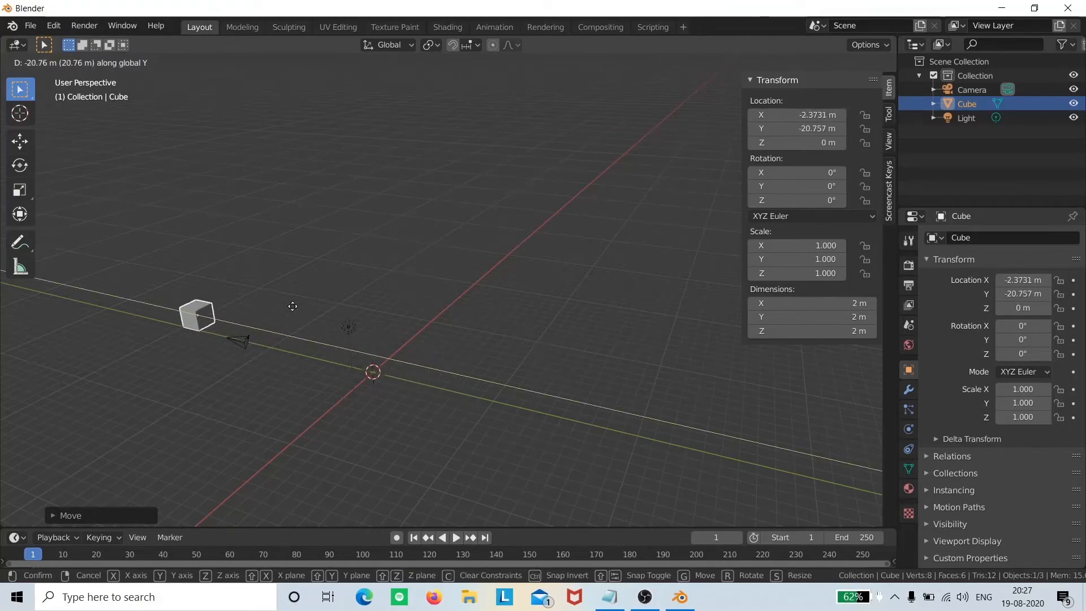
left_click(687, 366)
Lower the cube's Z location value to -1.25 m.
middle_click_drag(660, 326, 603, 365)
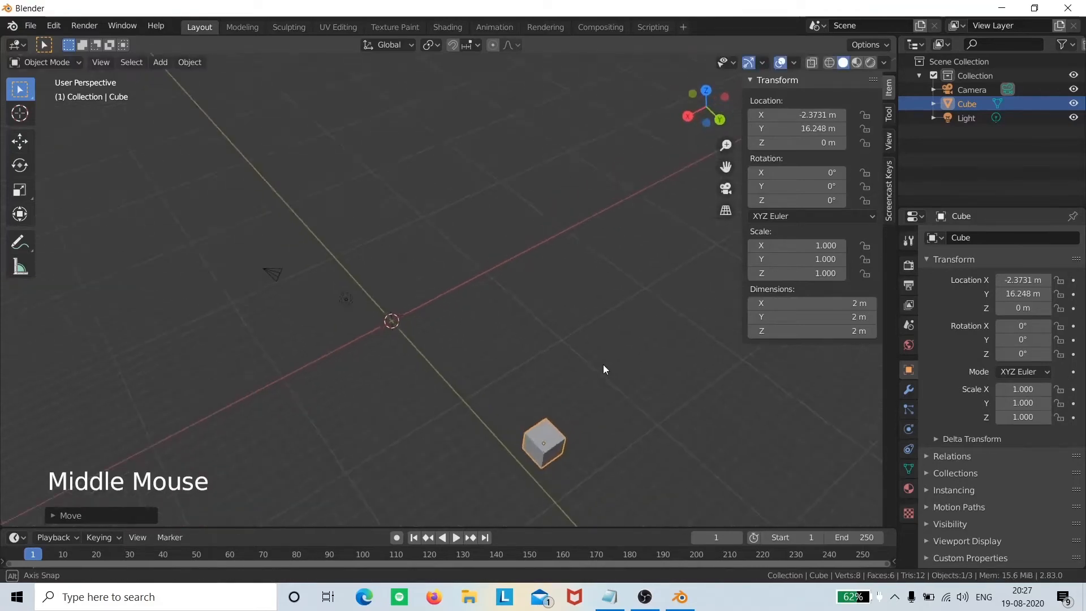
middle_click_drag(616, 464, 589, 338, "shift")
scroll(620, 365, "up", 1)
left_click_drag(803, 143, 827, 155)
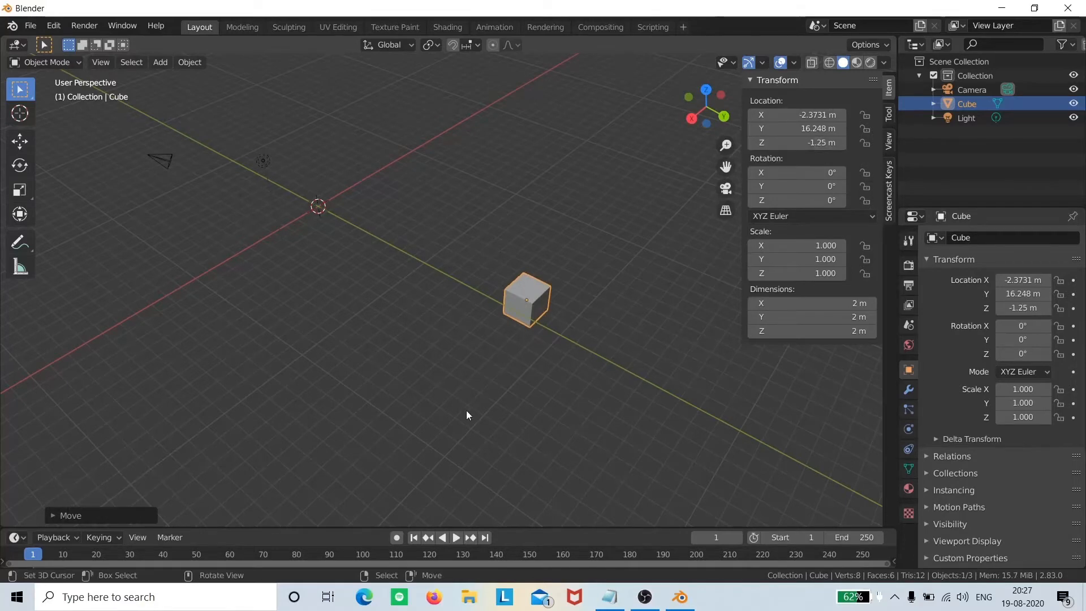
Raise the cube along the global Z axis to a Z location of about 7.28 m.
key("g")
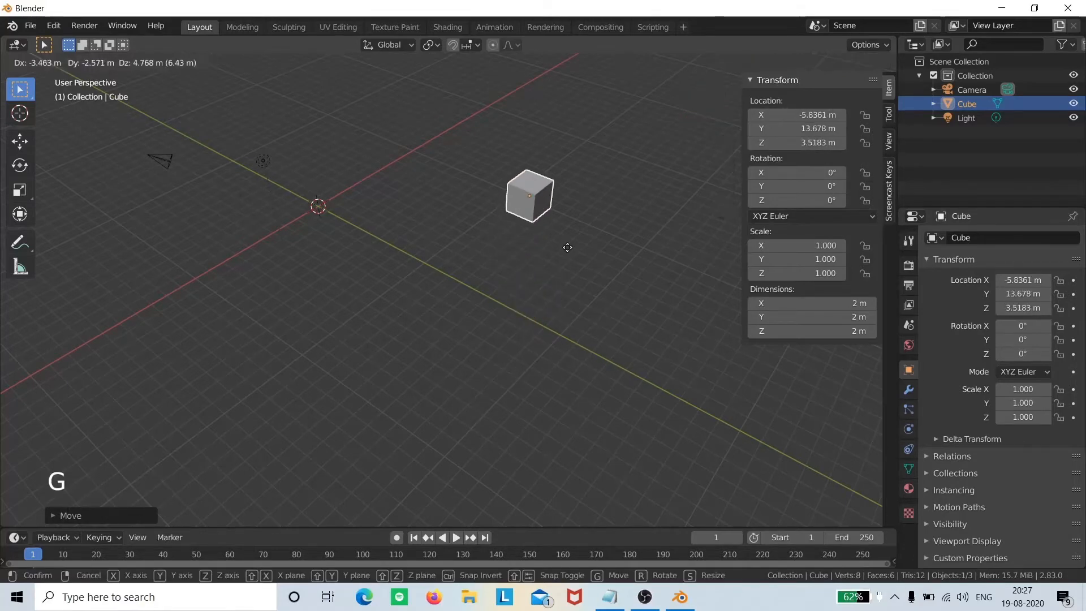
key("z")
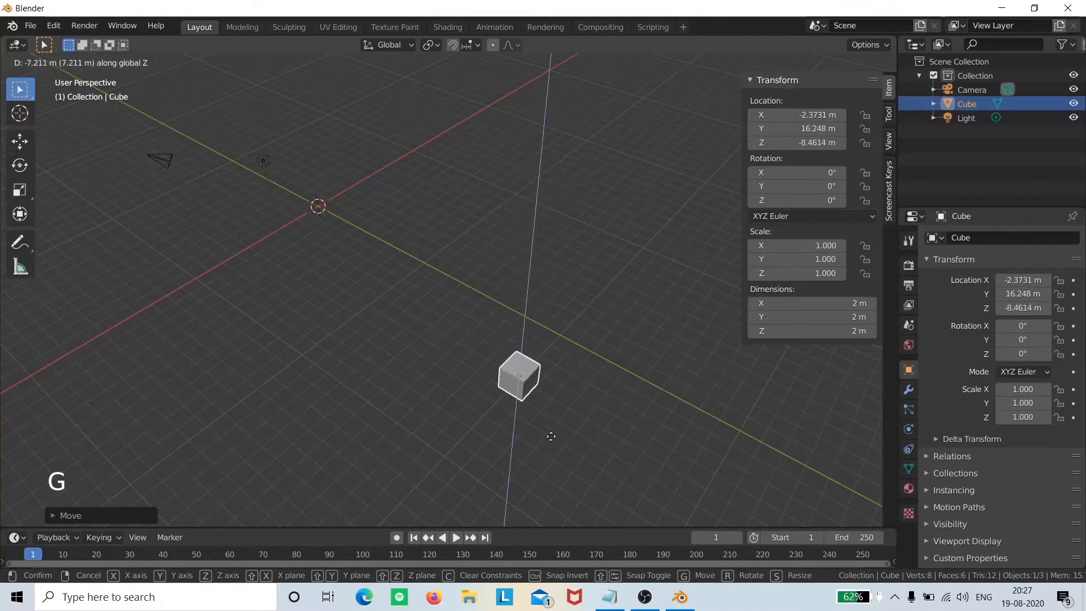
left_click(510, 225)
Set the cube's rotation to 23° on X, 12° on Y and 54° on Z.
middle_click_drag(409, 361, 435, 344)
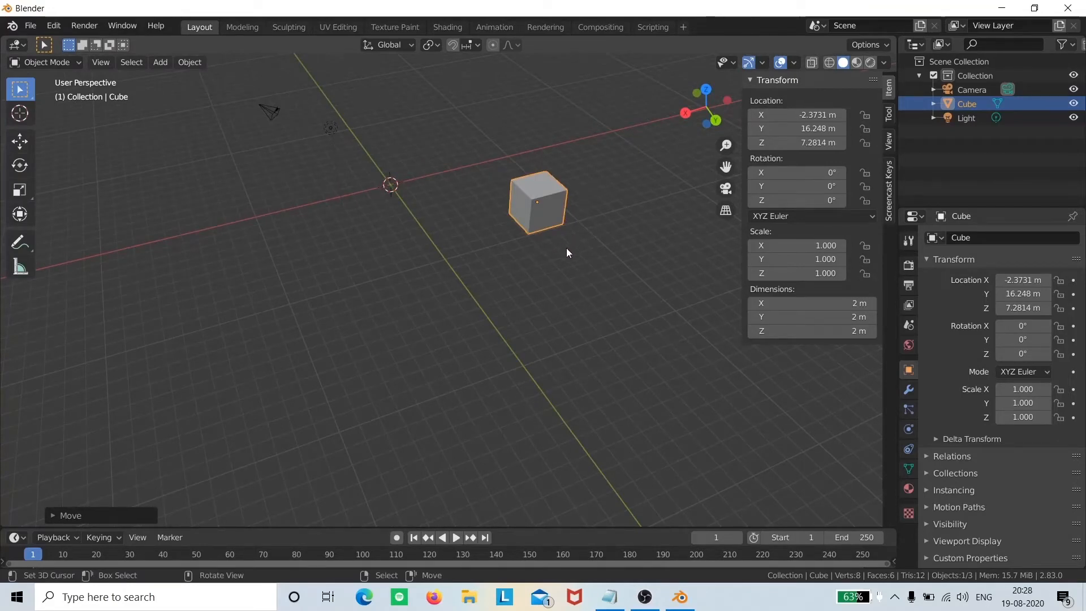
scroll(663, 208, "up", 3)
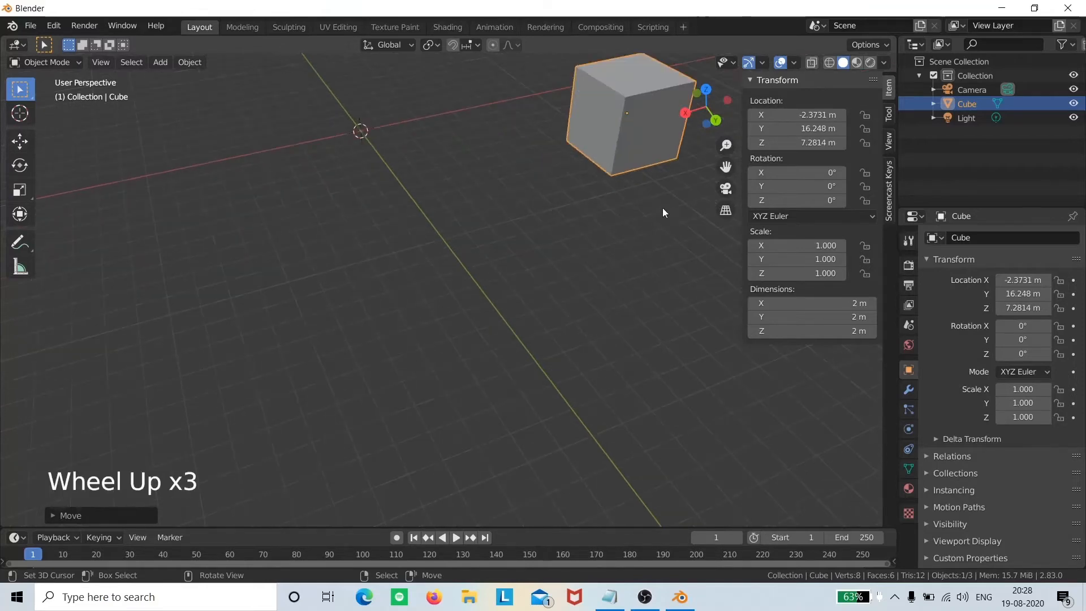
middle_click_drag(663, 208, 538, 316, "shift")
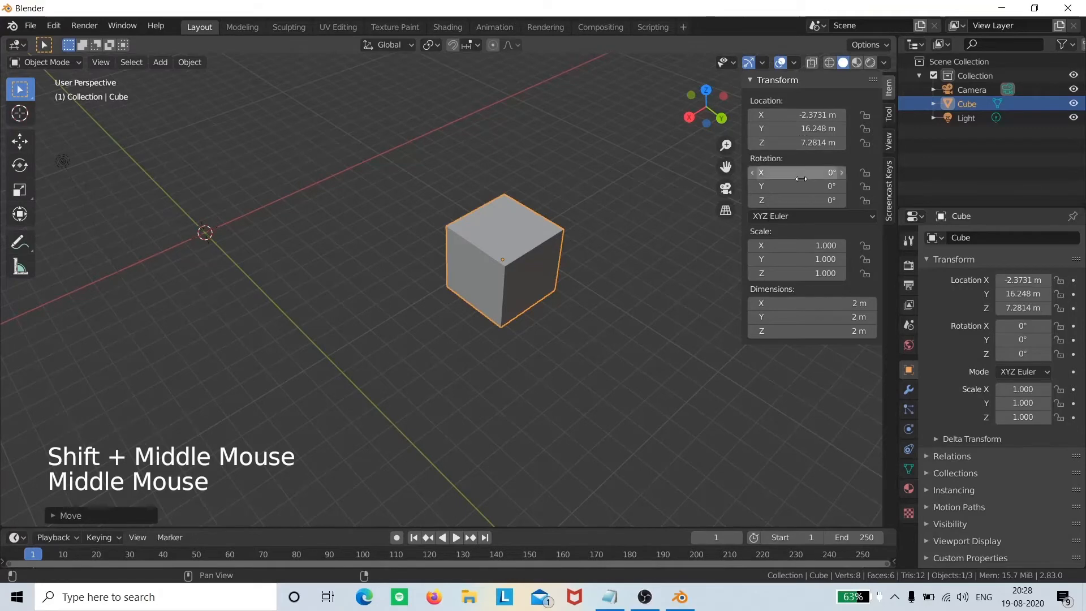
left_click_drag(789, 178, 822, 178)
double_click(773, 177)
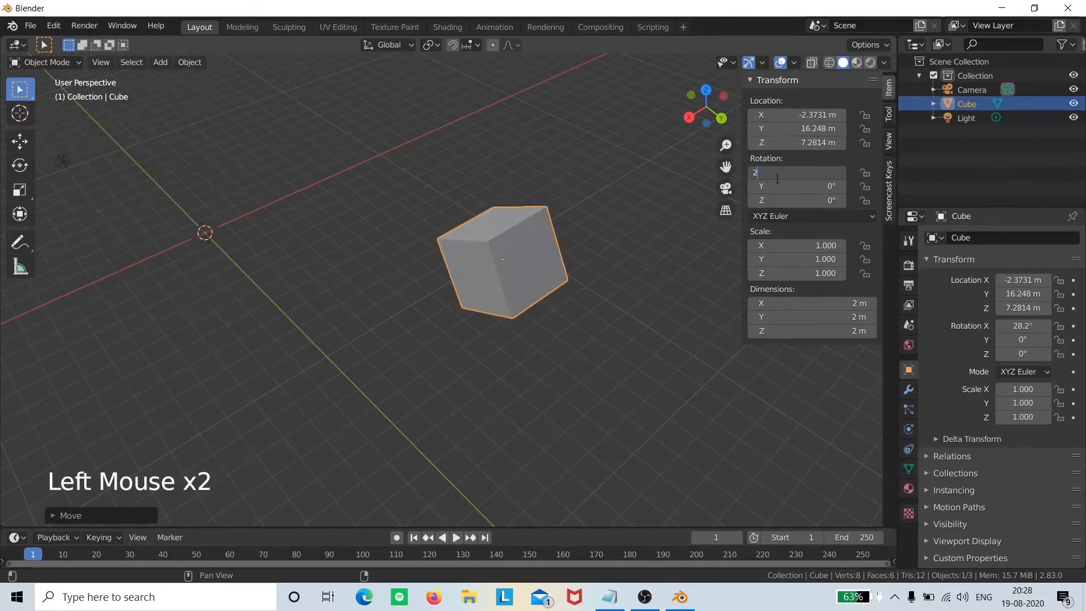
key("Return")
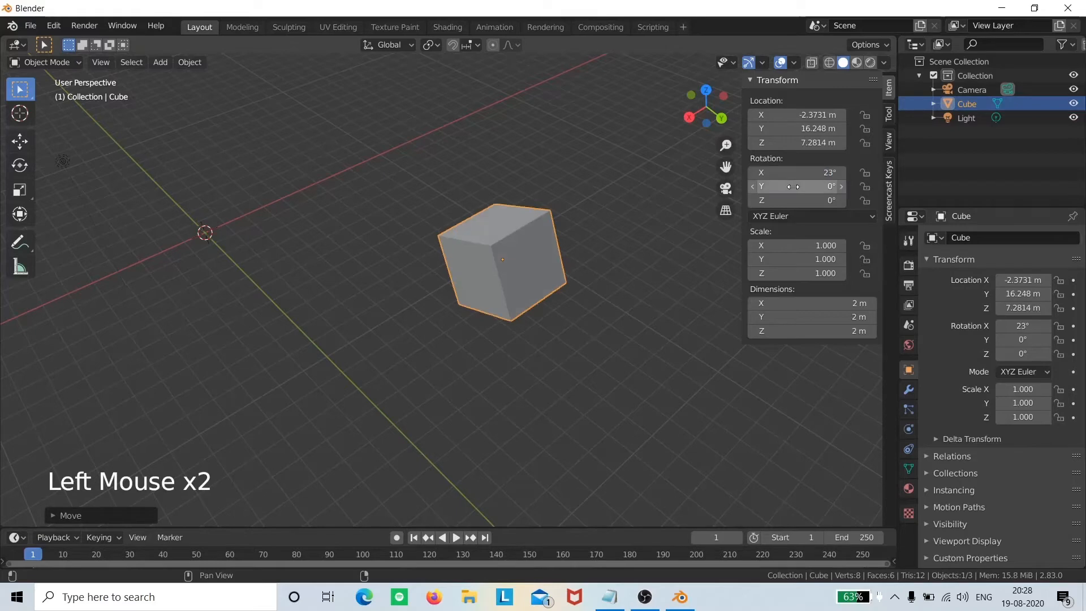
left_click(794, 187)
key("Return")
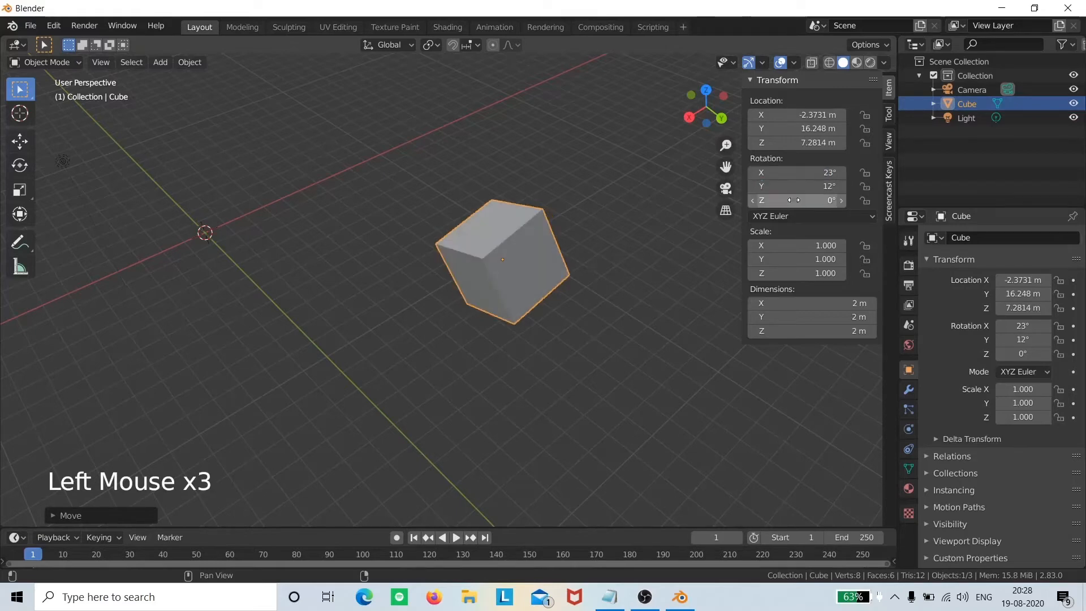
left_click(795, 200)
type("54")
key("Return")
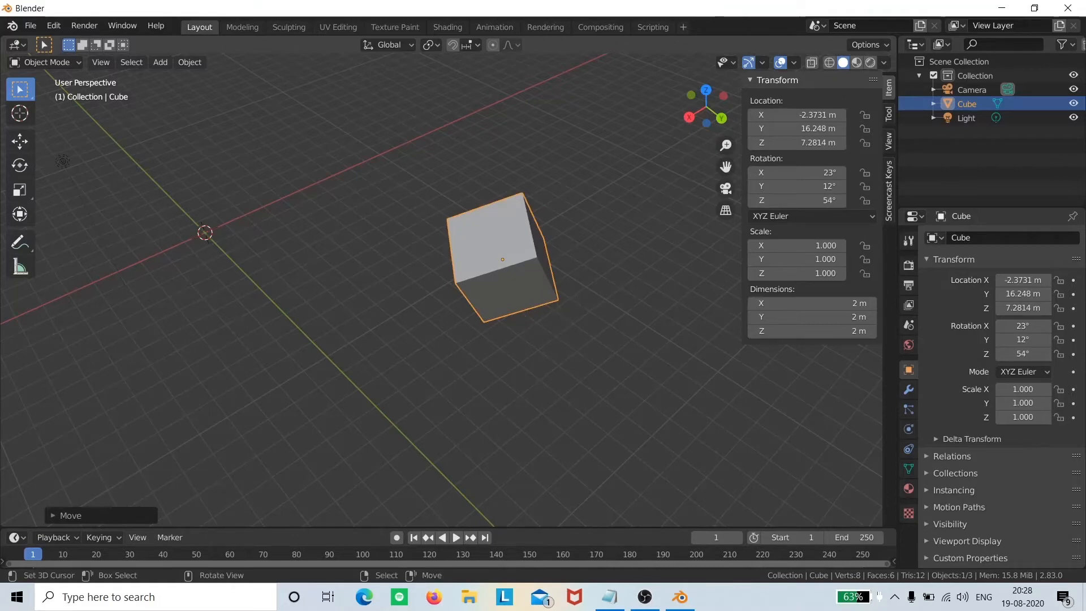
Rotate the cube freely about the global Z axis to a Z rotation of about 412°.
key("r")
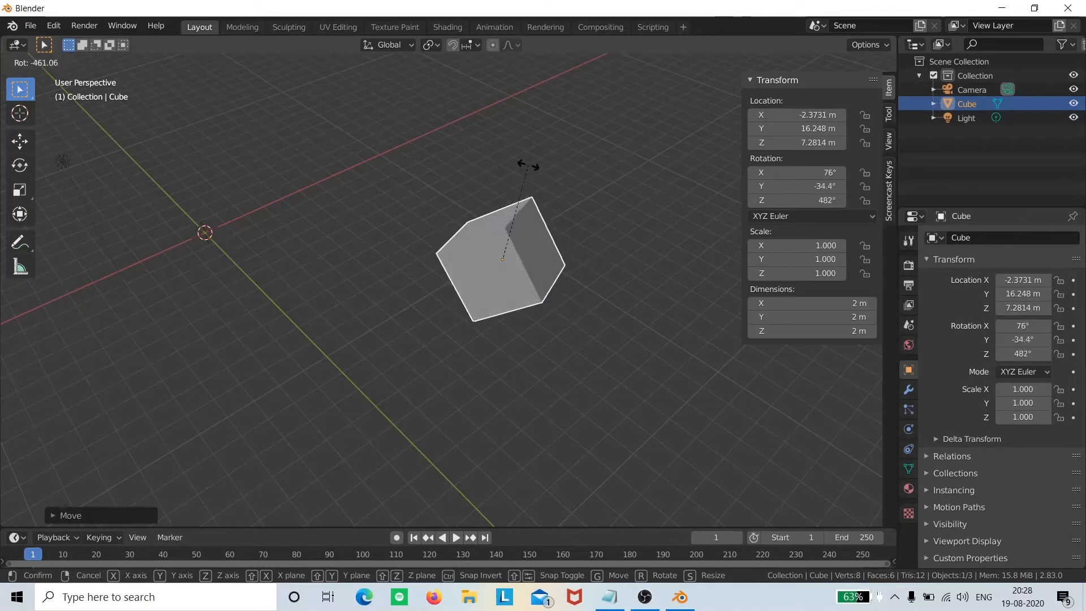
key("z")
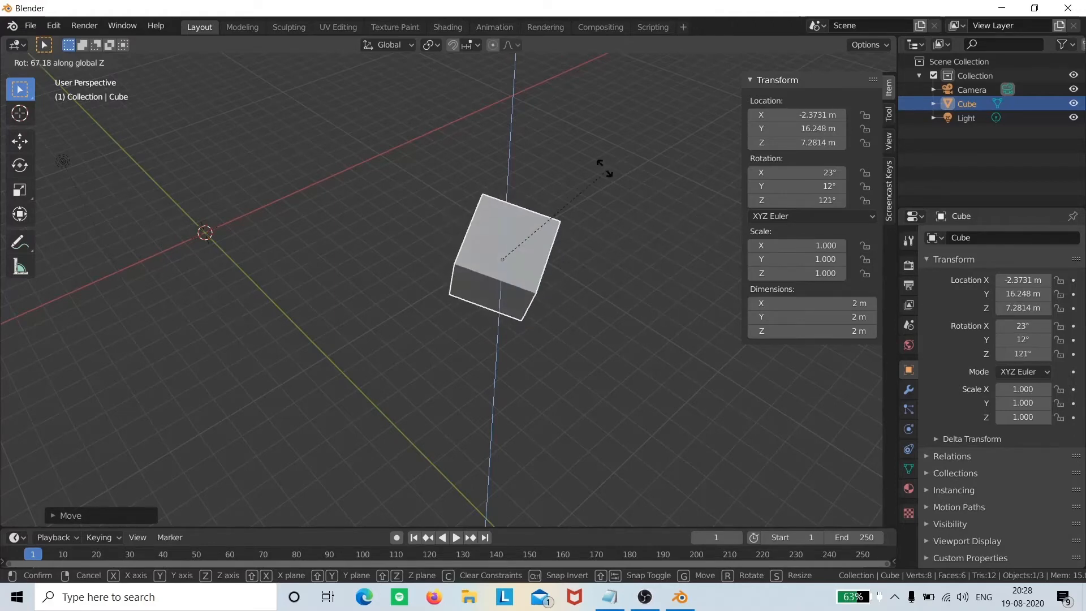
left_click(537, 269)
Scale the cube up along the global X axis to dimensions of about 12.2 × 13.4 × 8.65 m.
scroll(656, 276, "down", 1)
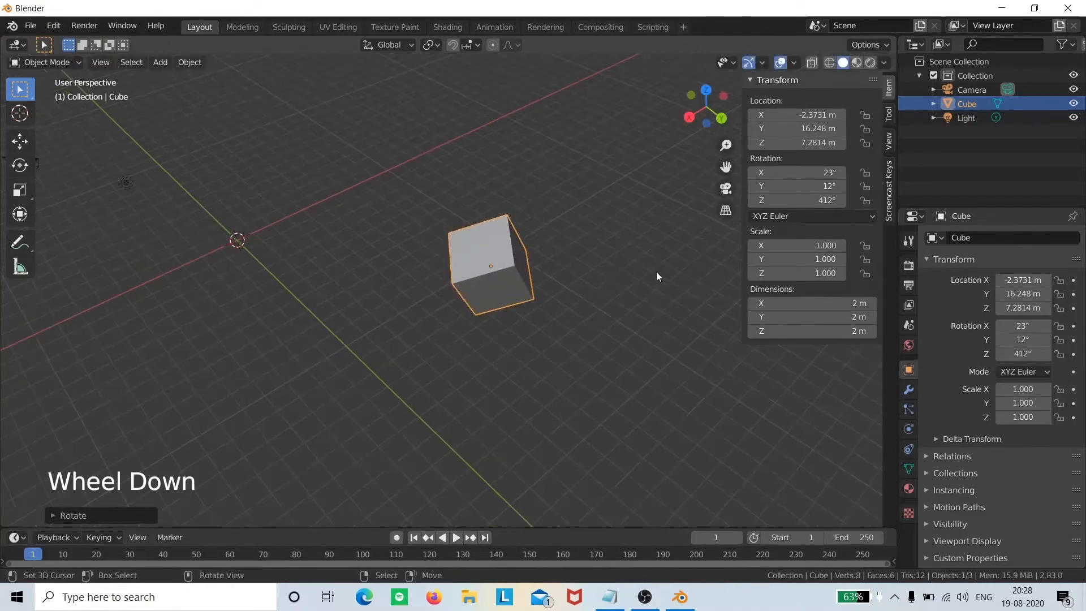
scroll(704, 271, "up", 2)
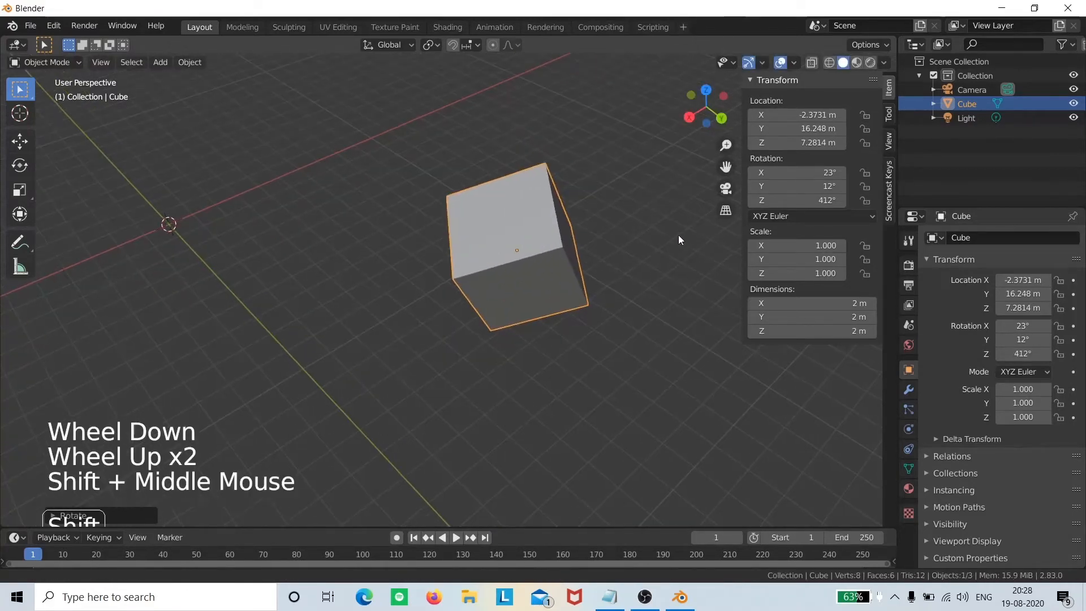
middle_click_drag(678, 236, 612, 251, "shift")
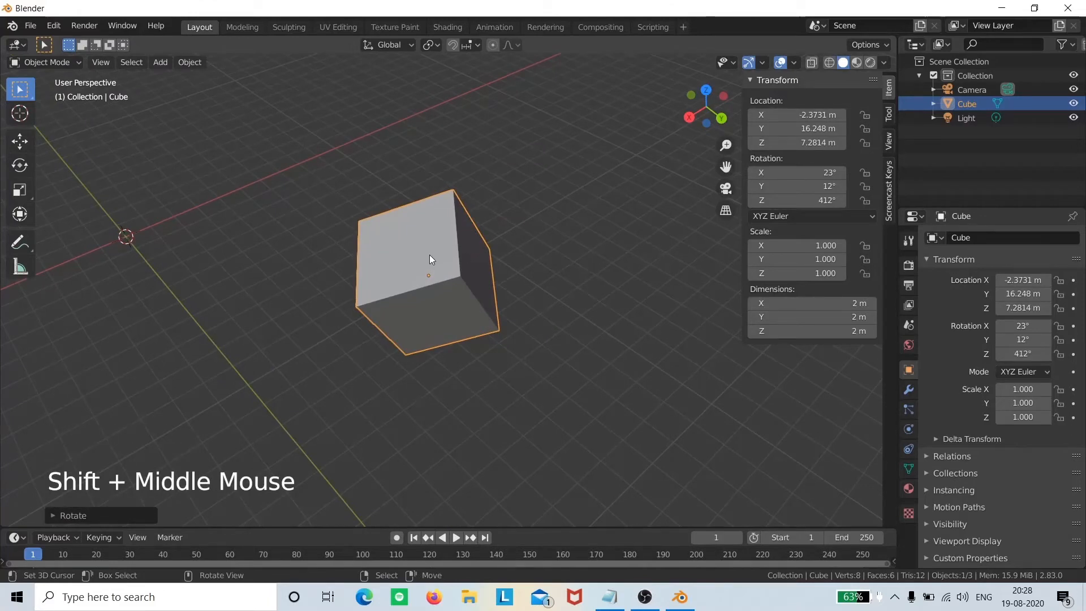
key("s")
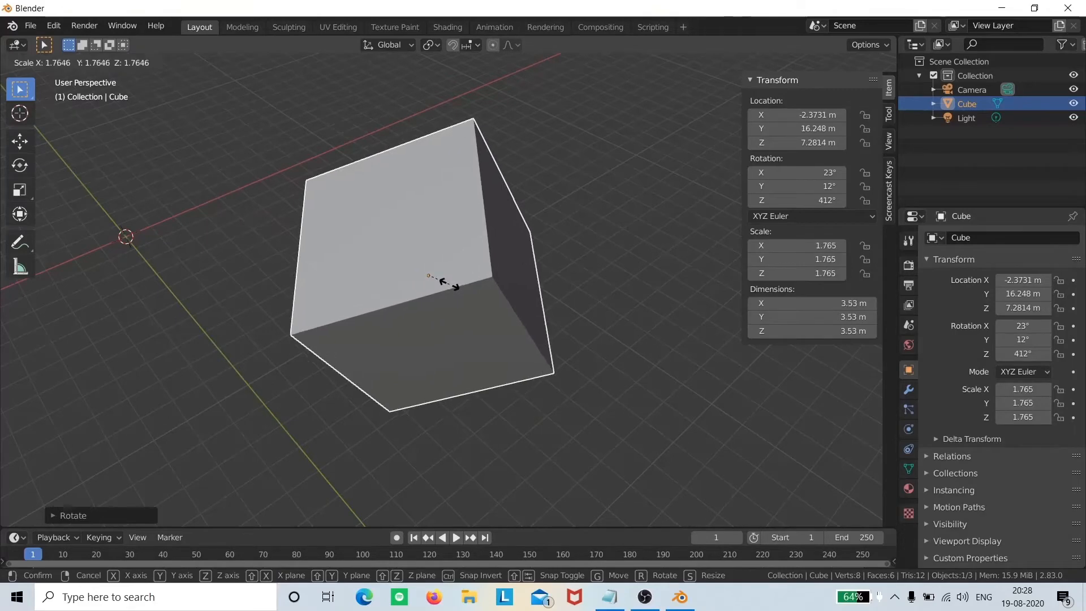
key("x")
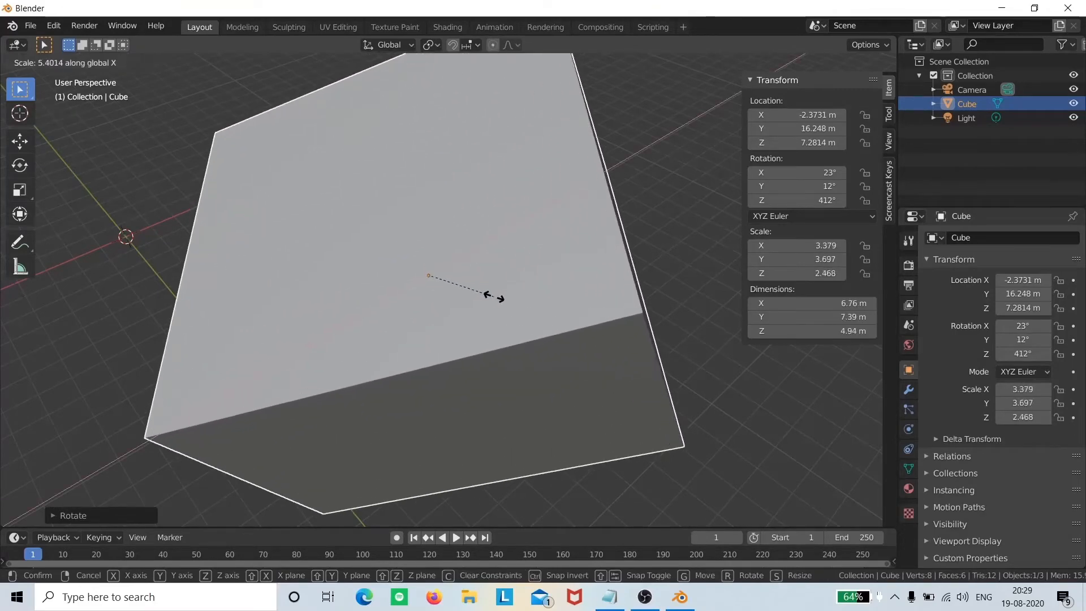
left_click(552, 305)
scroll(553, 300, "down", 4)
scroll(553, 298, "down", 2)
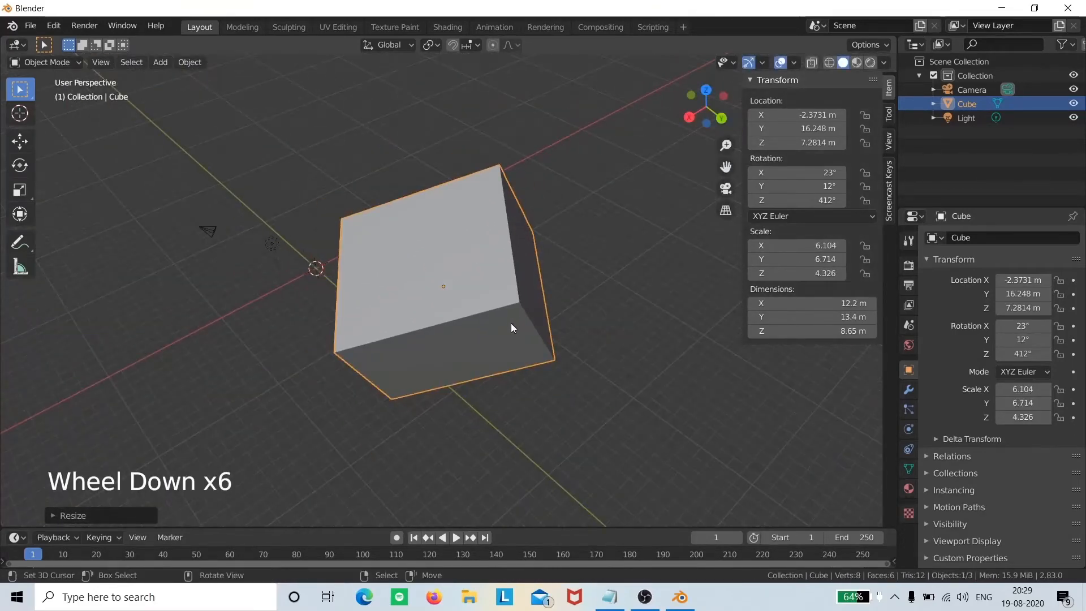
Stretch the cube further along the global X axis to dimensions of about 17.2 × 20 × 10.5 m.
middle_click_drag(511, 324, 554, 314)
key("s")
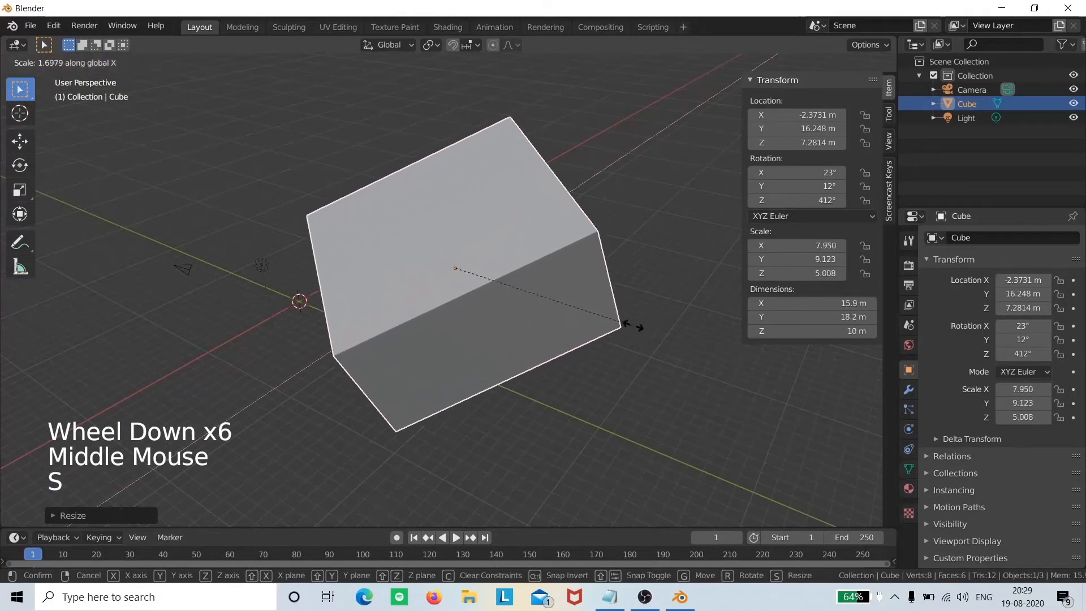
left_click(654, 334)
Scale the cube down uniformly to dimensions of about 4.14 × 4.79 × 2.53 m.
scroll(636, 331, "down", 7)
scroll(590, 338, "up", 5)
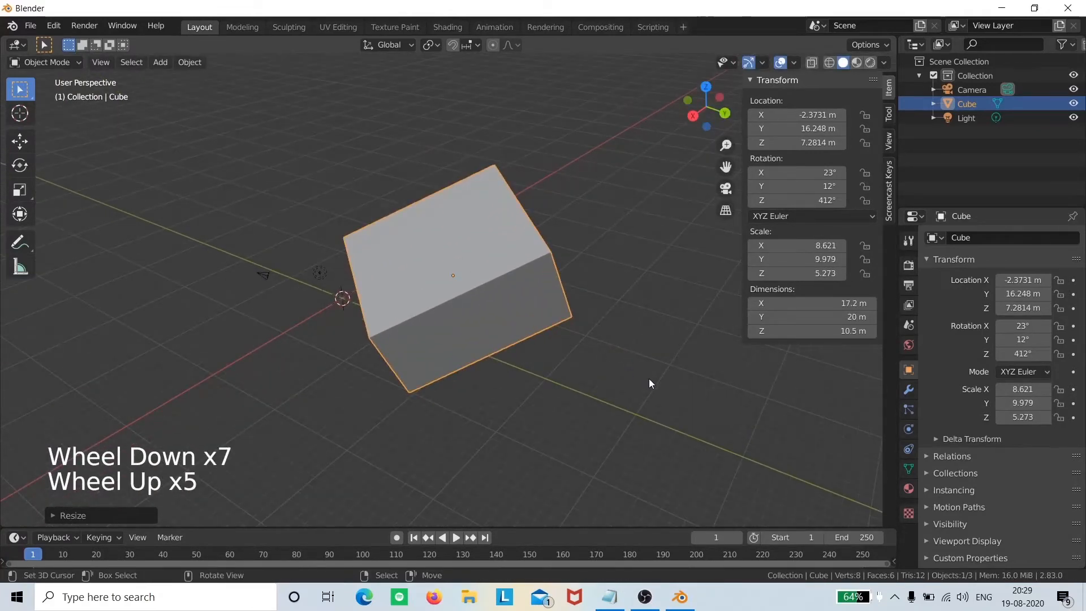
key("s")
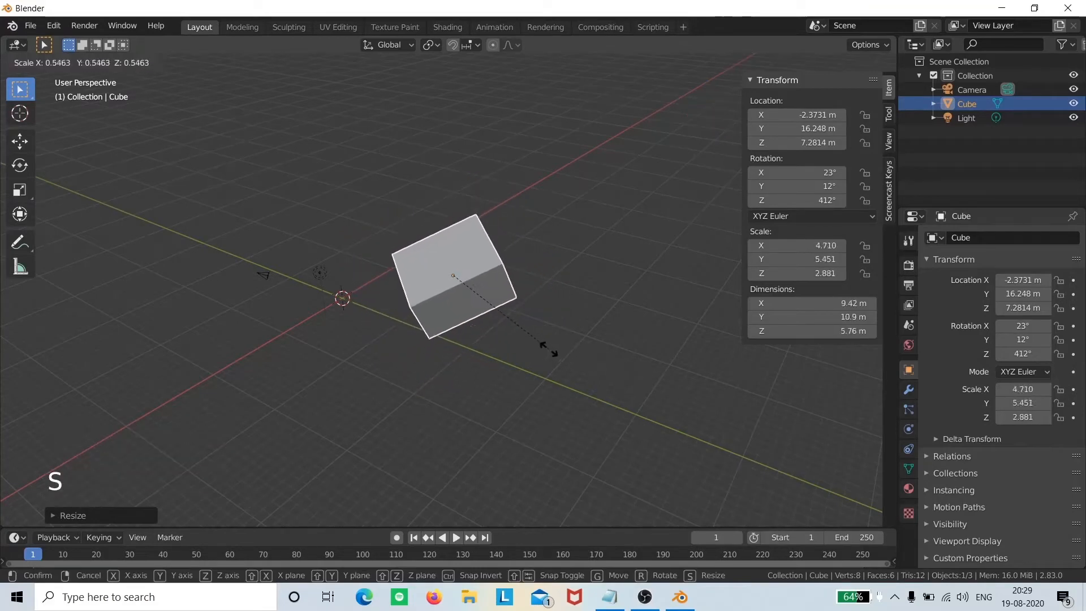
left_click(496, 311)
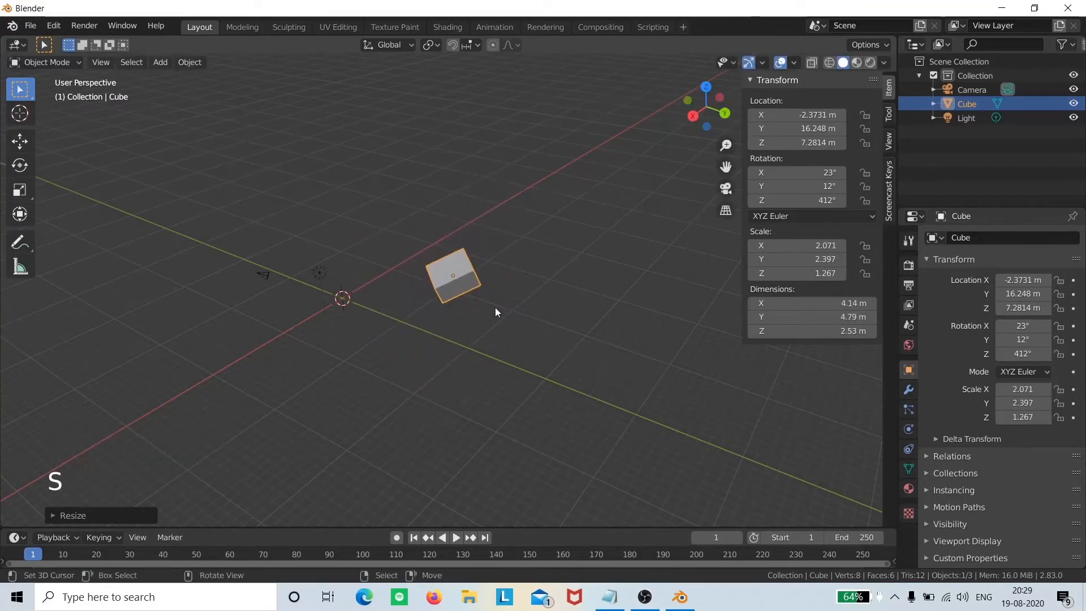
Apply all transforms to the cube.
scroll(553, 300, "up", 4)
middle_click_drag(555, 300, 481, 363, "shift")
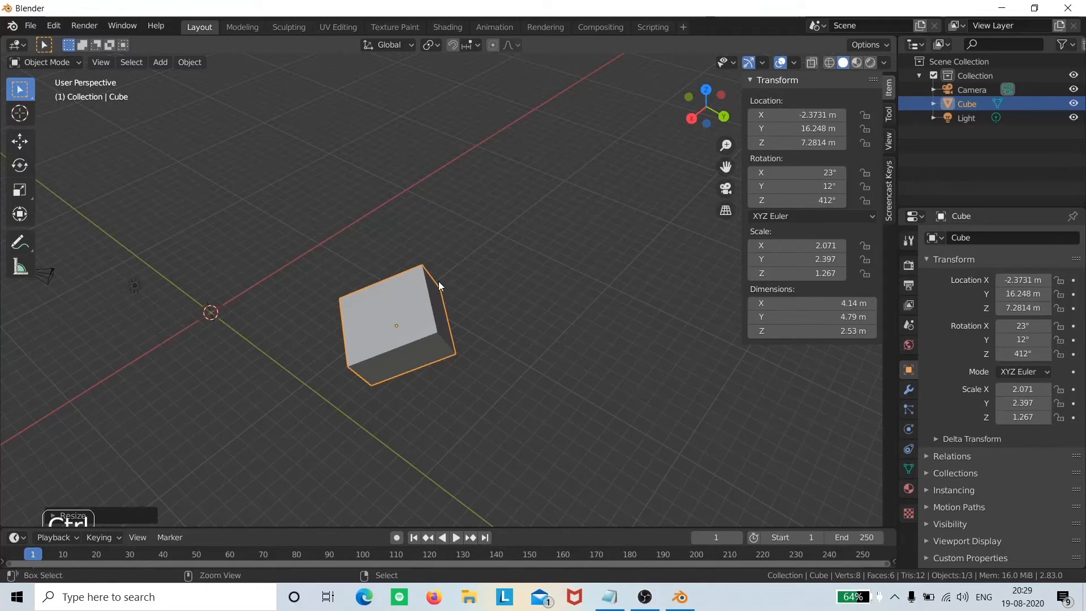
key("ctrl+a")
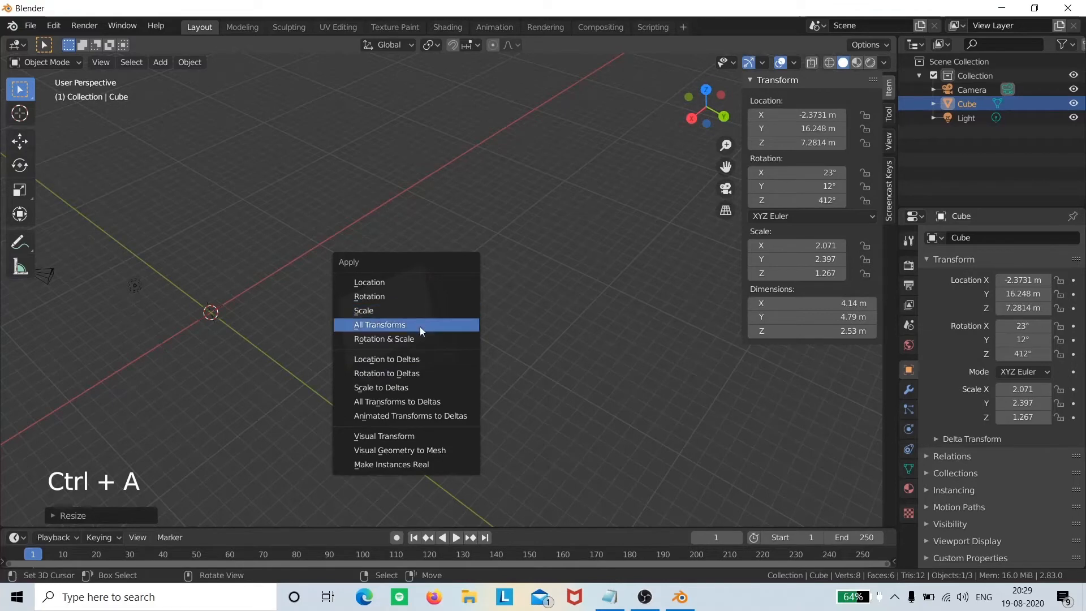
left_click(391, 327)
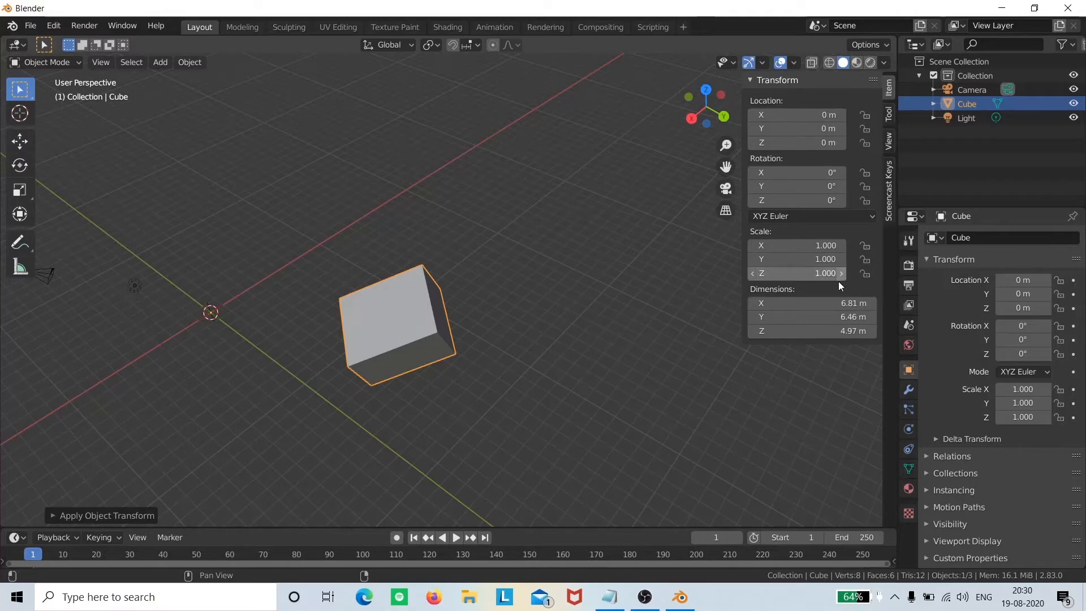
Inspect the cube from the right, back and top preset viewpoints.
middle_click_drag(642, 338, 548, 405)
middle_click_drag(473, 400, 493, 334)
scroll(480, 346, "down", 2)
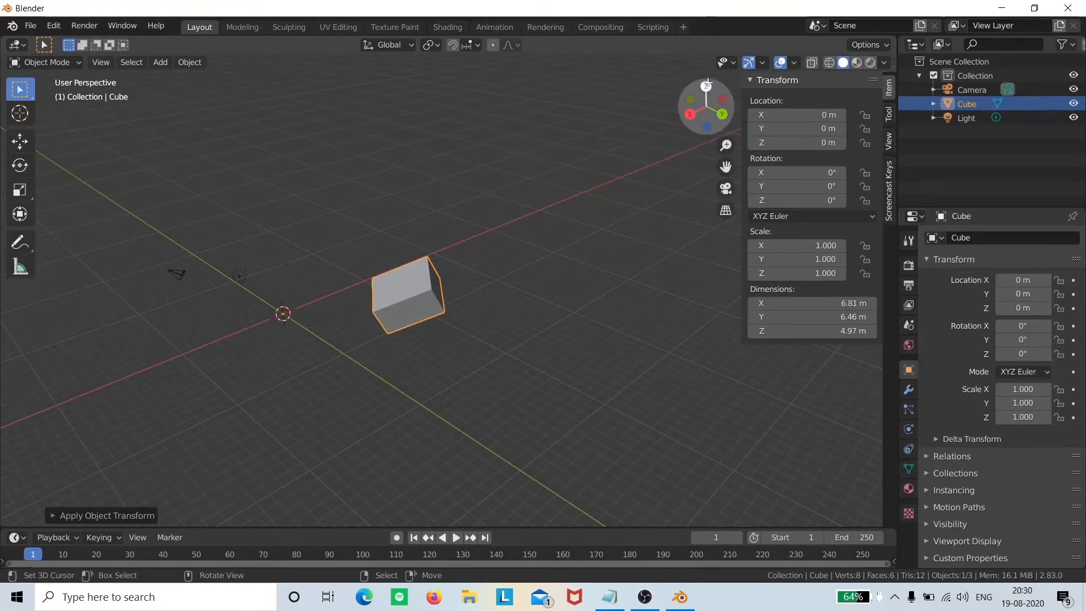
left_click(690, 114)
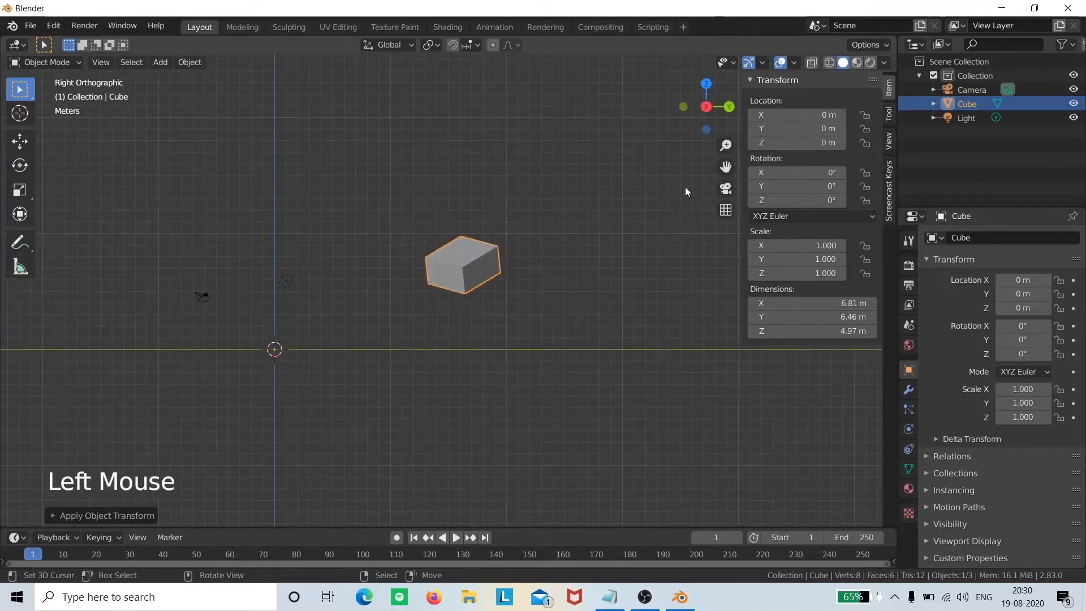
left_click(727, 108)
left_click(707, 84)
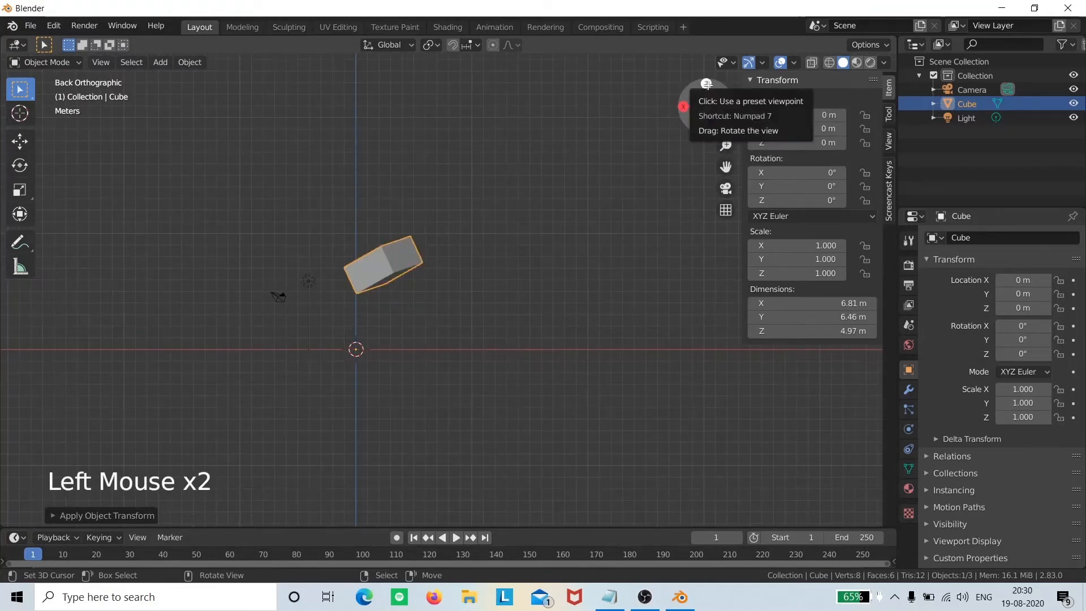
Move the cube freely to a location of about 0.9 m X, -11.7 m Y and -1.84 m Z.
scroll(593, 253, "down", 4)
middle_click_drag(575, 332, 479, 264)
scroll(478, 253, "up", 1)
scroll(478, 253, "down", 5)
scroll(477, 253, "down", 1)
scroll(459, 266, "up", 10)
scroll(538, 275, "down", 4)
scroll(480, 263, "up", 2)
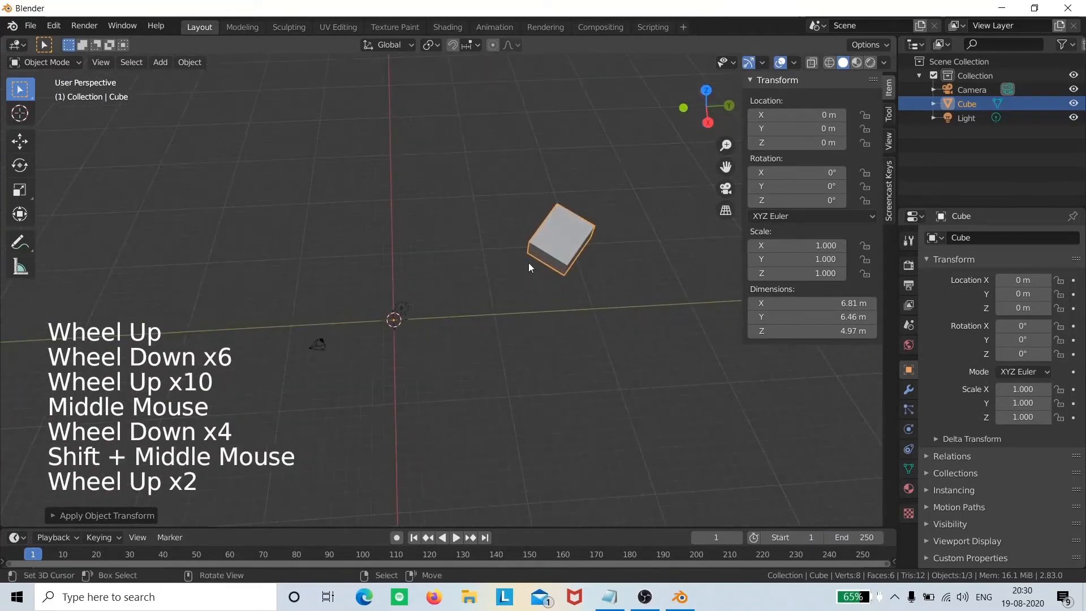
key("g")
Scale the cube down uniformly about its distant origin to a scale of about 0.511.
key("s")
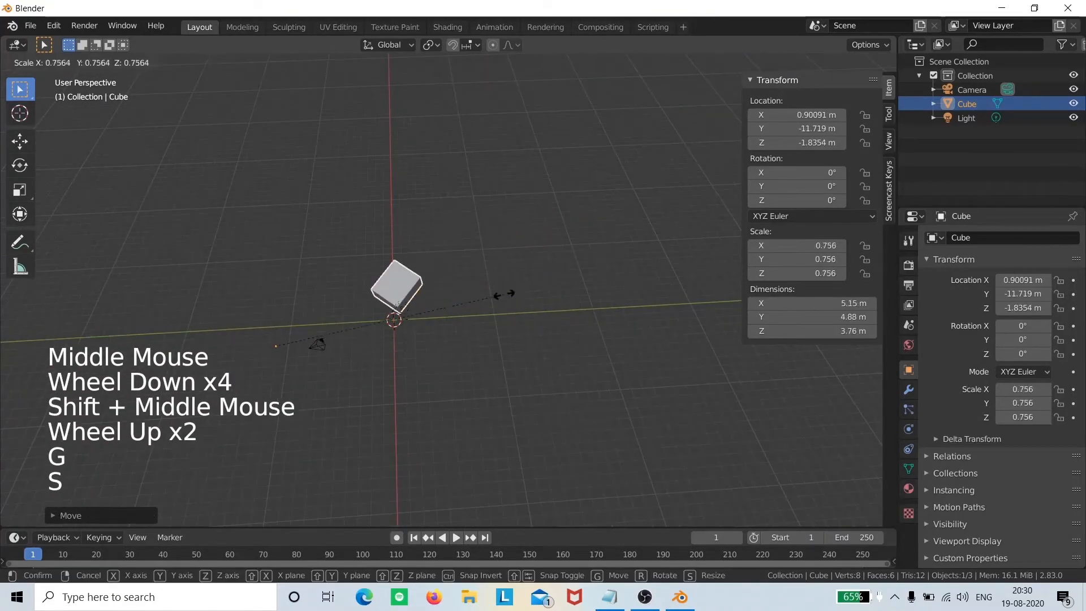
key("s")
scroll(474, 307, "down", 2)
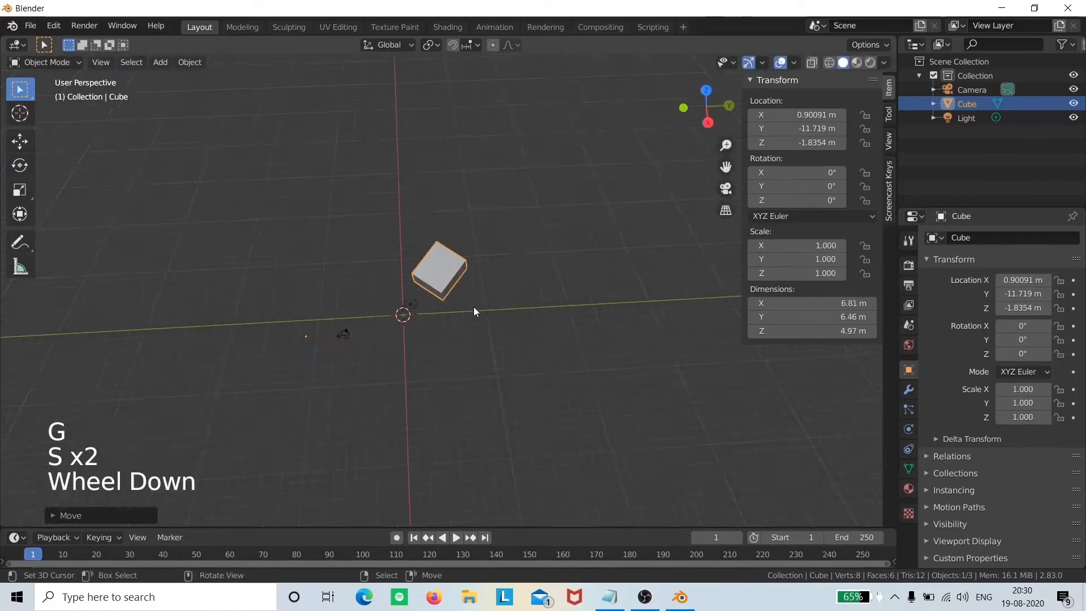
scroll(485, 312, "up", 4)
key("s")
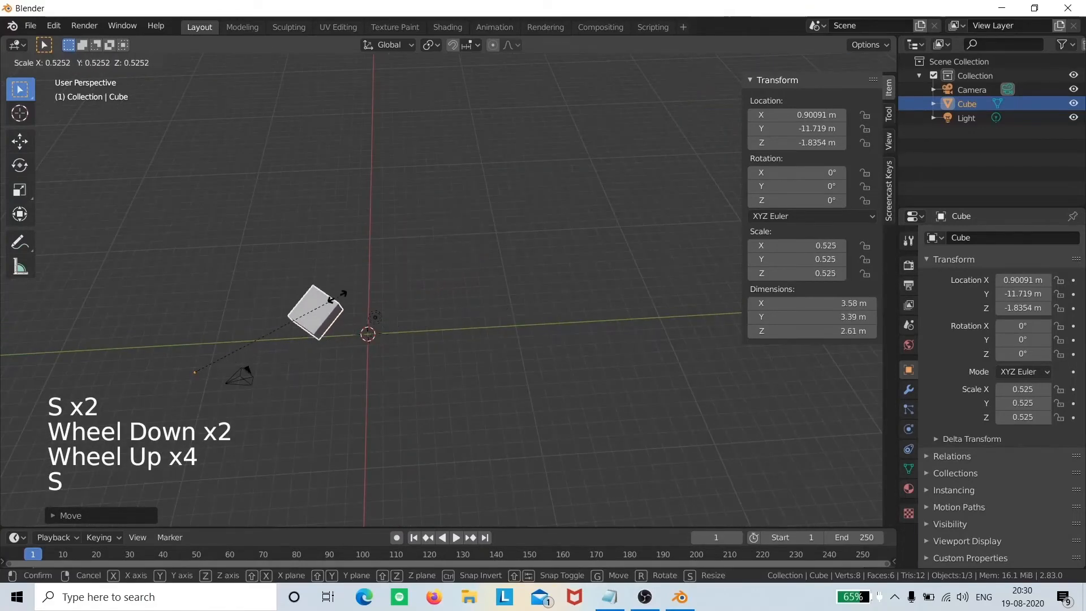
left_click(348, 340)
Set the cube's origin to its geometry.
middle_click_drag(387, 356, 511, 321, "shift")
scroll(602, 267, "up", 4)
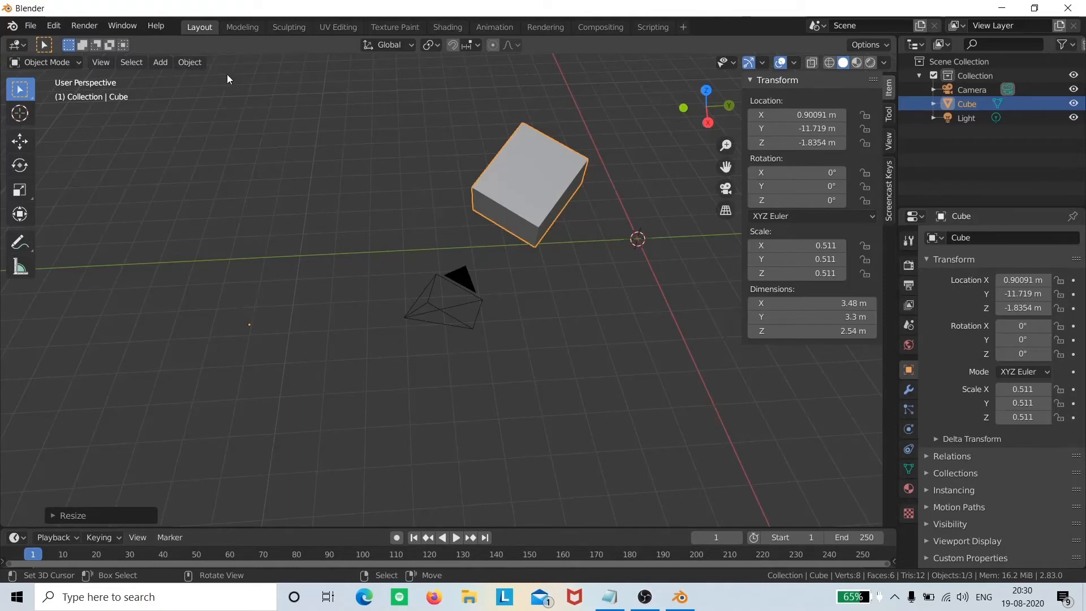
left_click(192, 62)
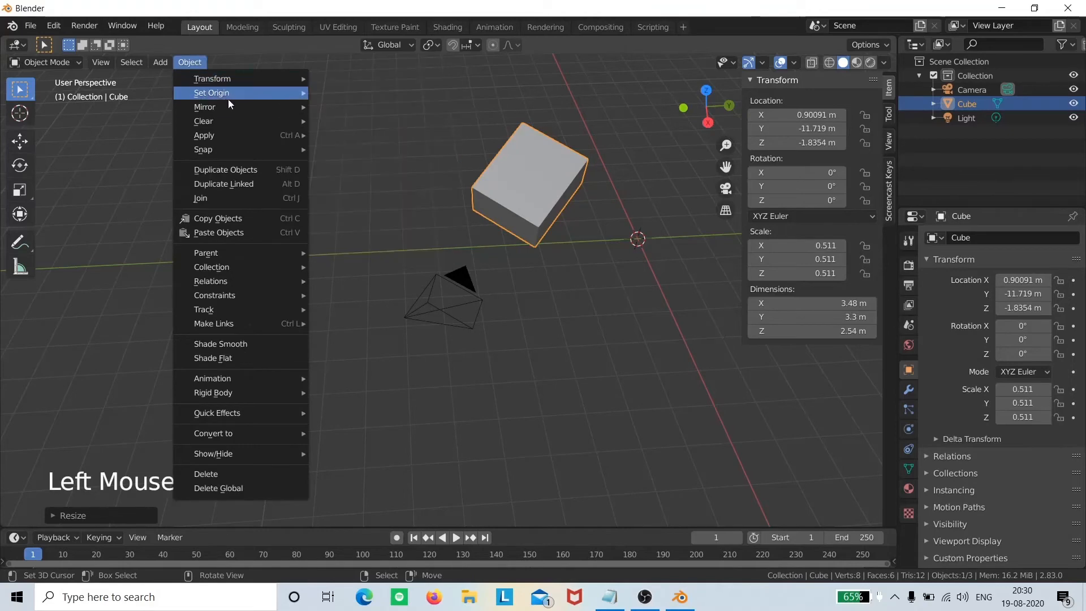
mouse_move(244, 96)
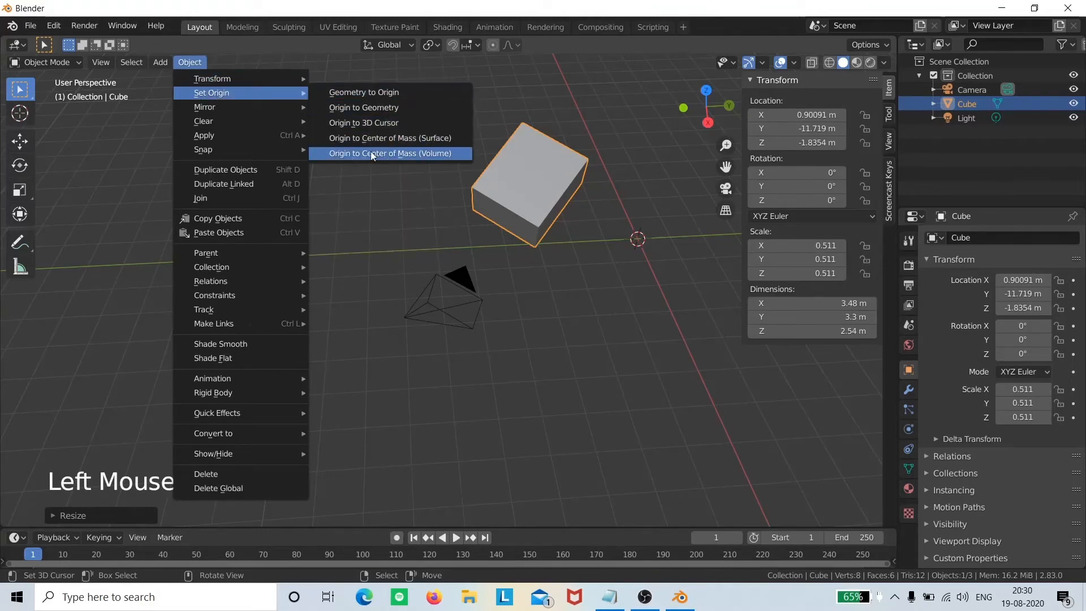
left_click(385, 111)
Frame the view on the selected cube and examine its origin point from several angles.
middle_click_drag(518, 228, 523, 291)
scroll(508, 266, "up", 2)
scroll(508, 178, "down", 1)
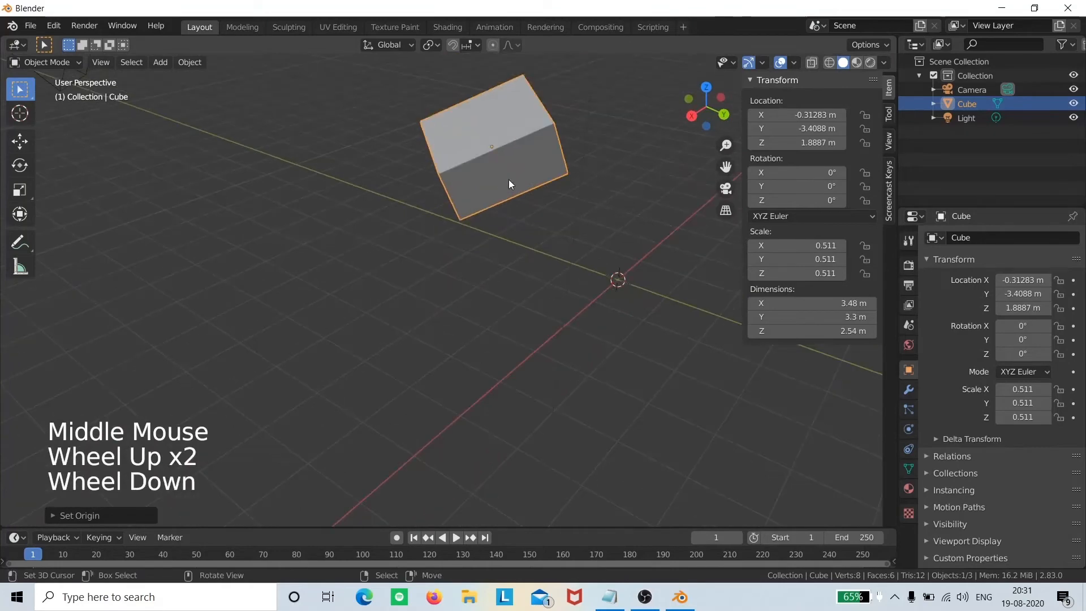
middle_click_drag(508, 179, 537, 216, "shift")
scroll(500, 223, "down", 1)
key("KP_Decimal")
scroll(500, 222, "down", 4)
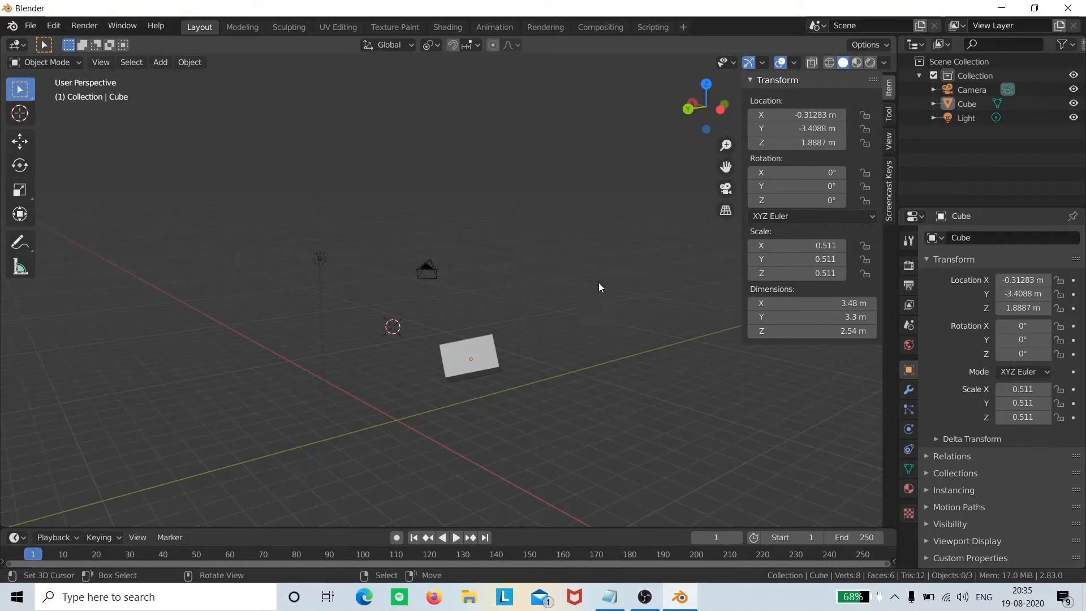
middle_click_drag(573, 349, 620, 369)
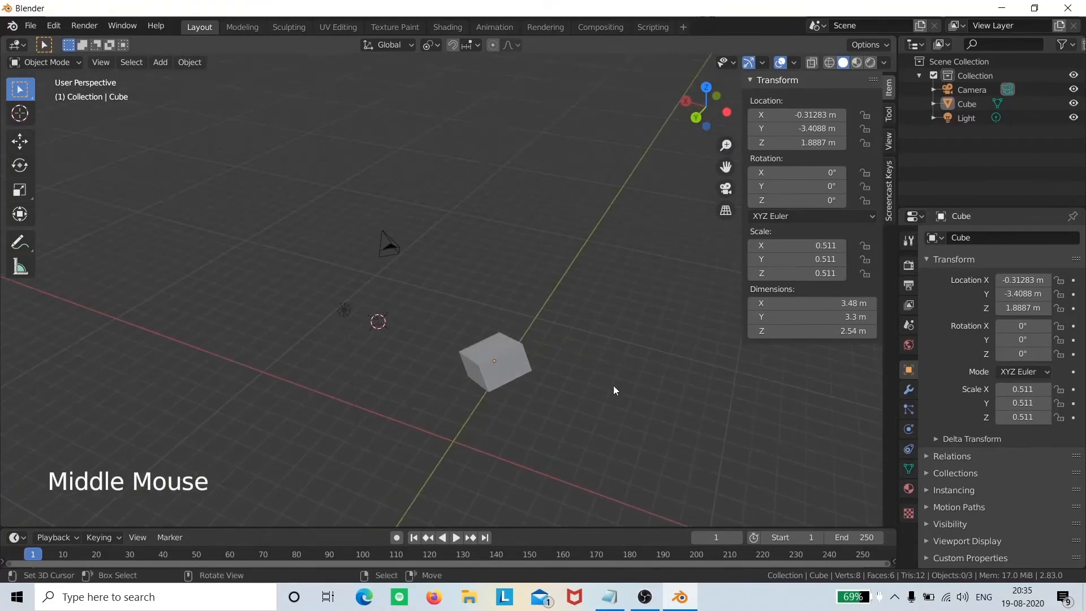
Switch to the Notepad practice note, read the cube's target location, rotation, scale and view, and return to Blender.
left_click(617, 601)
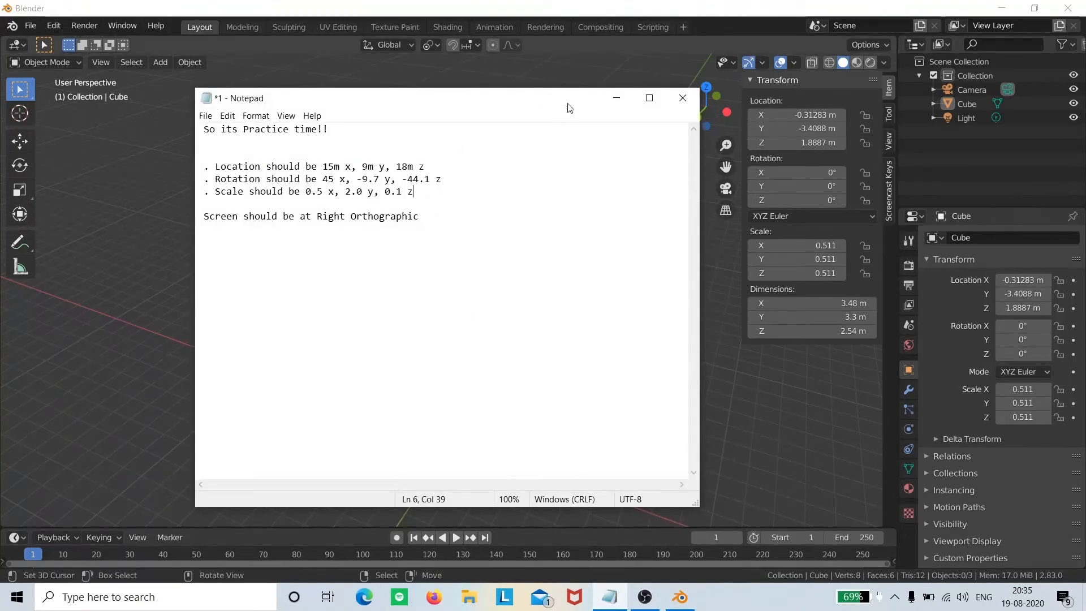
left_click(616, 98)
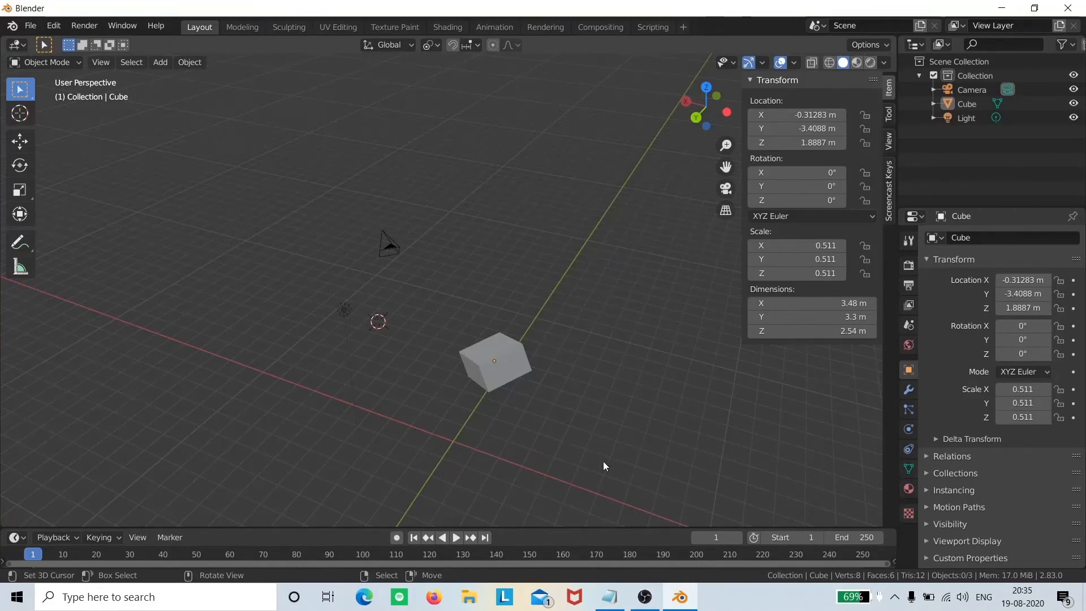
middle_click_drag(495, 408, 575, 513)
left_click(609, 597)
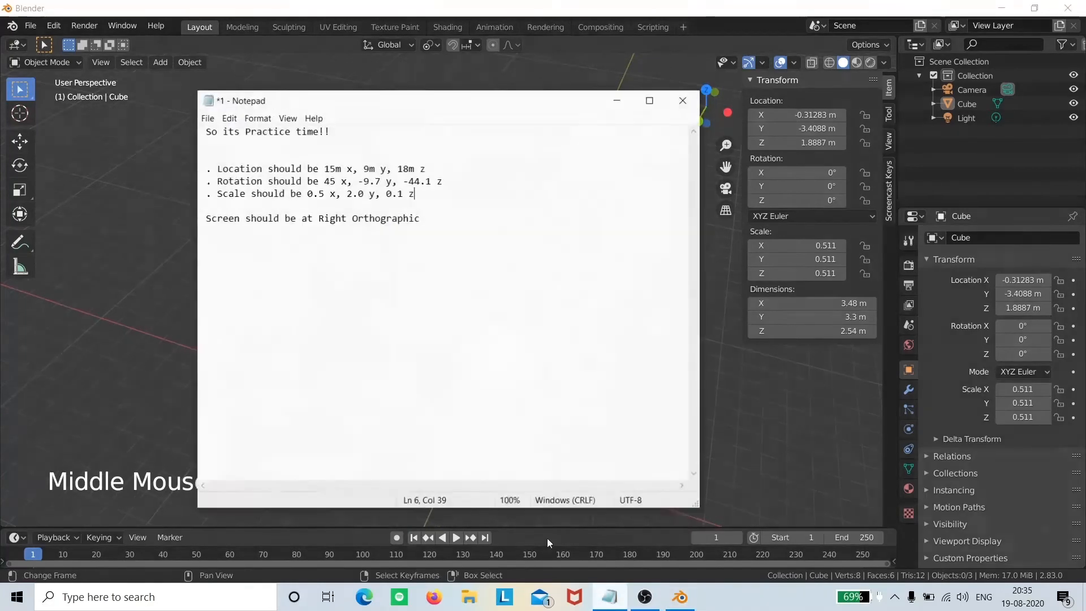
left_click_drag(463, 106, 340, 116)
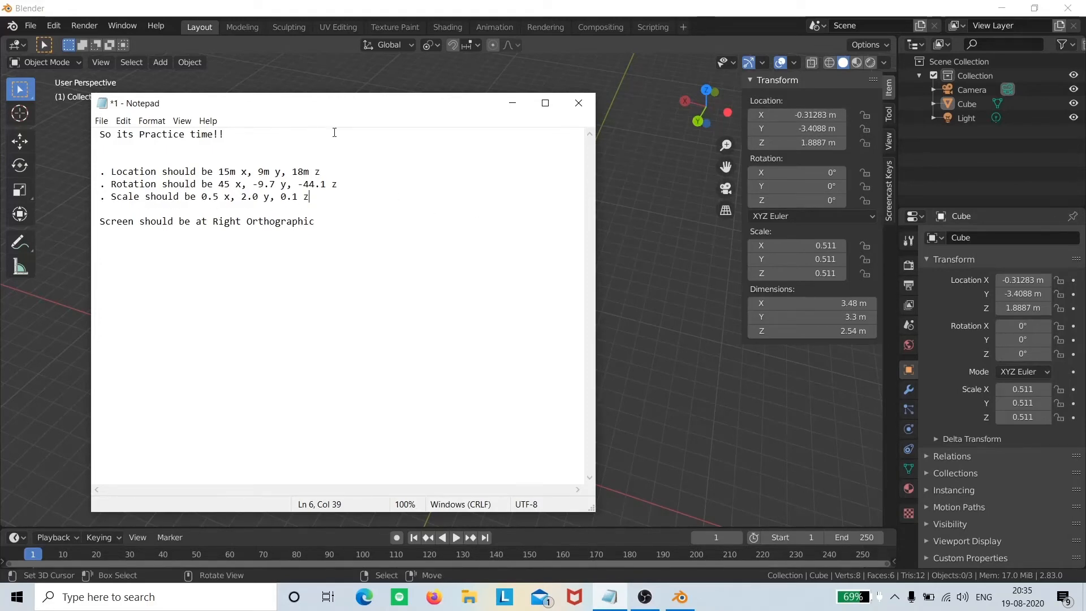
left_click_drag(381, 110, 410, 143)
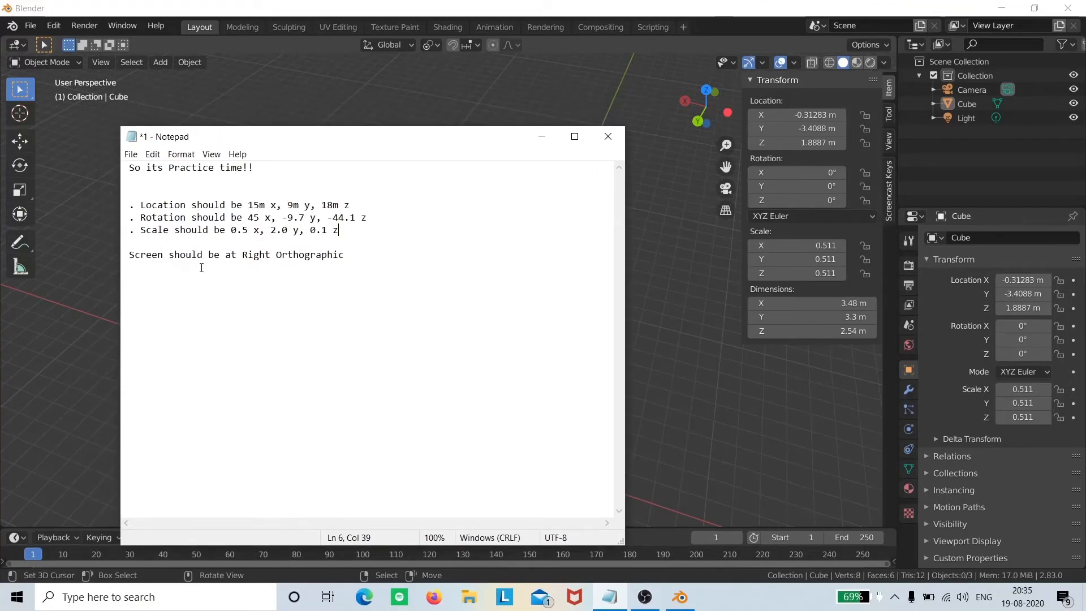
left_click(549, 140)
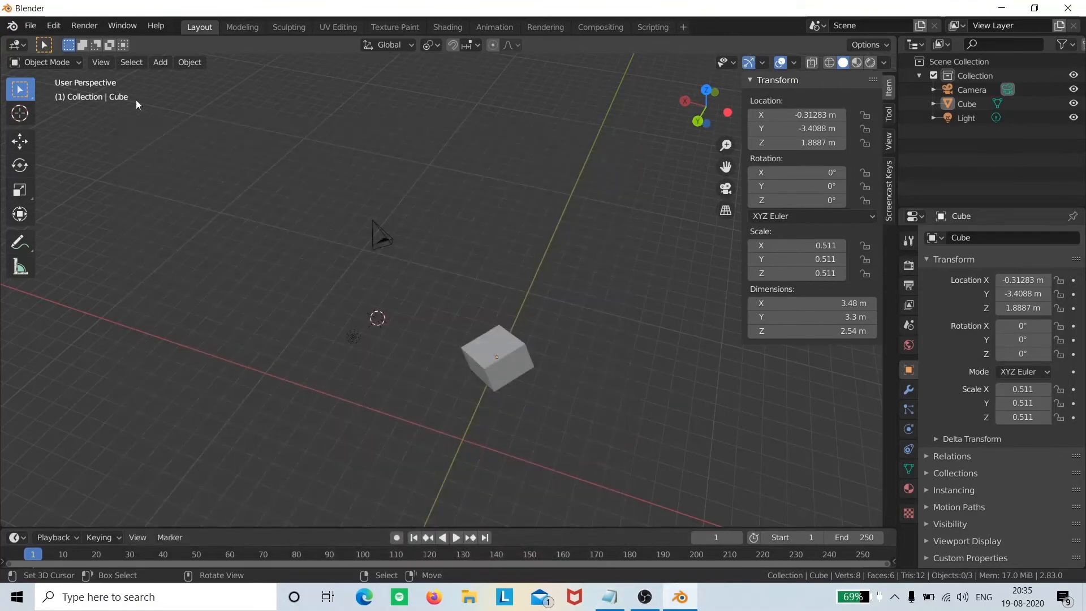
View the scene in left and top orthographic, and return to a perspective angle.
left_click(727, 113)
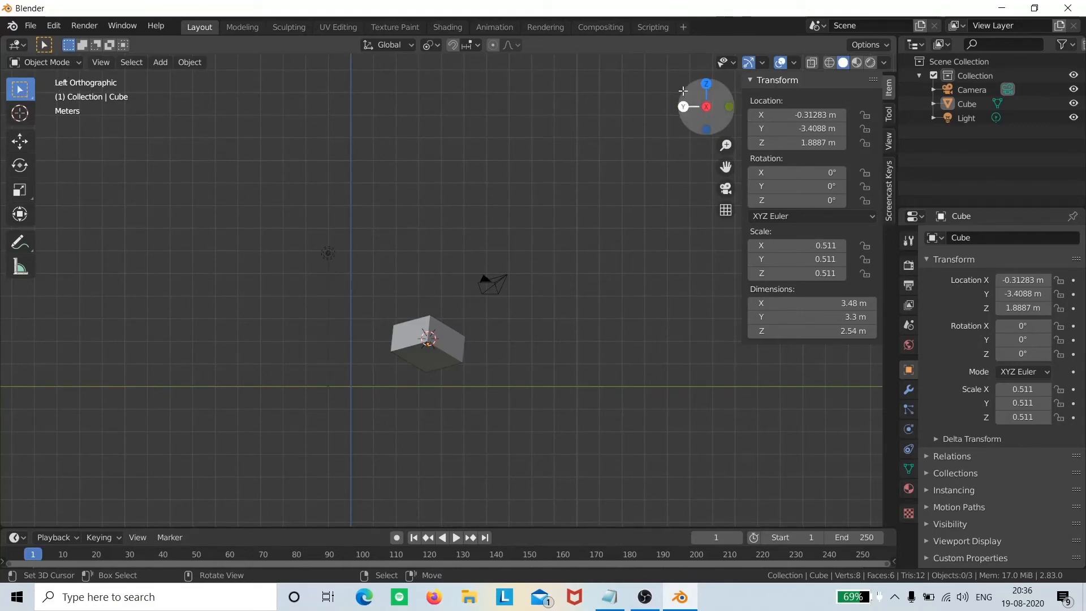
left_click(706, 84)
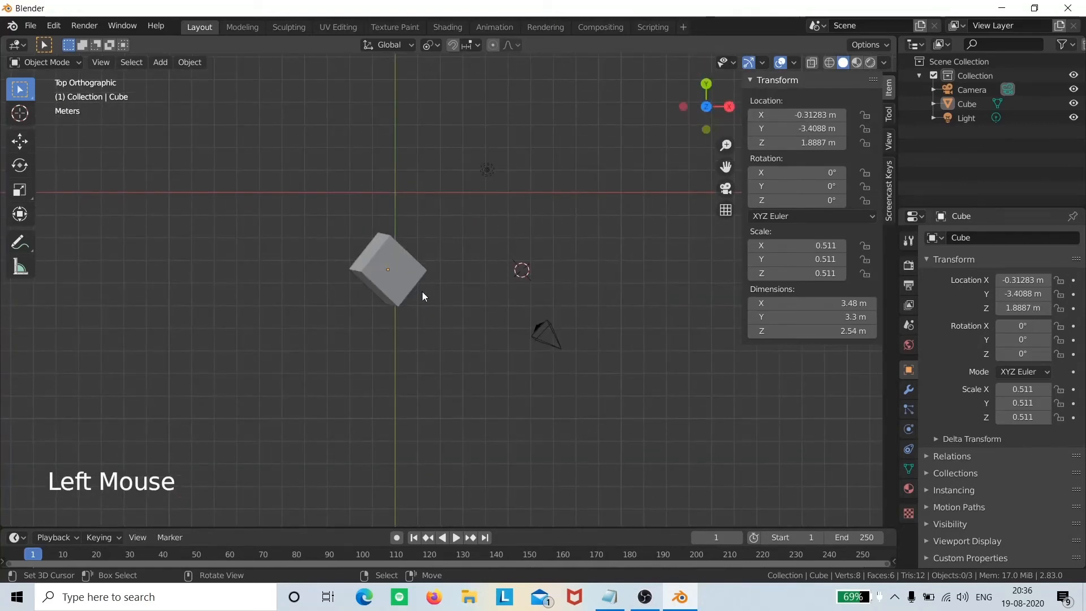
middle_click_drag(422, 290, 476, 362)
Bring up the Notepad practice note again, restore the Blender window from full screen and narrow it to make room.
left_click(610, 597)
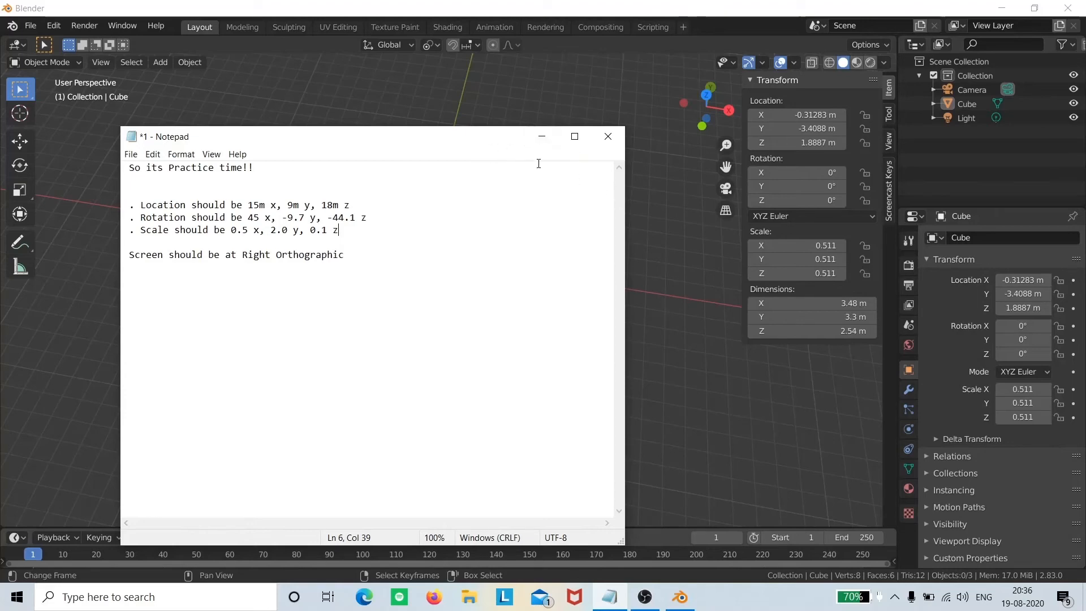
left_click_drag(481, 148, 572, 113)
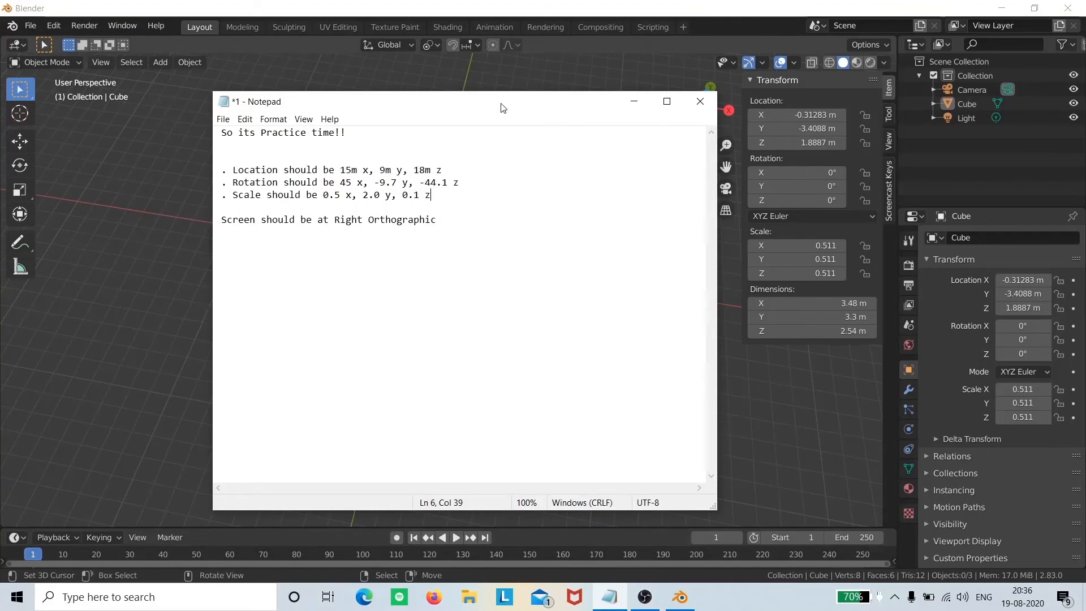
left_click_drag(499, 105, 639, 119)
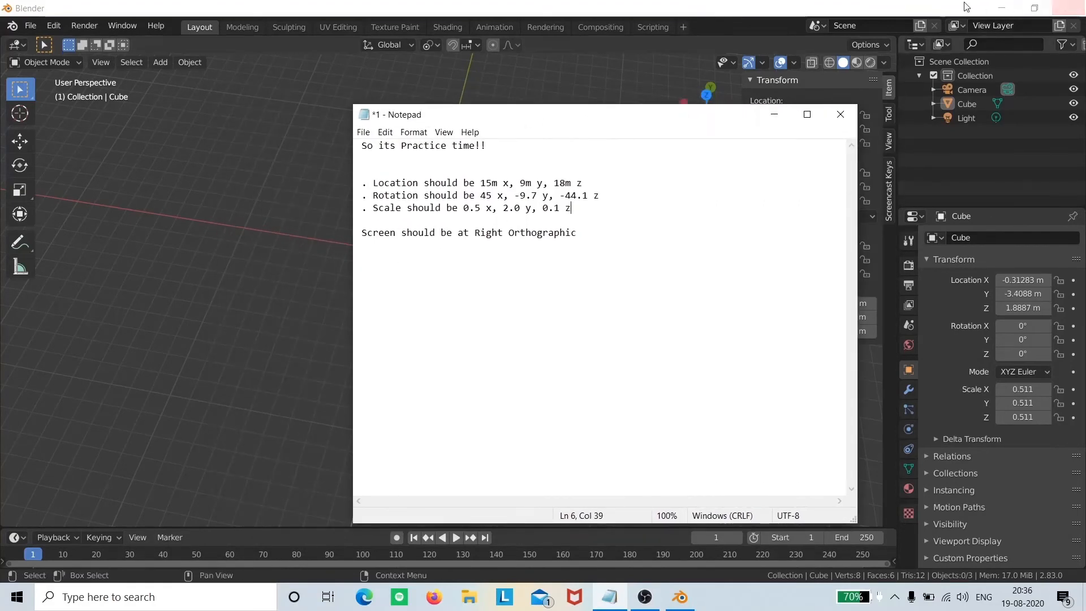
left_click(1035, 7)
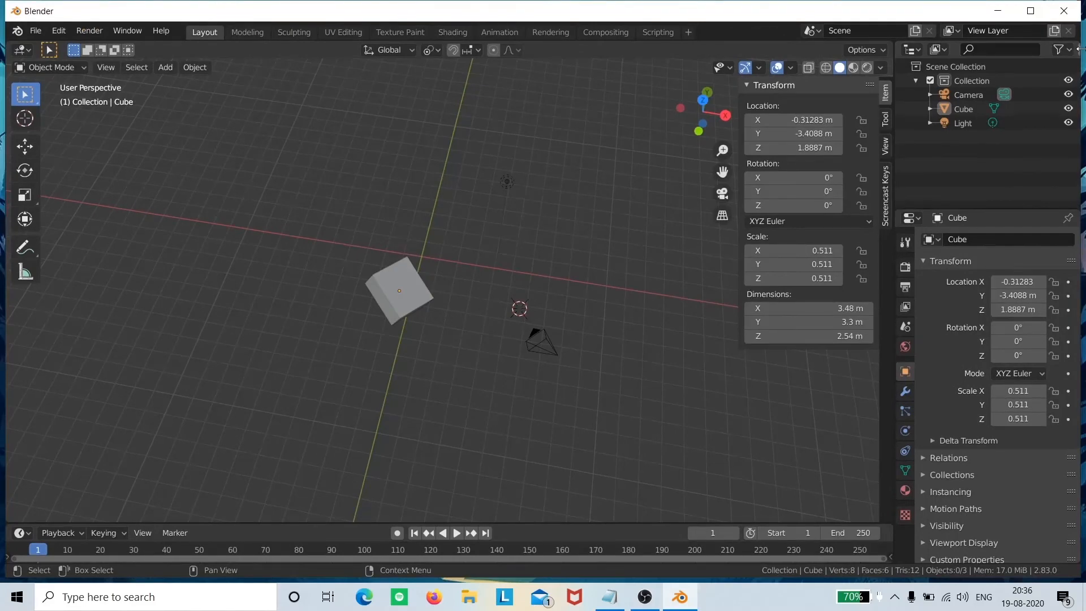
left_click_drag(1080, 51, 648, 56)
Place the Notepad window in the free space beside Blender, making it narrower and taller.
left_click_drag(727, 116, 962, 109)
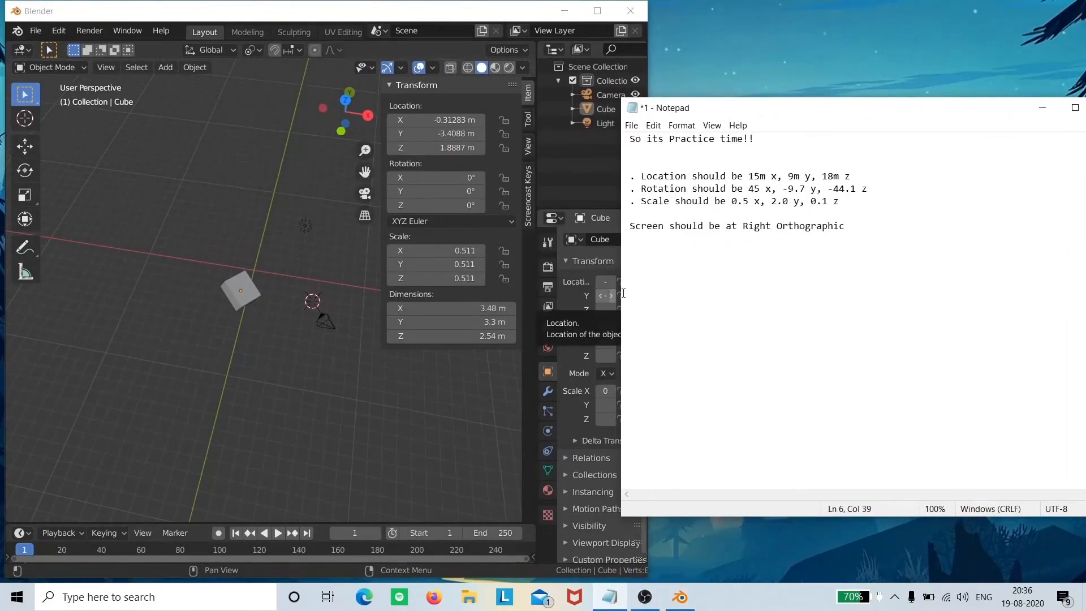
left_click_drag(619, 292, 764, 298)
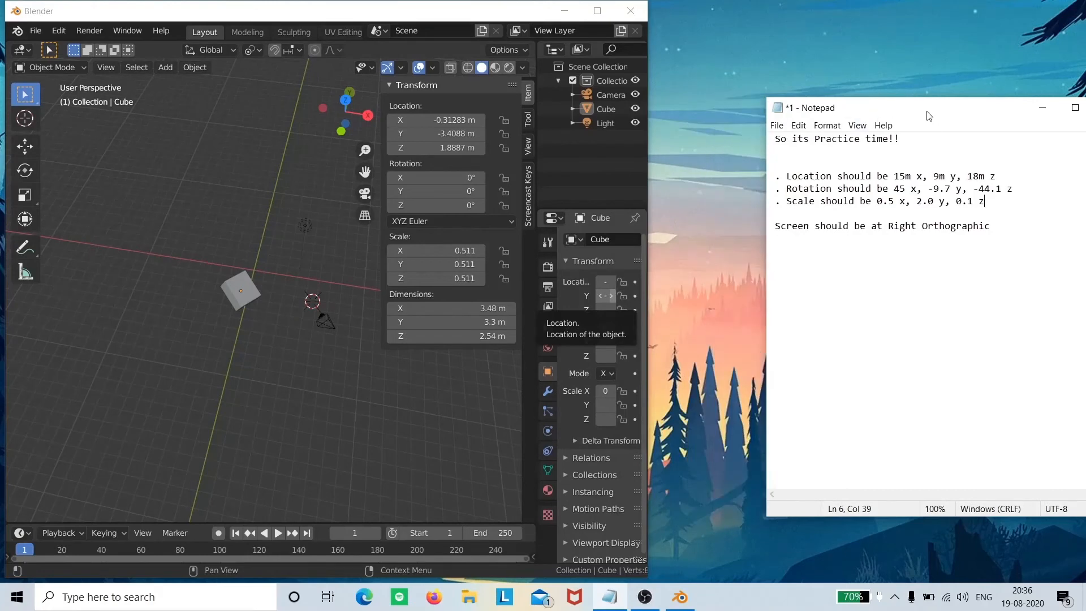
left_click_drag(928, 113, 855, 43)
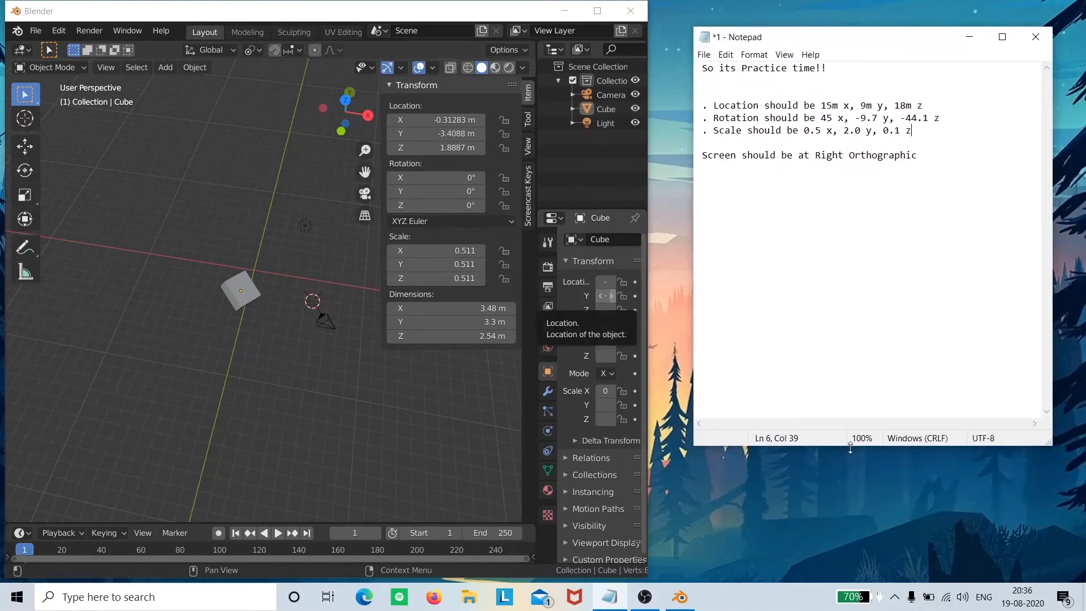
left_click_drag(851, 448, 850, 558)
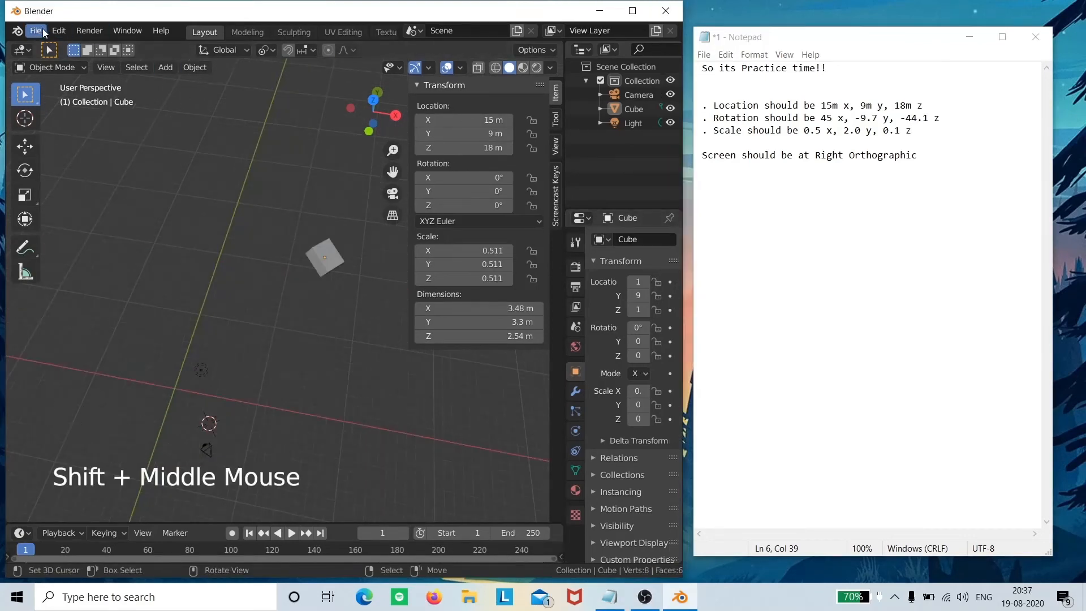
Start a new file from the default scene without saving the changes to the current one.
left_click(38, 31)
mouse_move(113, 45)
left_click(223, 45)
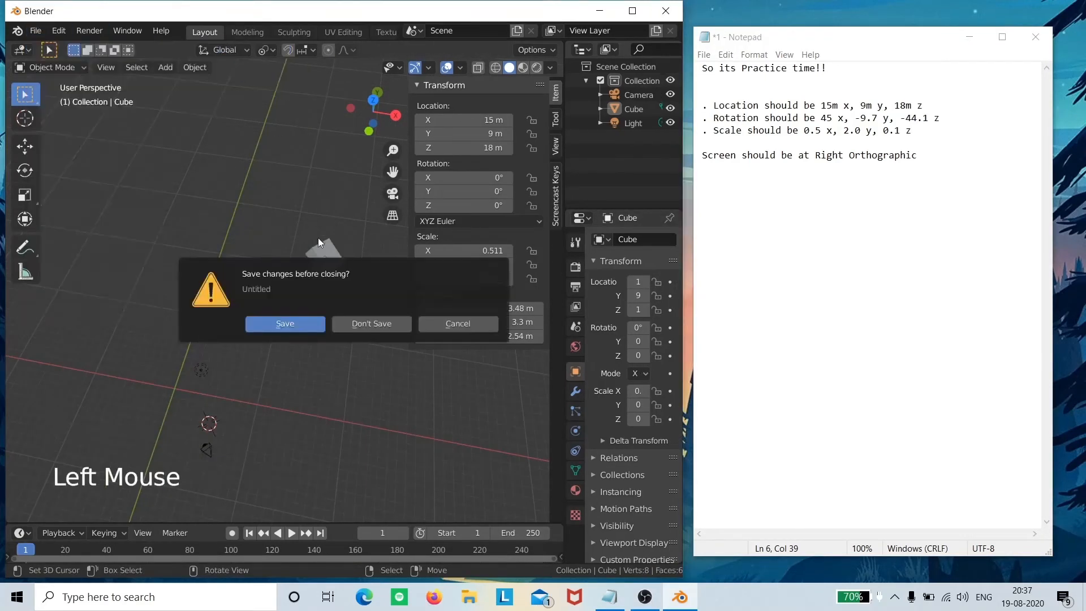
left_click(362, 323)
middle_click_drag(249, 350, 351, 262)
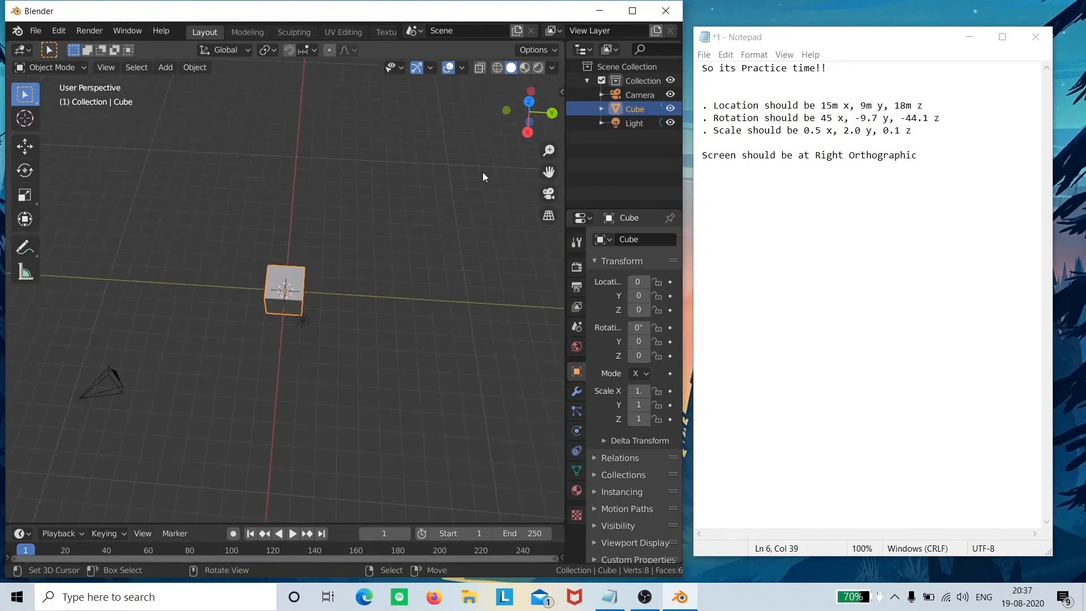
Show the default cube's transform values and set its X location to 15 m.
key("n")
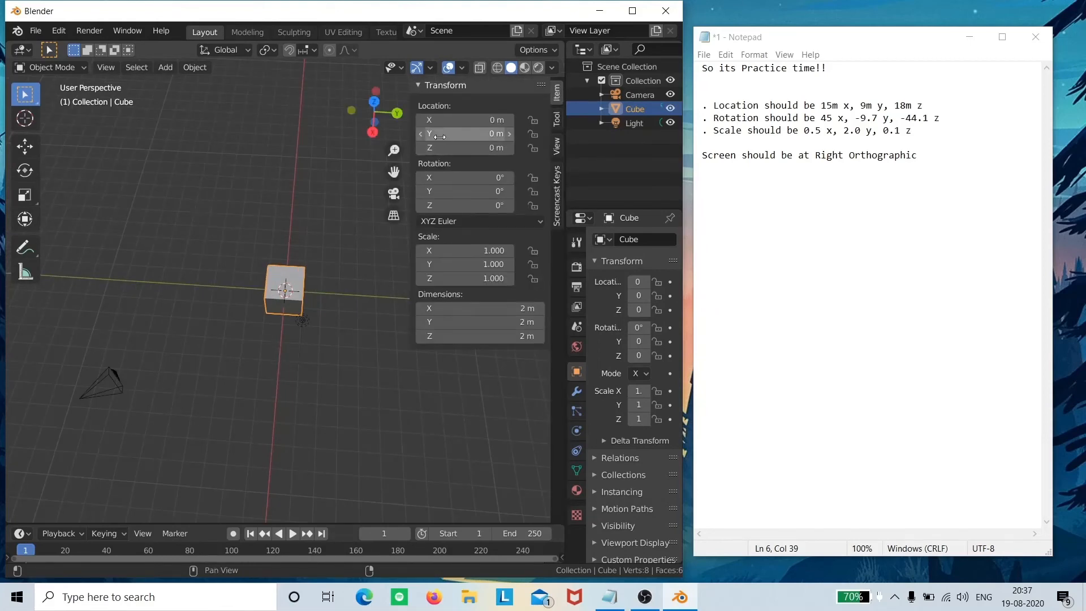
left_click(452, 120)
type("1")
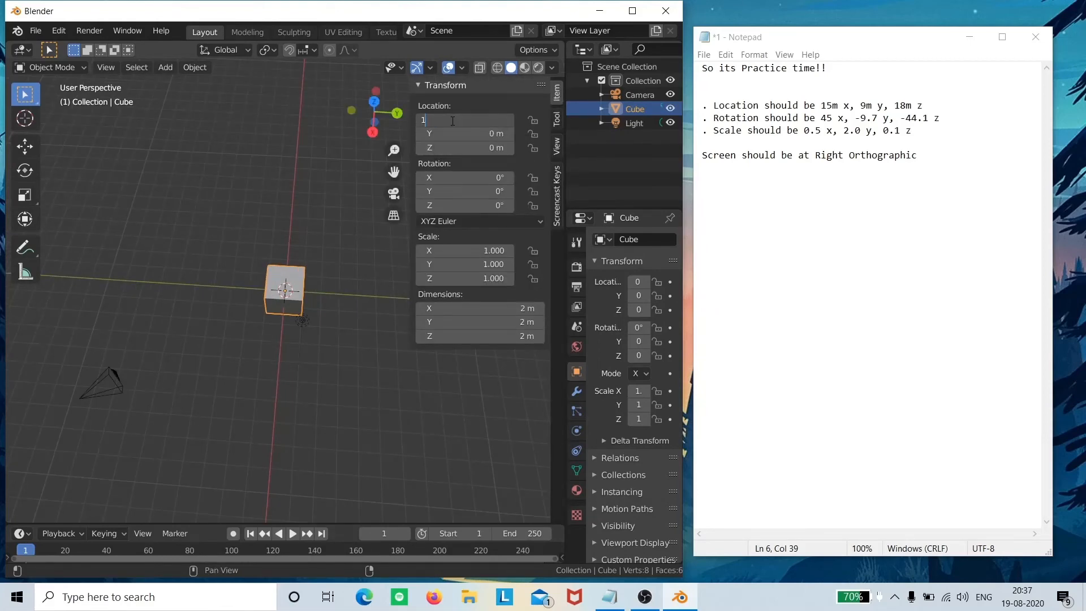
type("5")
key("Return")
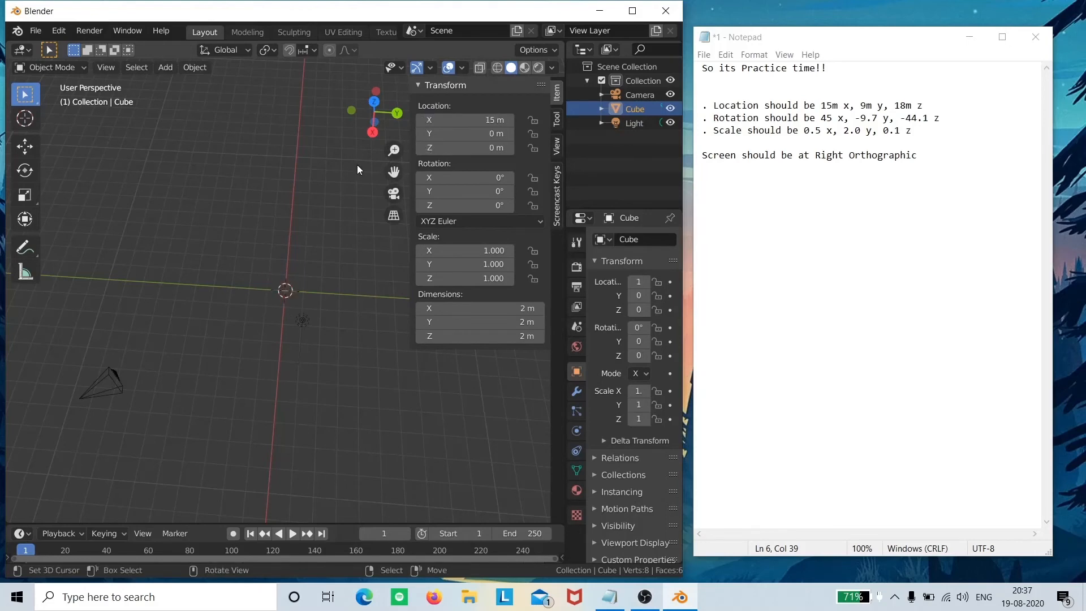
Set the cube's Y location to 9 m.
scroll(331, 184, "down", 3)
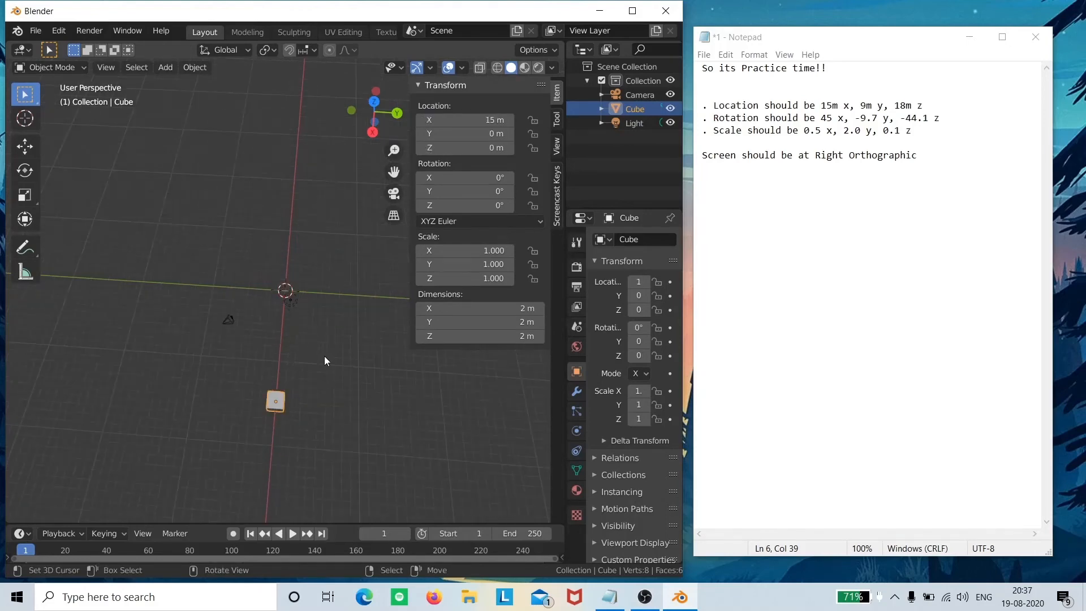
middle_click_drag(324, 356, 310, 323, "shift")
left_click(484, 128)
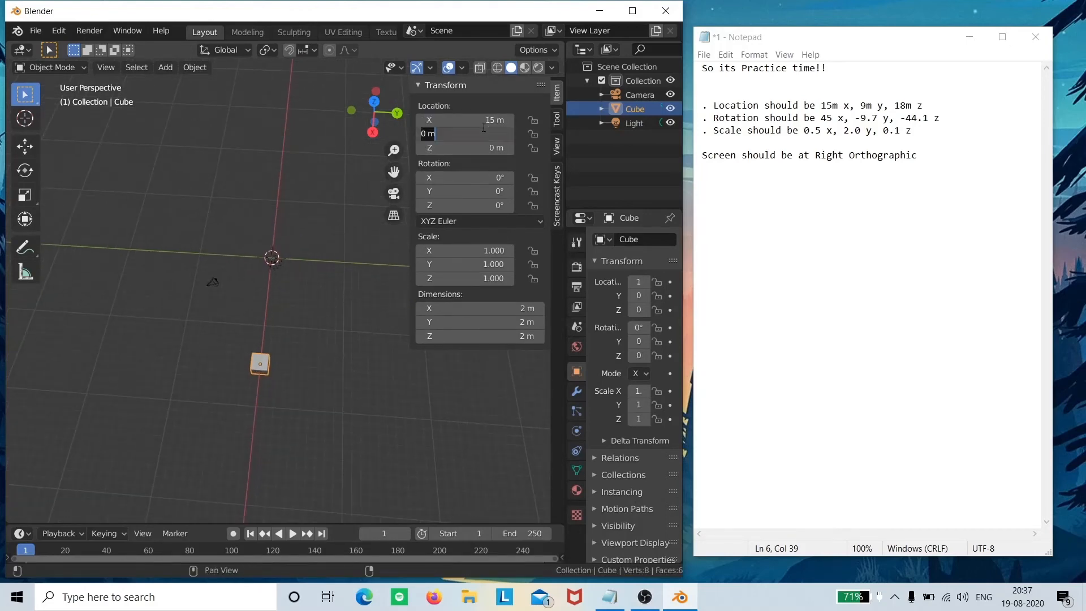
type("9")
key("Return")
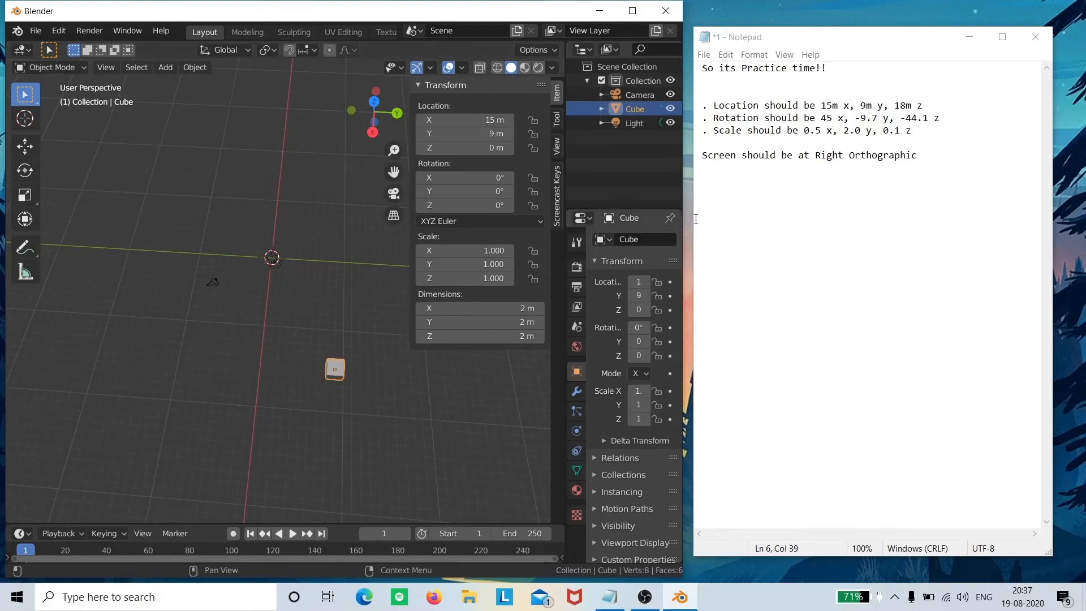
Move the cube up along the Z axis and set its Z location to exactly 18 m.
middle_click_drag(276, 313, 252, 302, "shift")
scroll(253, 303, "up", 1)
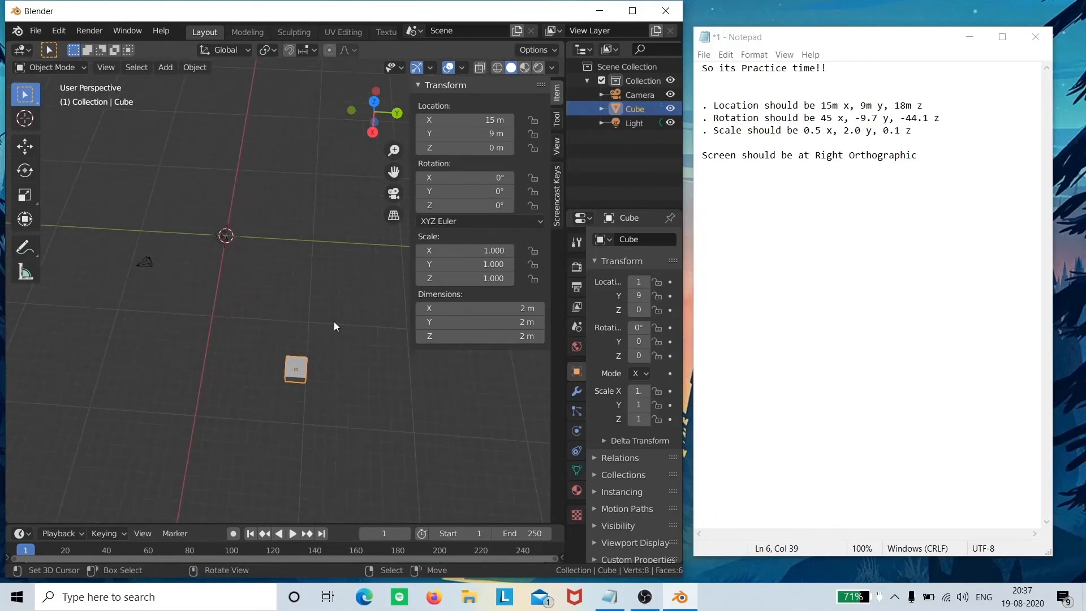
middle_click_drag(334, 326, 326, 319)
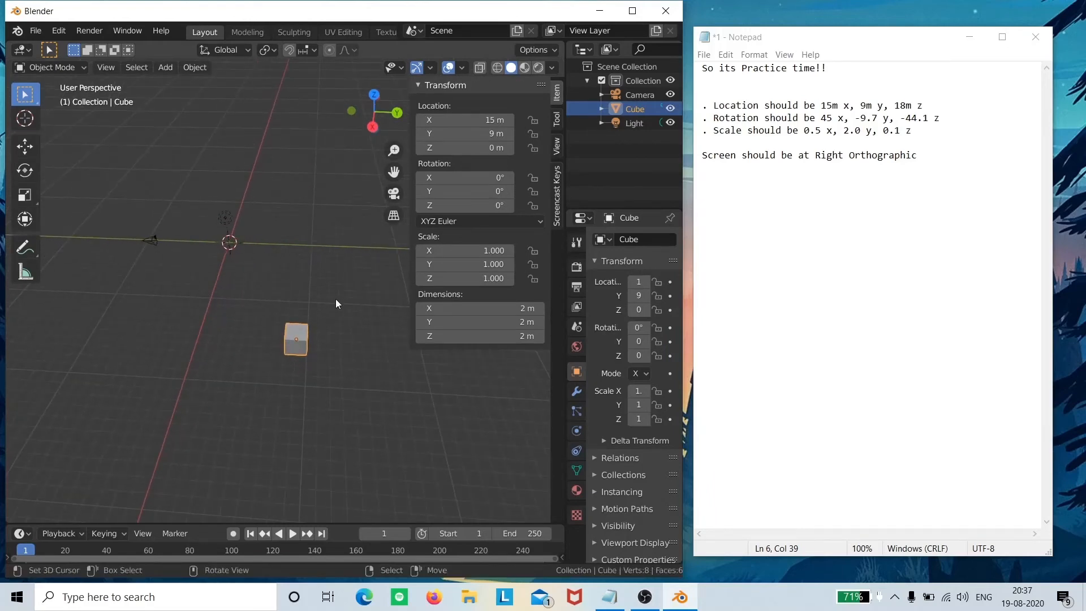
key("g")
key("z")
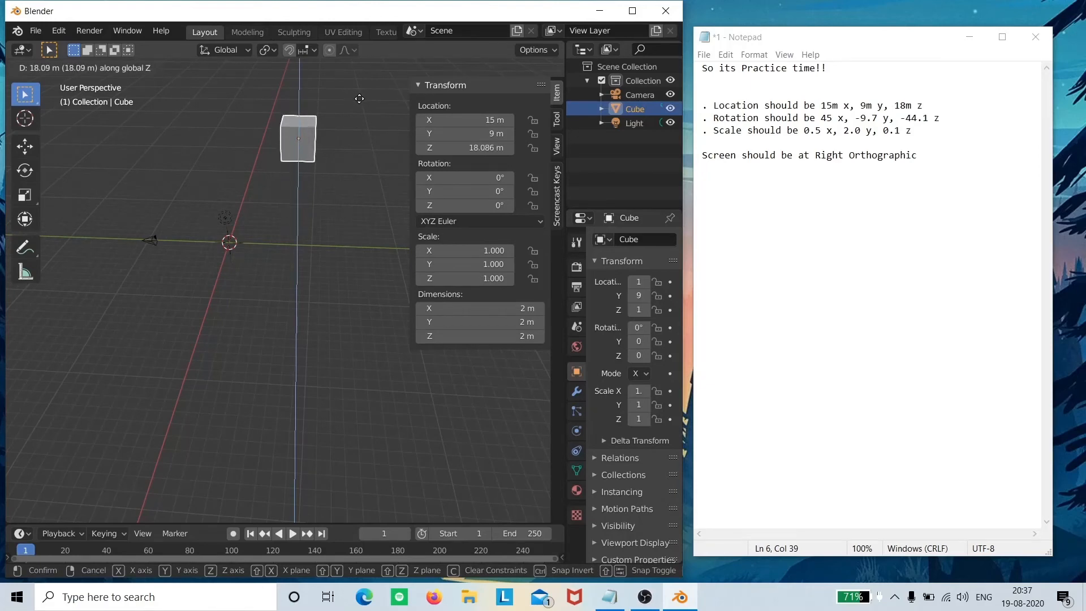
left_click(360, 100)
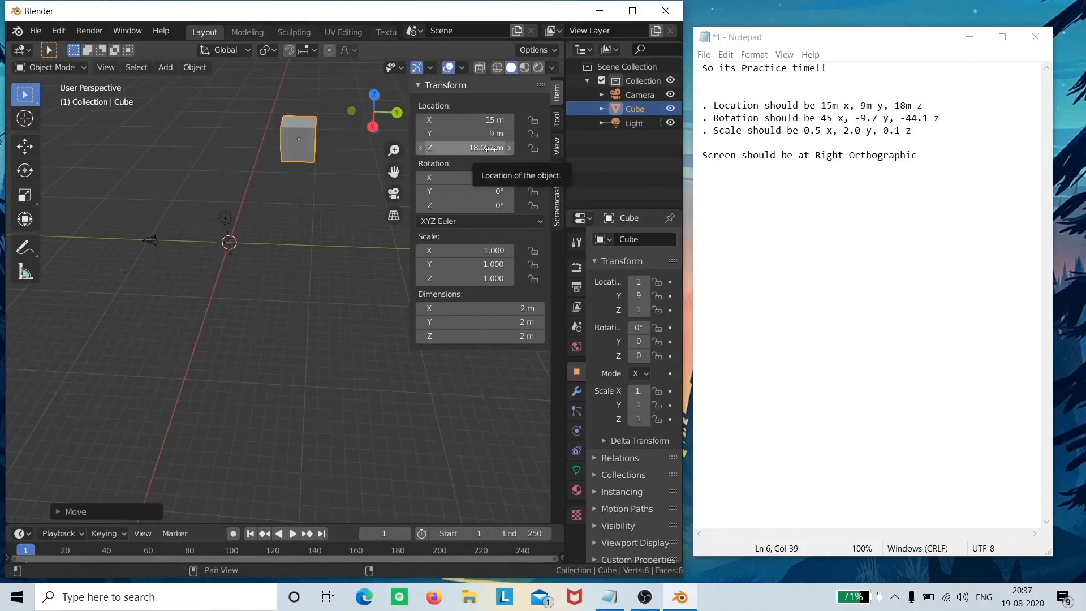
left_click(490, 148)
left_click(491, 150)
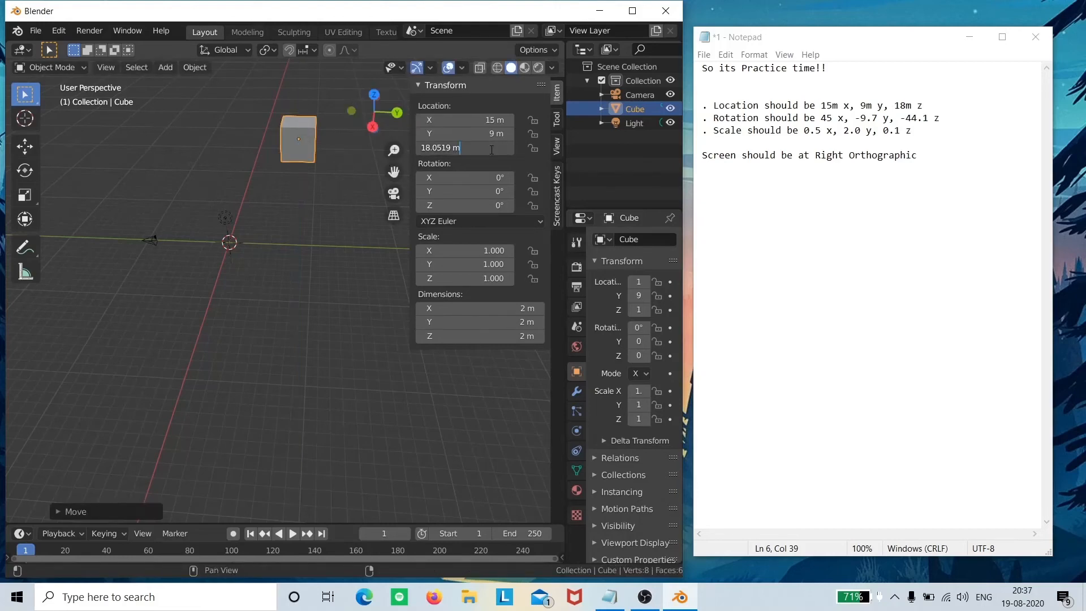
key("Return")
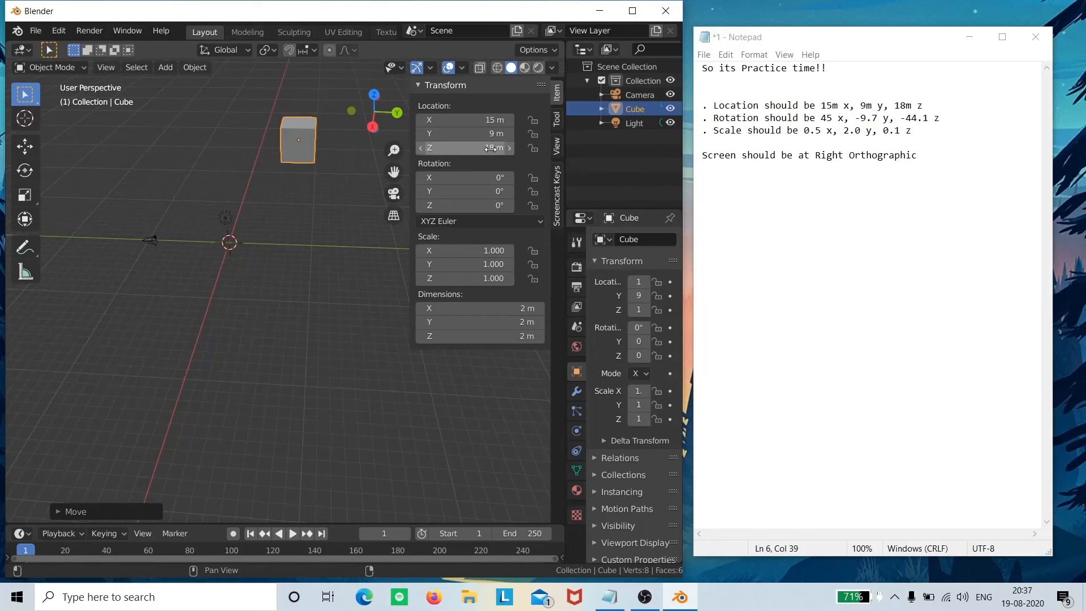
Rotate the cube 45° about the global X axis.
middle_click_drag(324, 165, 314, 195)
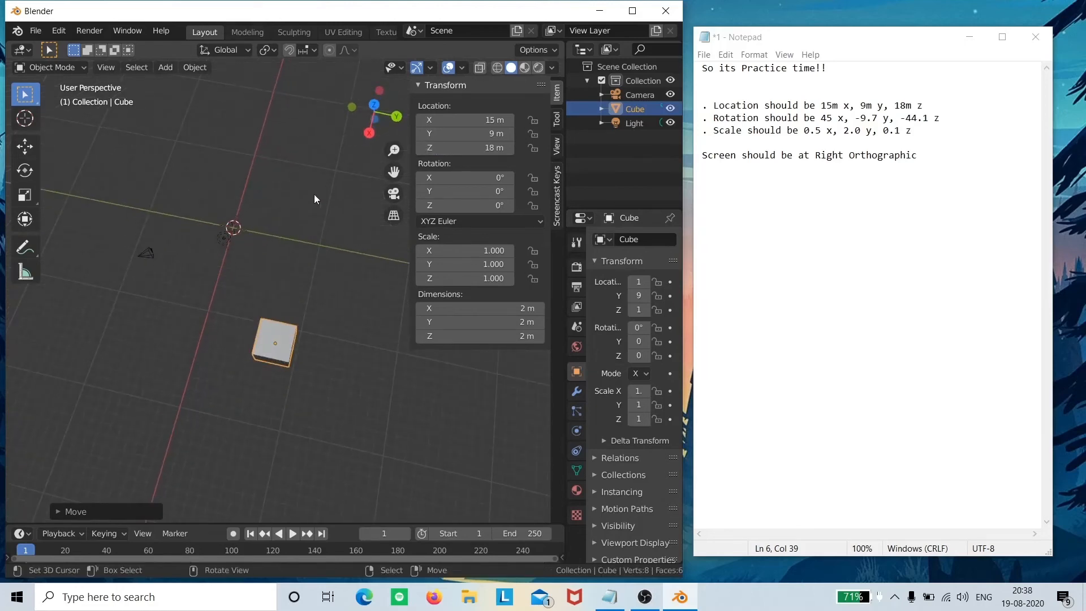
middle_click_drag(275, 306, 290, 267, "shift")
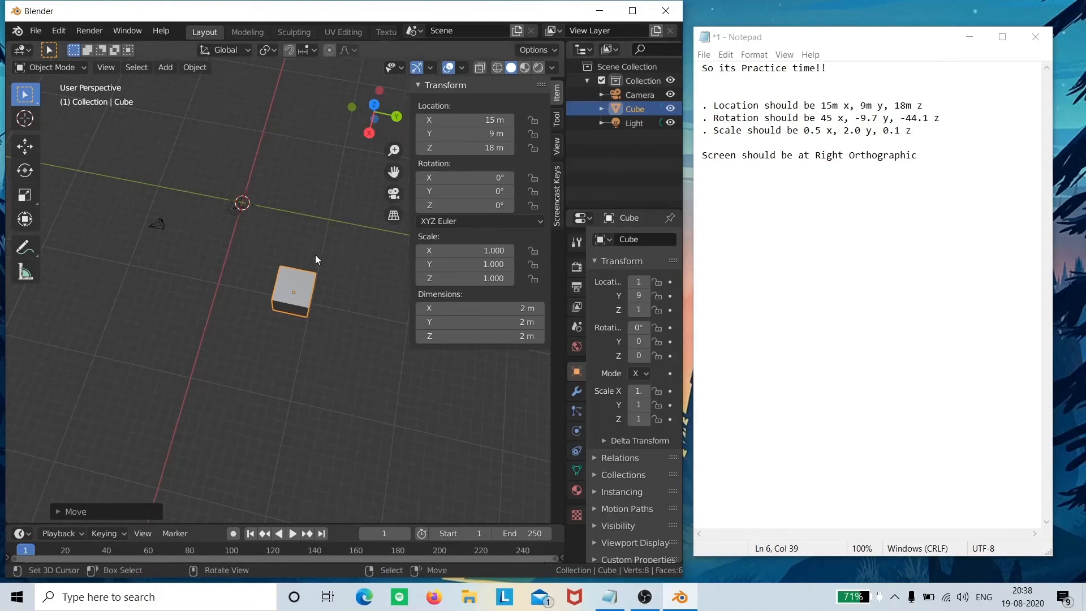
key("r")
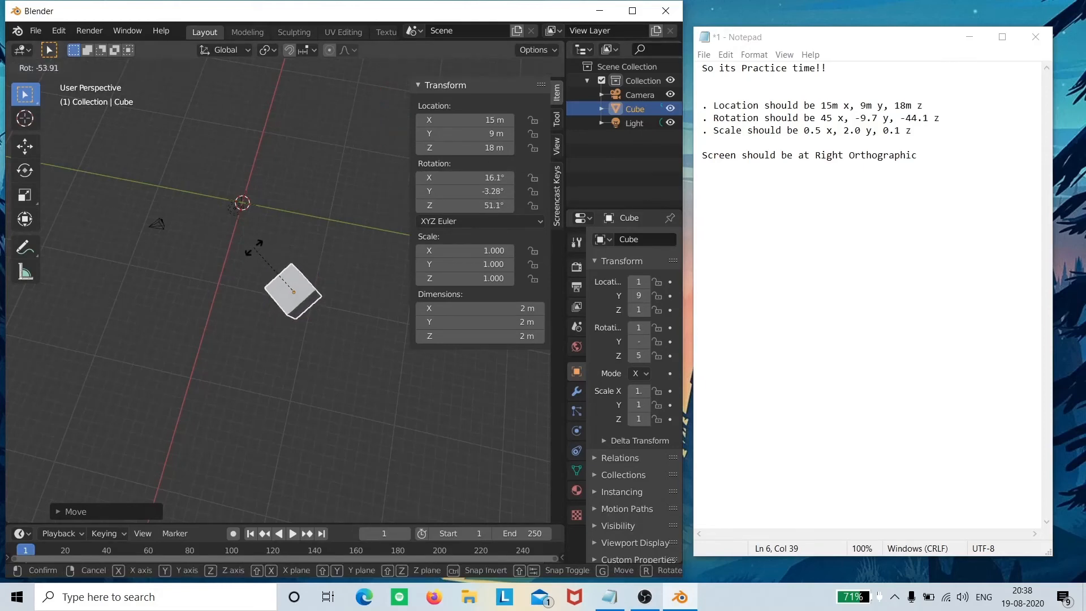
key("x")
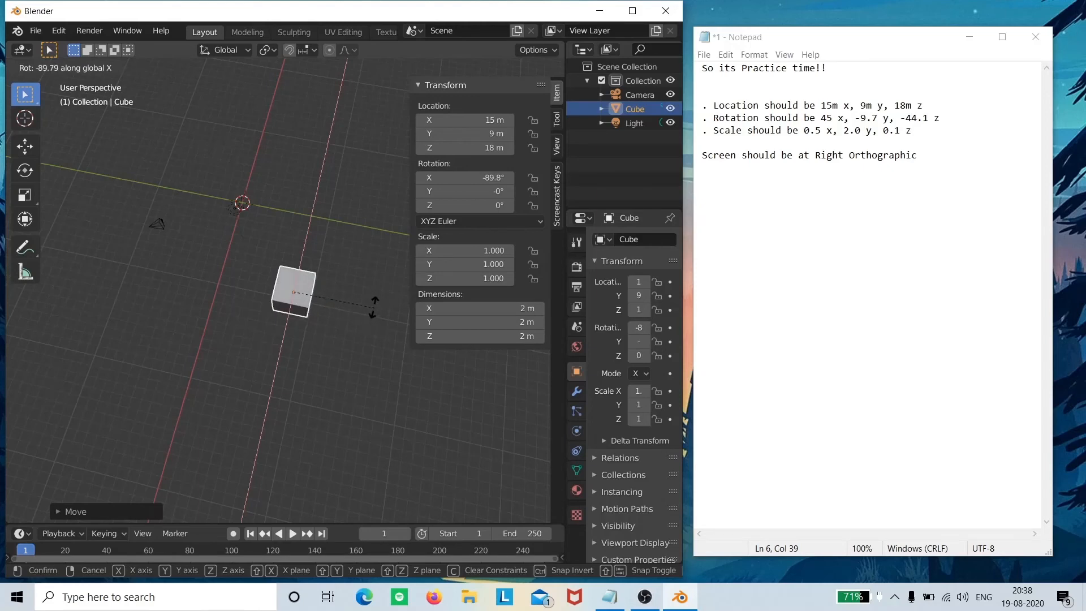
type("45")
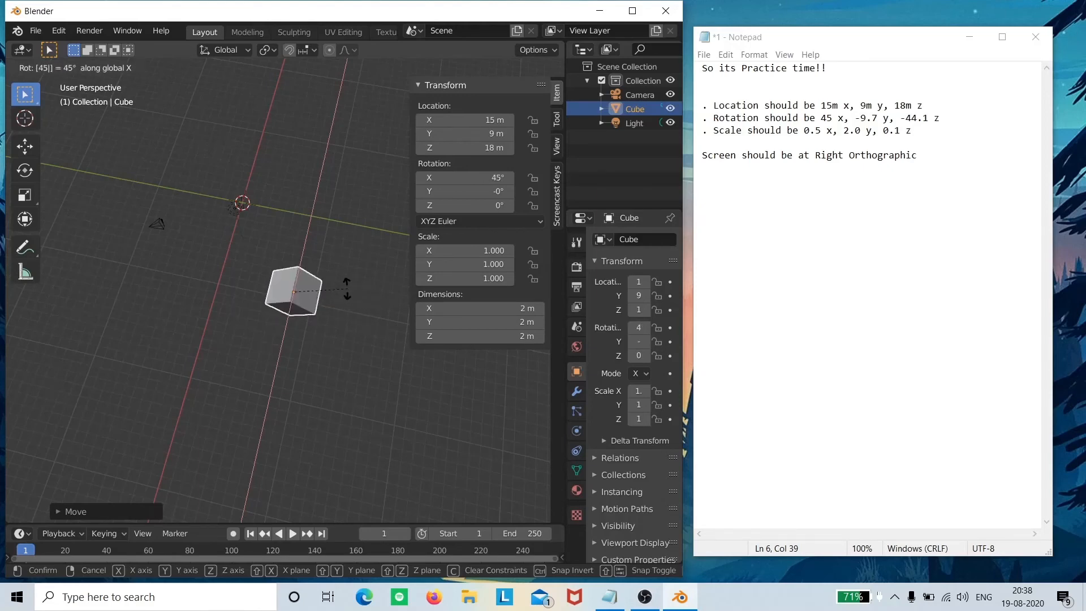
key("Return")
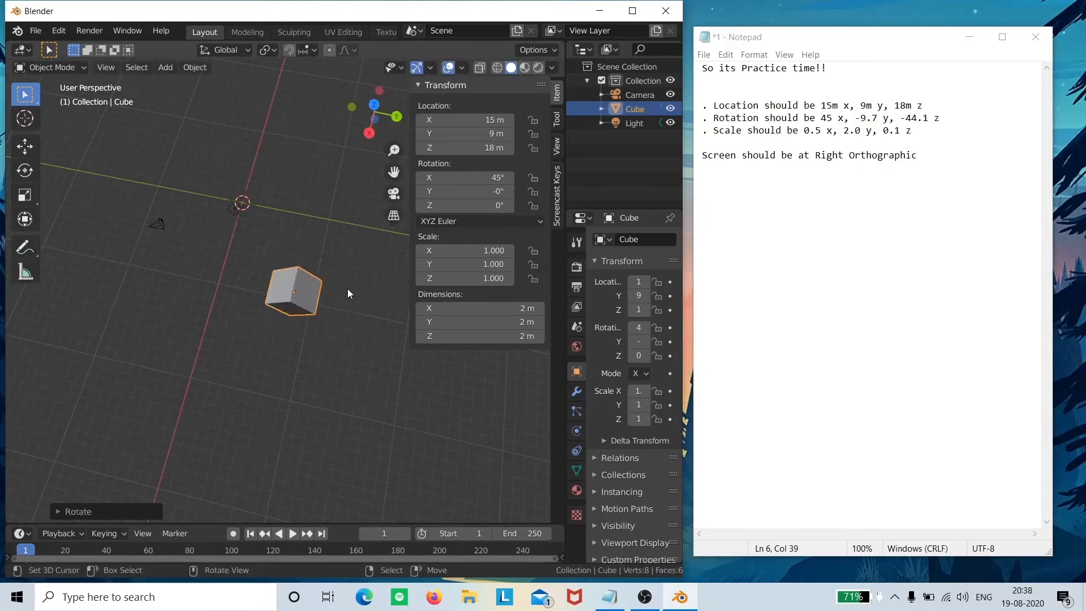
Set the cube's rotation to -9° in Y and -44.1° in Z.
left_click(456, 189)
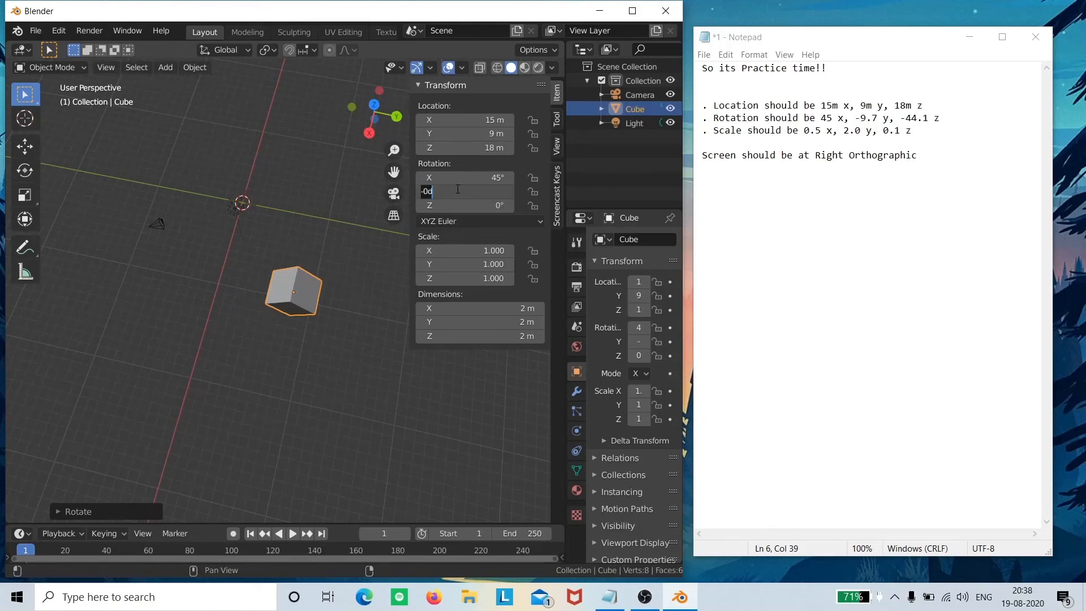
key("BackSpace")
key("Tab")
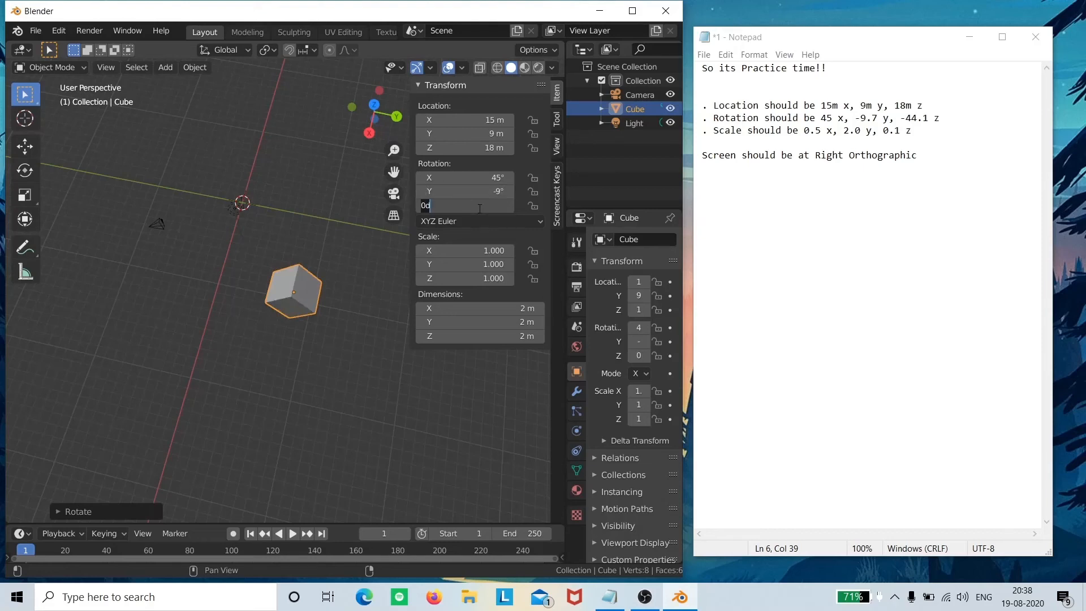
key("BackSpace")
key("Return")
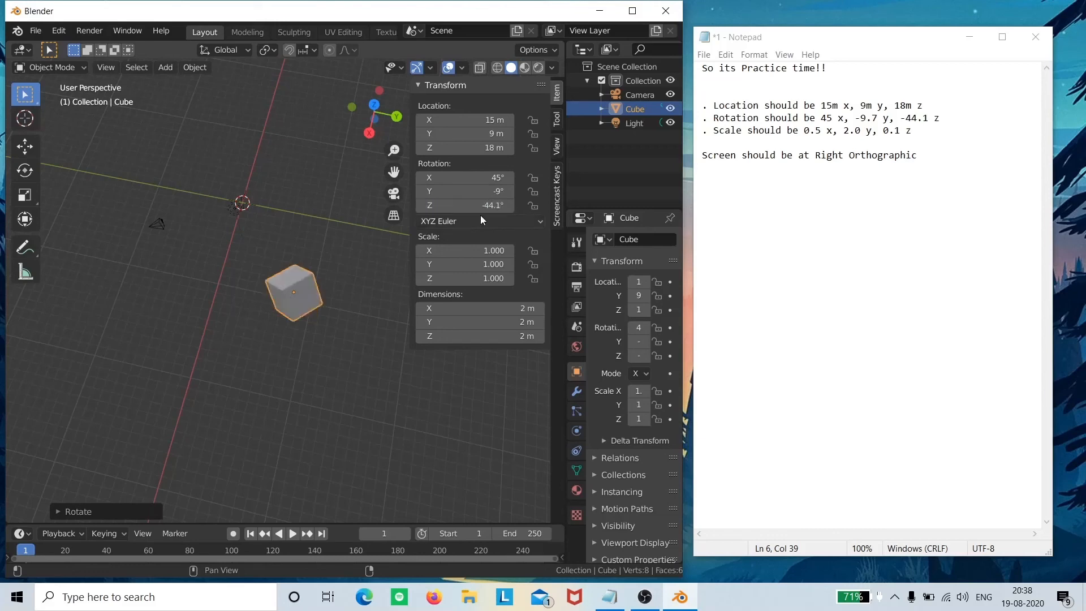
Set the cube's scale to 0.5 in X, 2 in Y and 0.1 in Z.
left_click(470, 251)
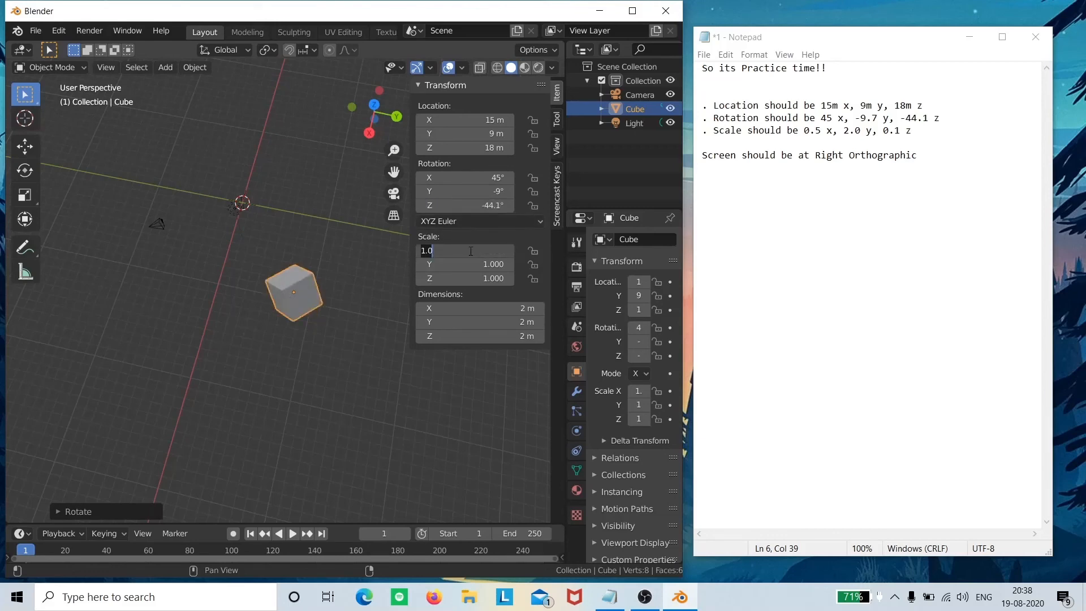
type("0.5")
key("Return")
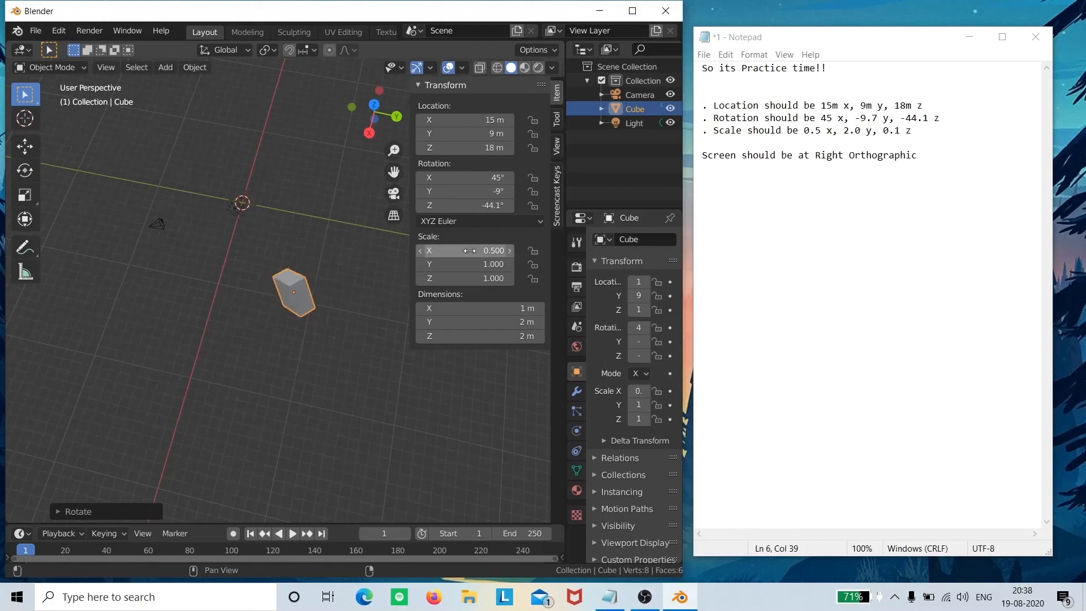
left_click(472, 263)
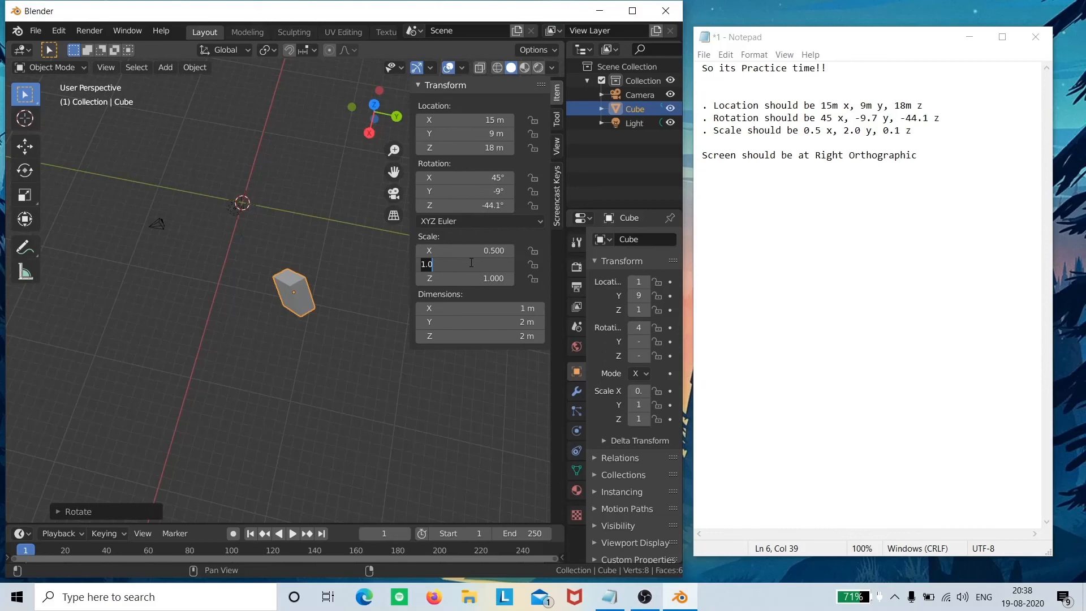
type("2")
key("Return")
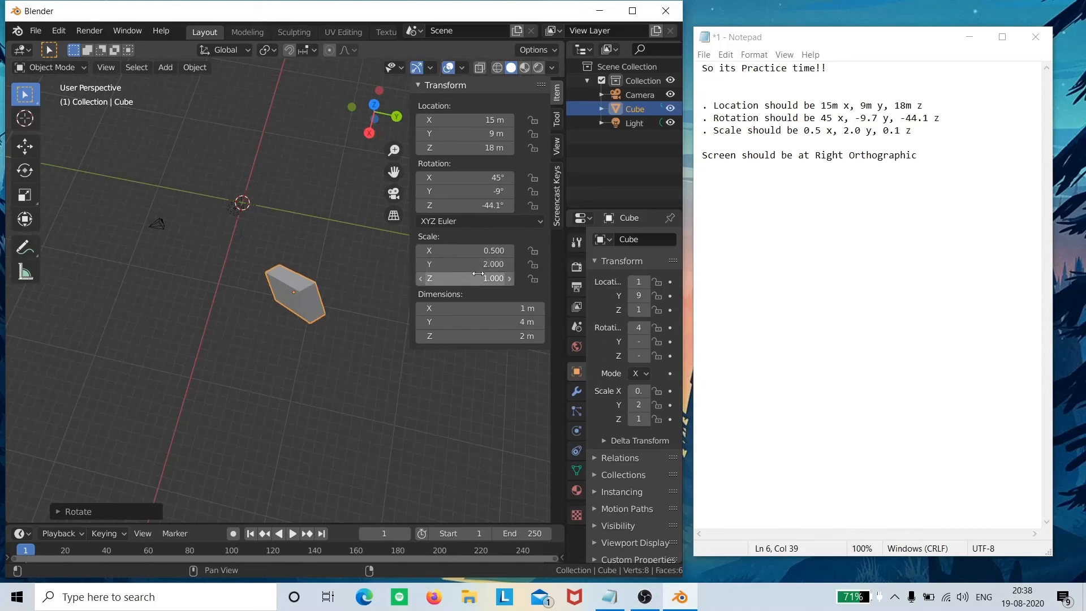
left_click(478, 274)
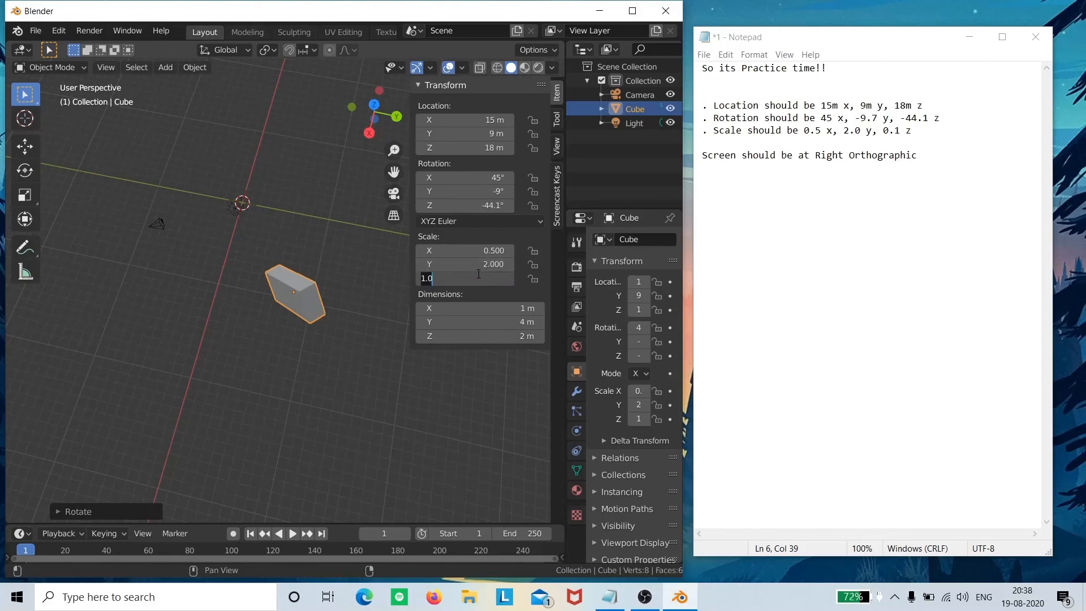
type(".1")
key("Return")
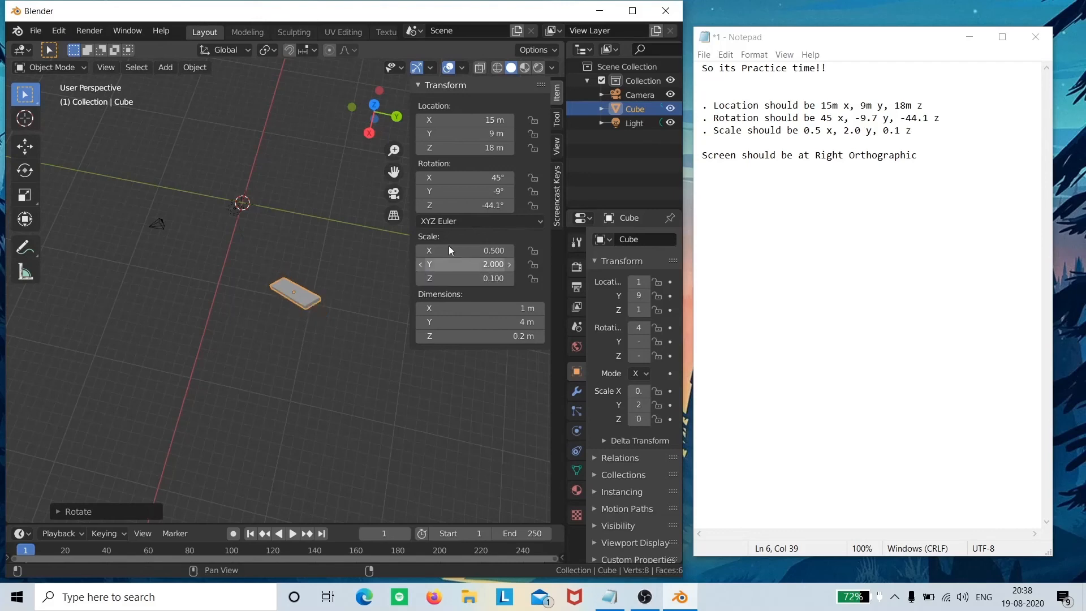
Maximize the Blender window and switch the viewport to the right orthographic view.
middle_click_drag(283, 292, 266, 305)
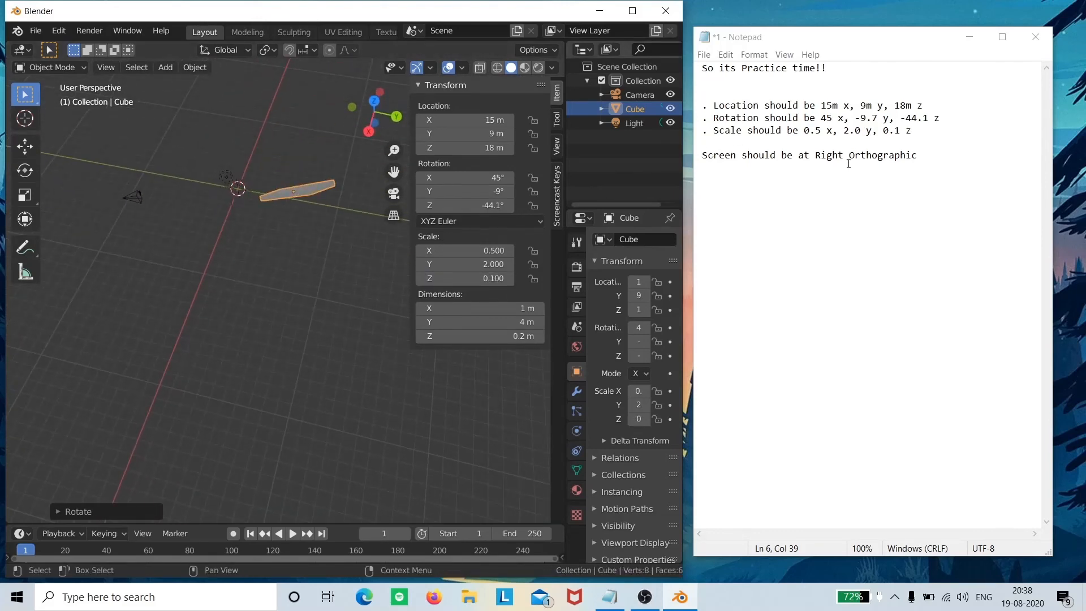
left_click(397, 117)
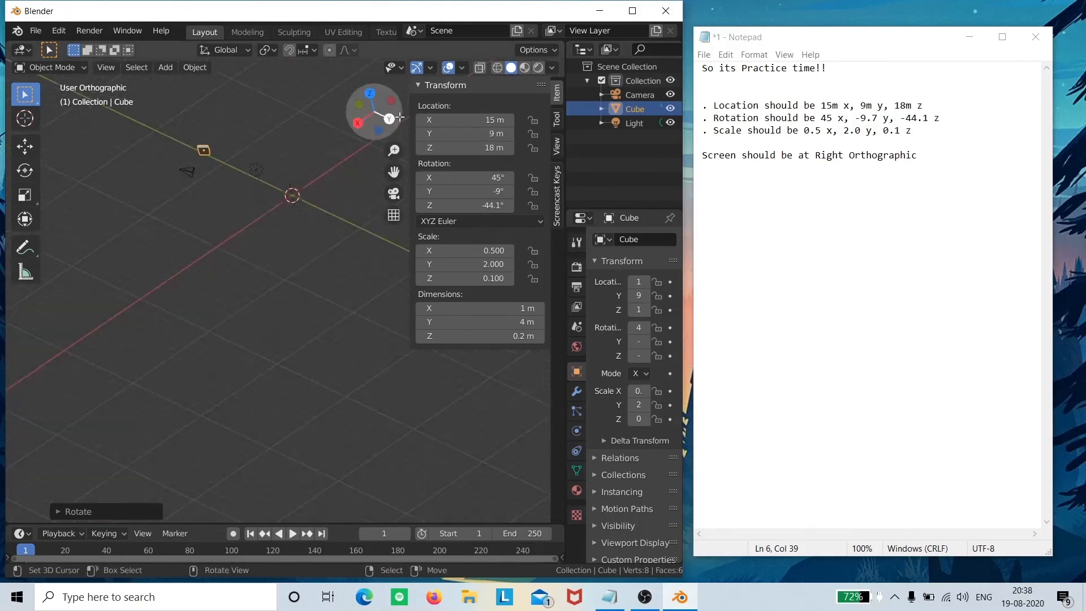
left_click(632, 10)
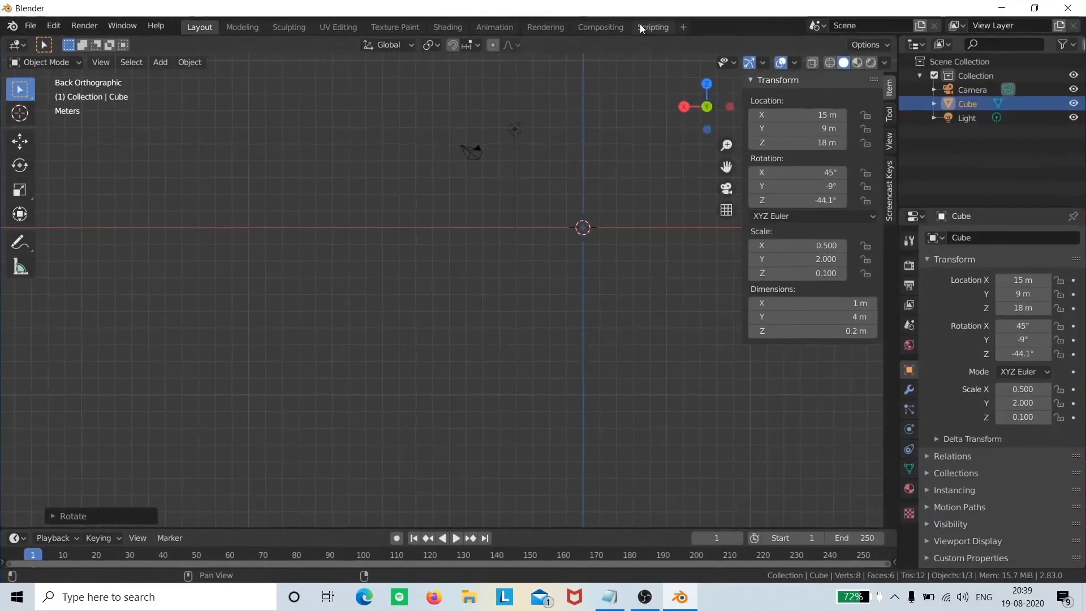
scroll(538, 198, "down", 3)
middle_click_drag(614, 212, 677, 373, "shift")
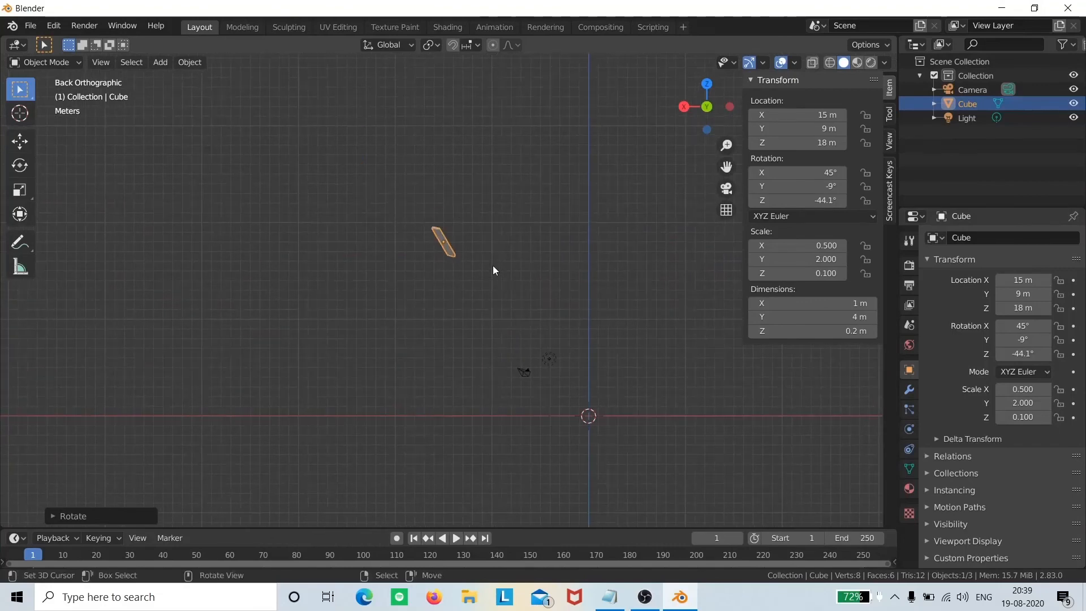
left_click(707, 106)
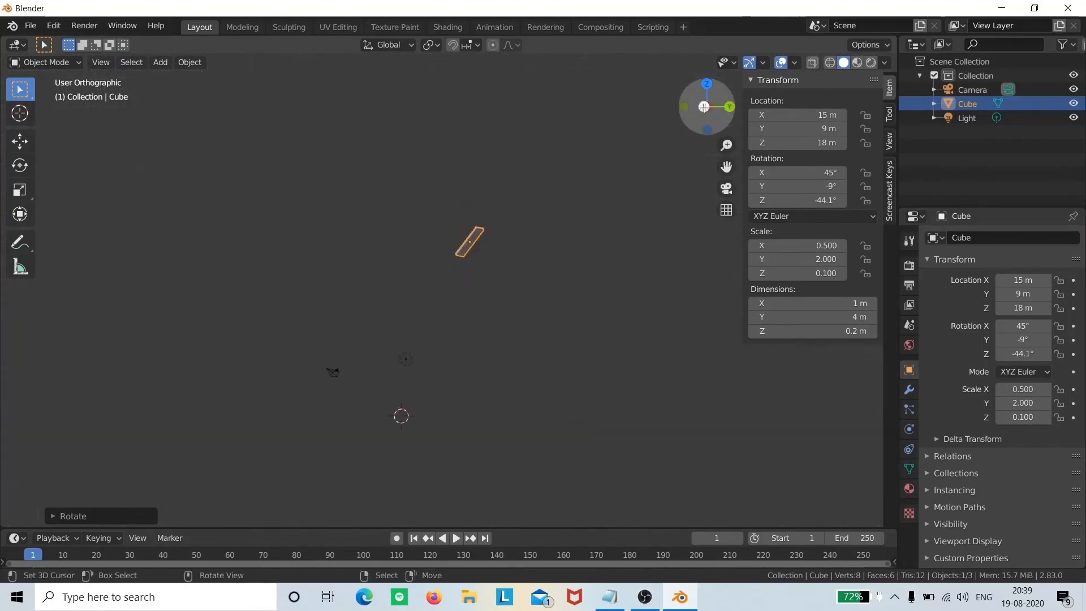
left_click(729, 106)
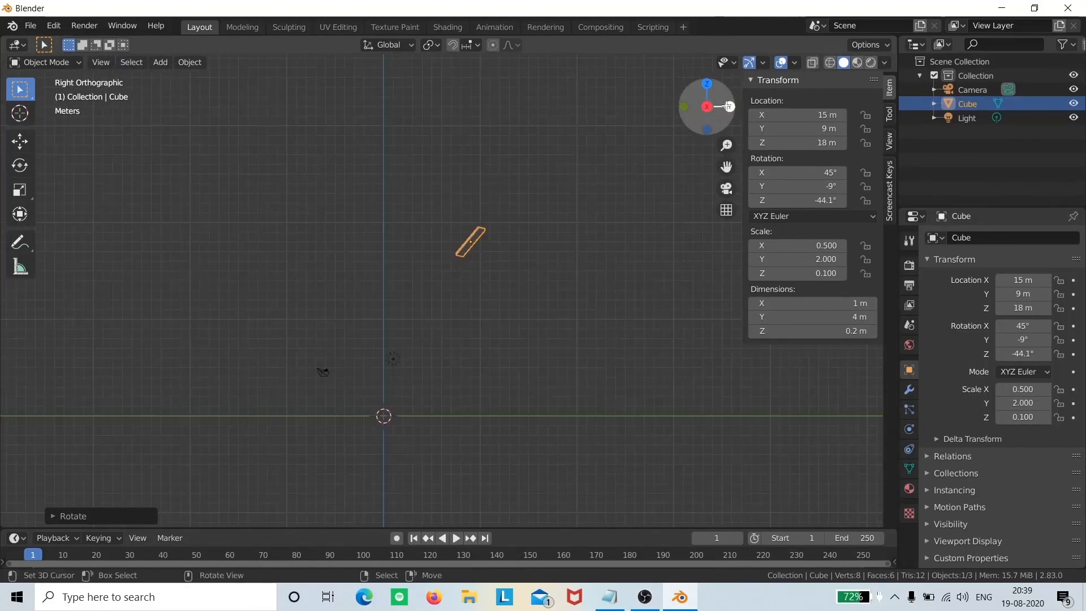
Apply all transforms to the reshaped cube.
scroll(580, 189, "up", 3)
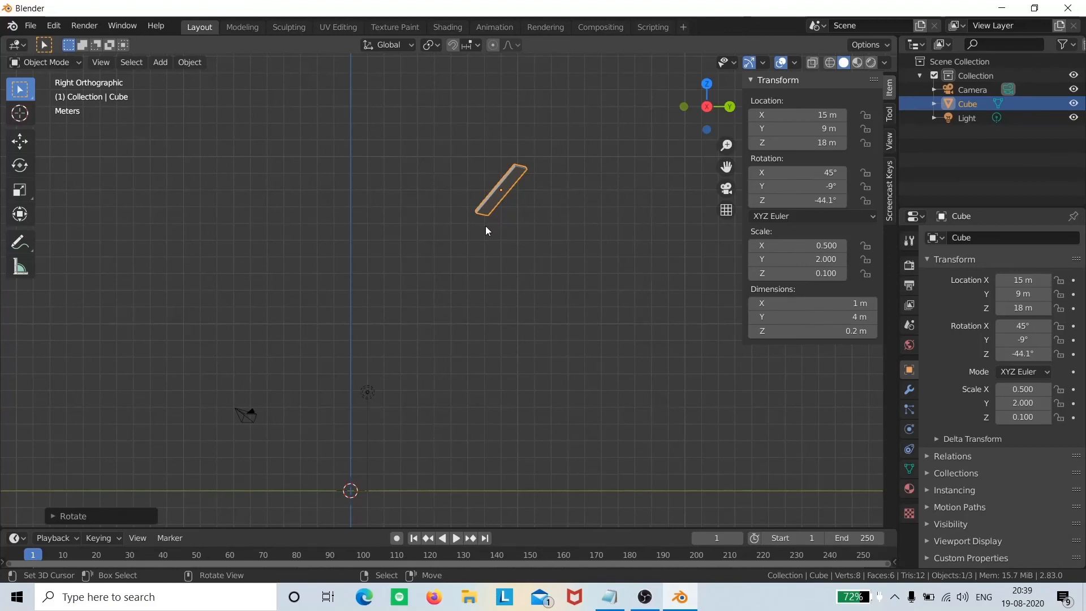
key("ctrl+a")
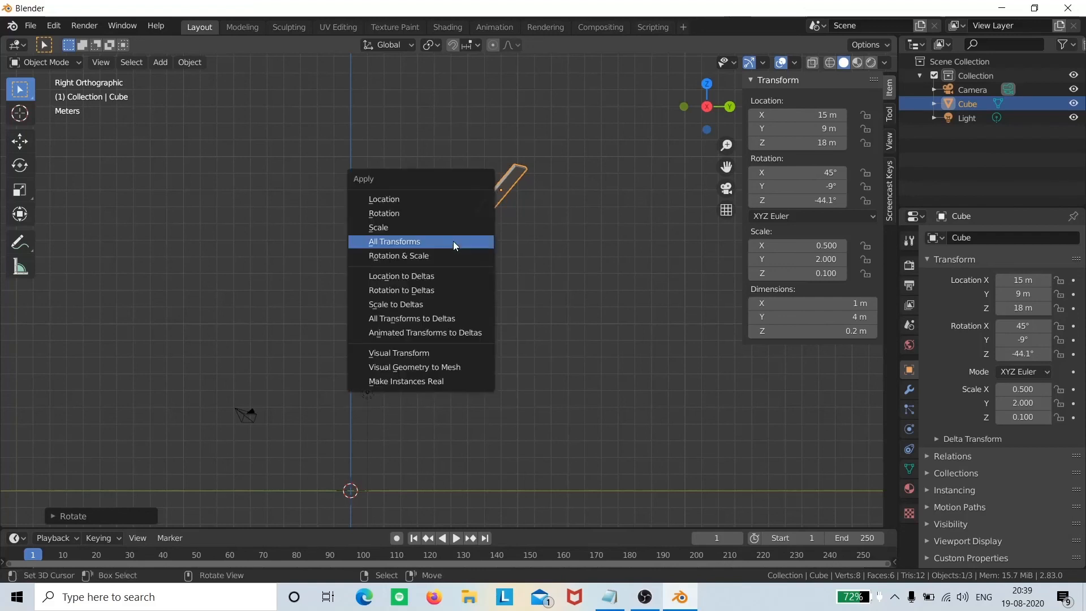
left_click(430, 240)
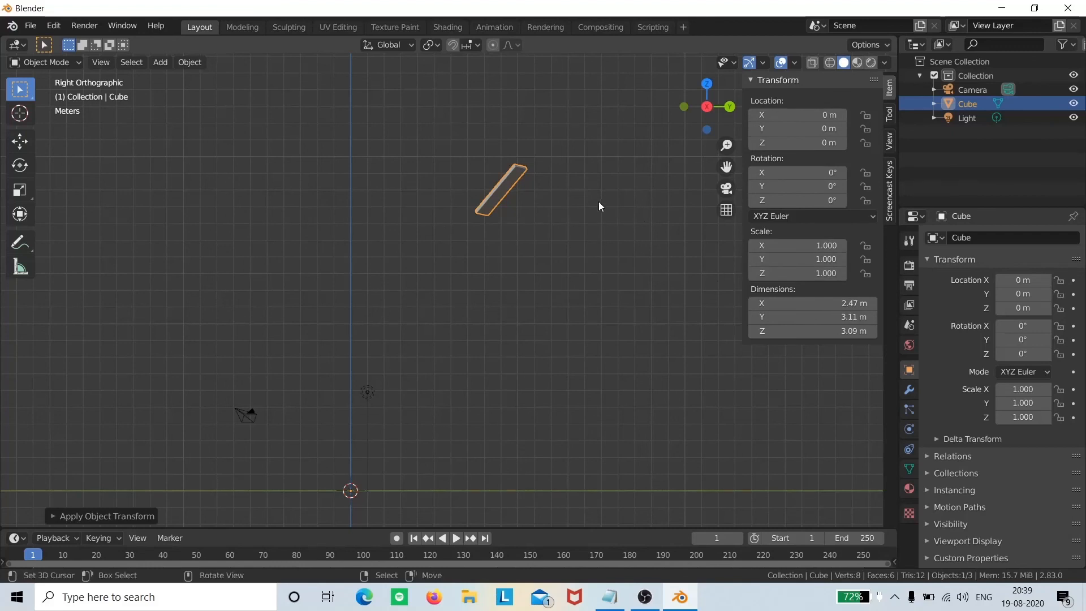
middle_click_drag(599, 202, 610, 225, "shift")
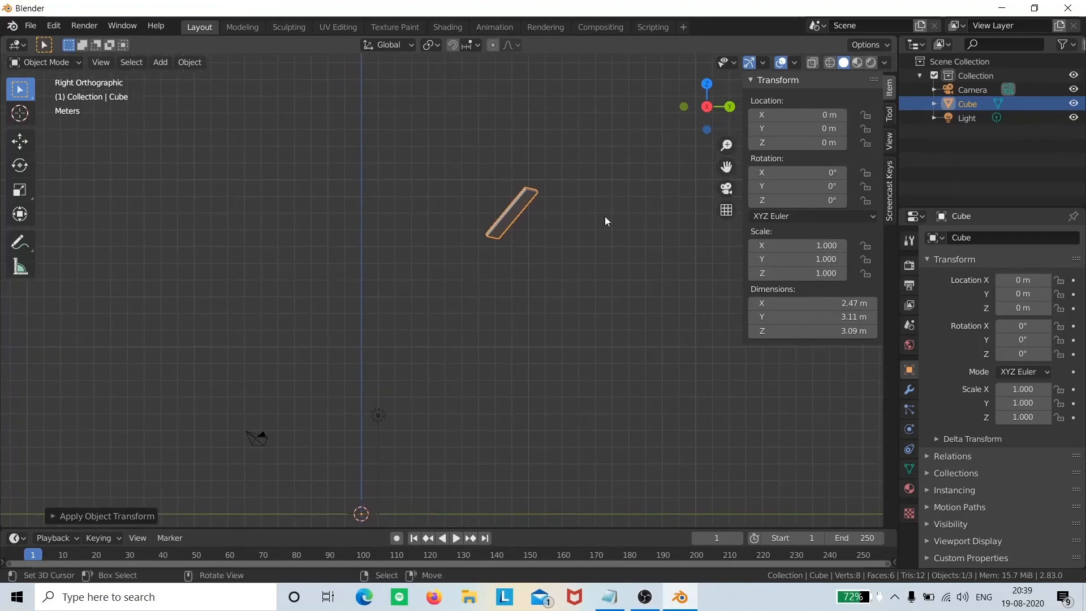